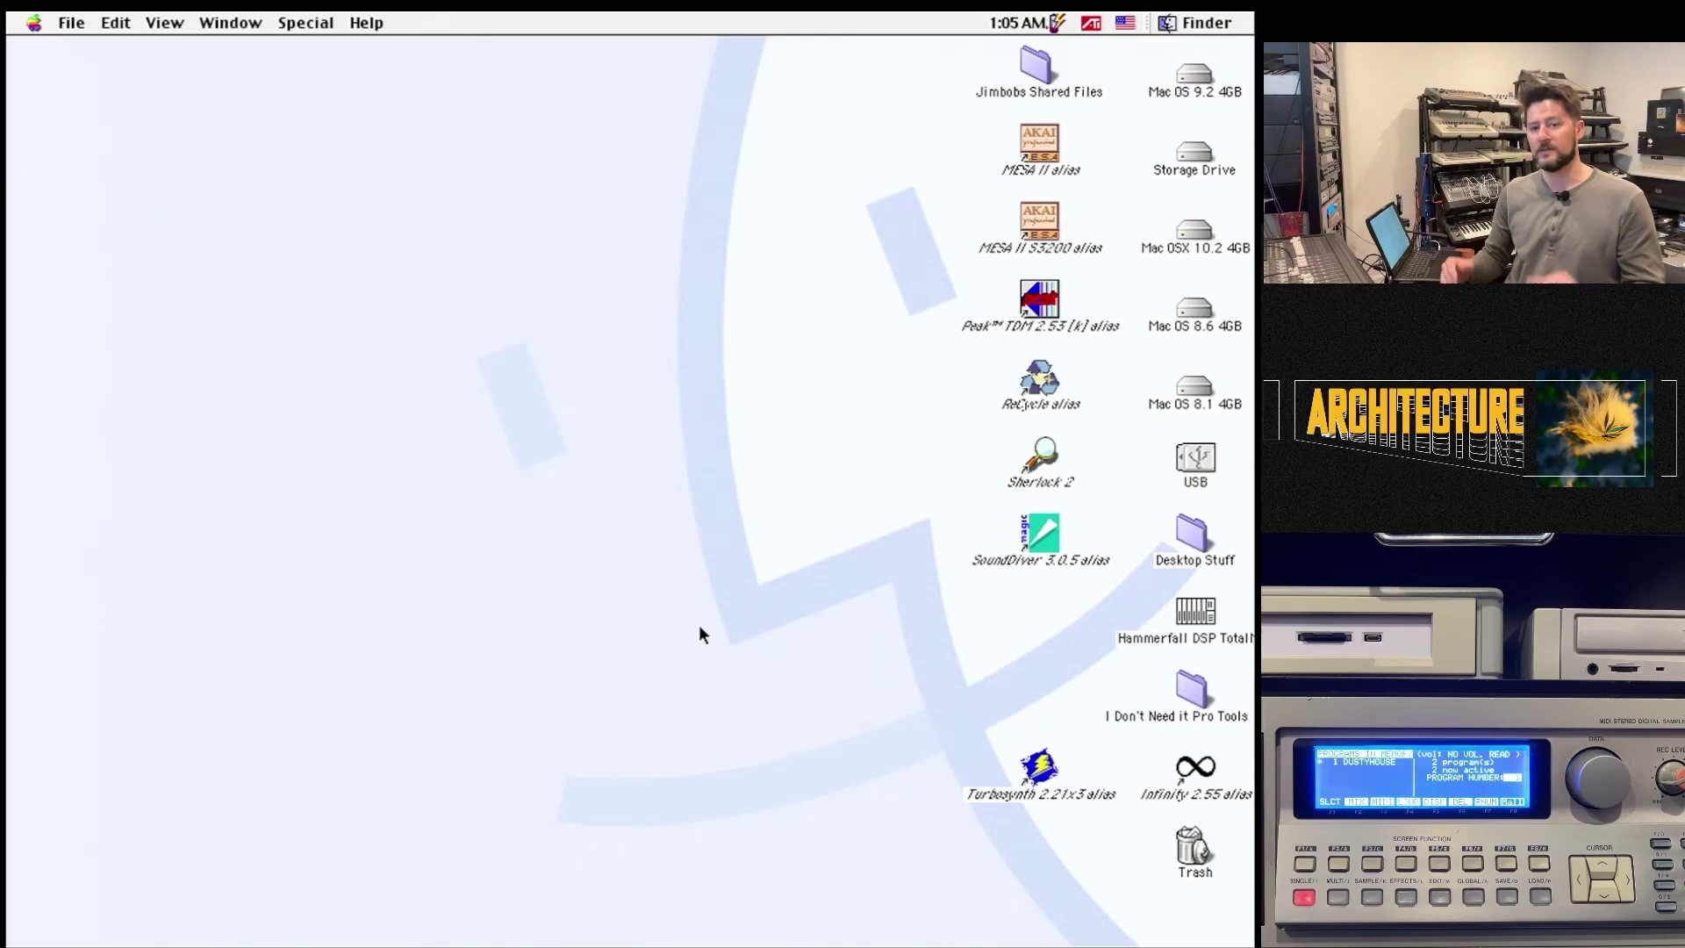
- Launch MESA II and find the S3200XL sampler at Bus 0, ID 6
double_click(1042, 150)
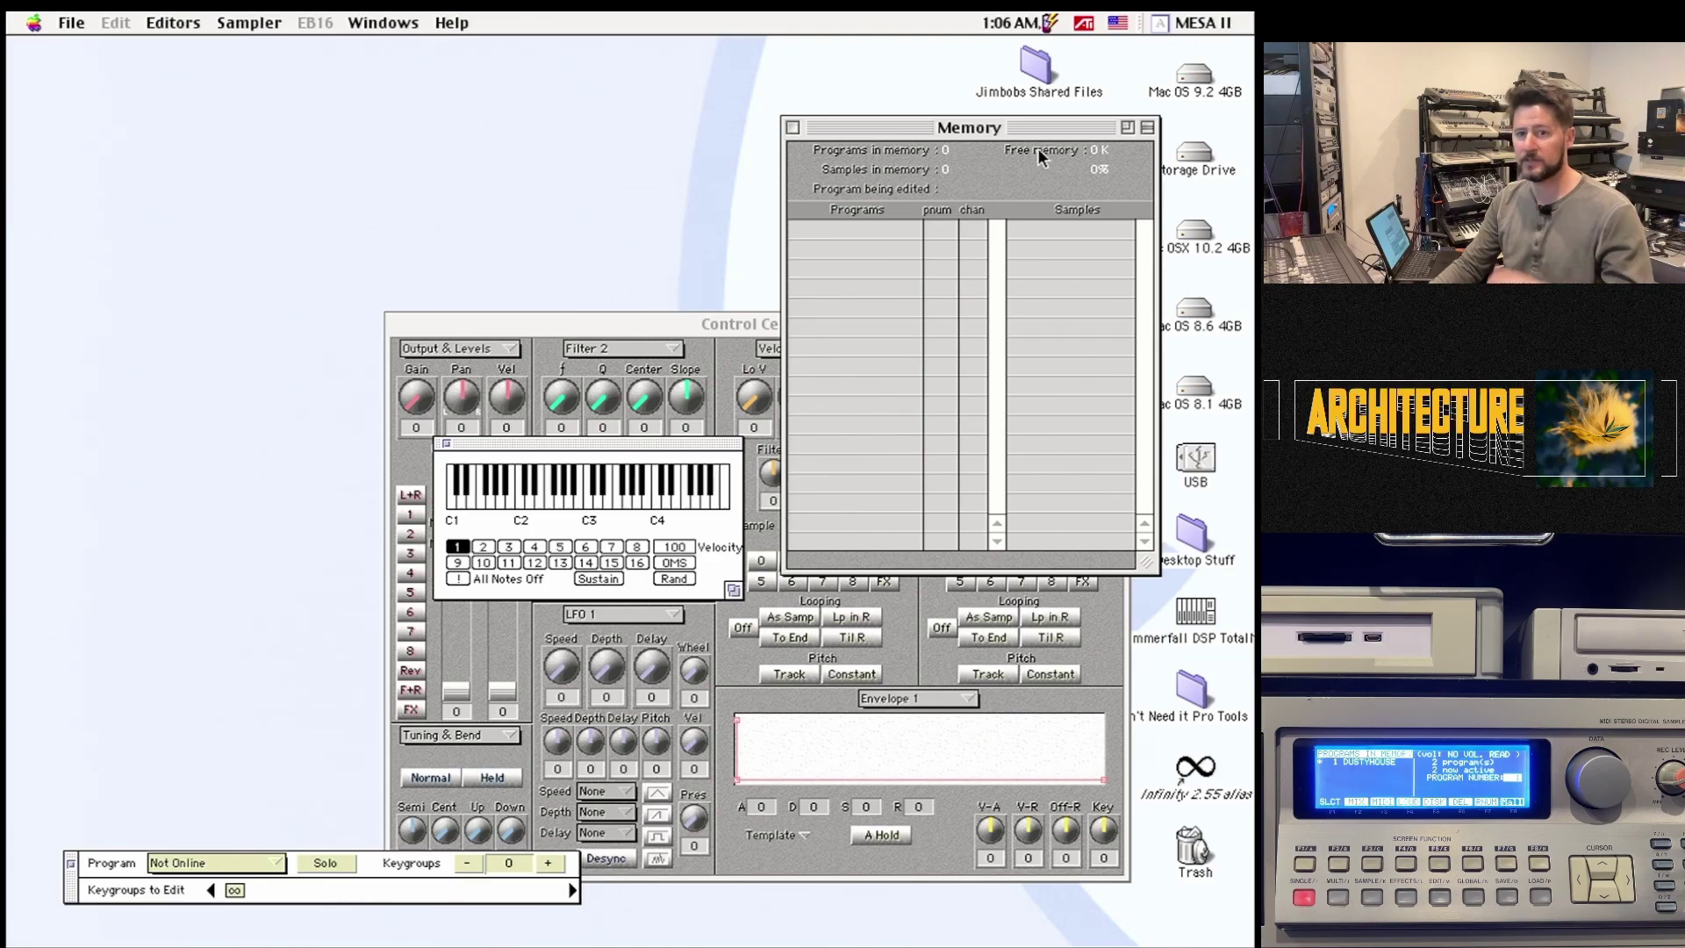
click(249, 22)
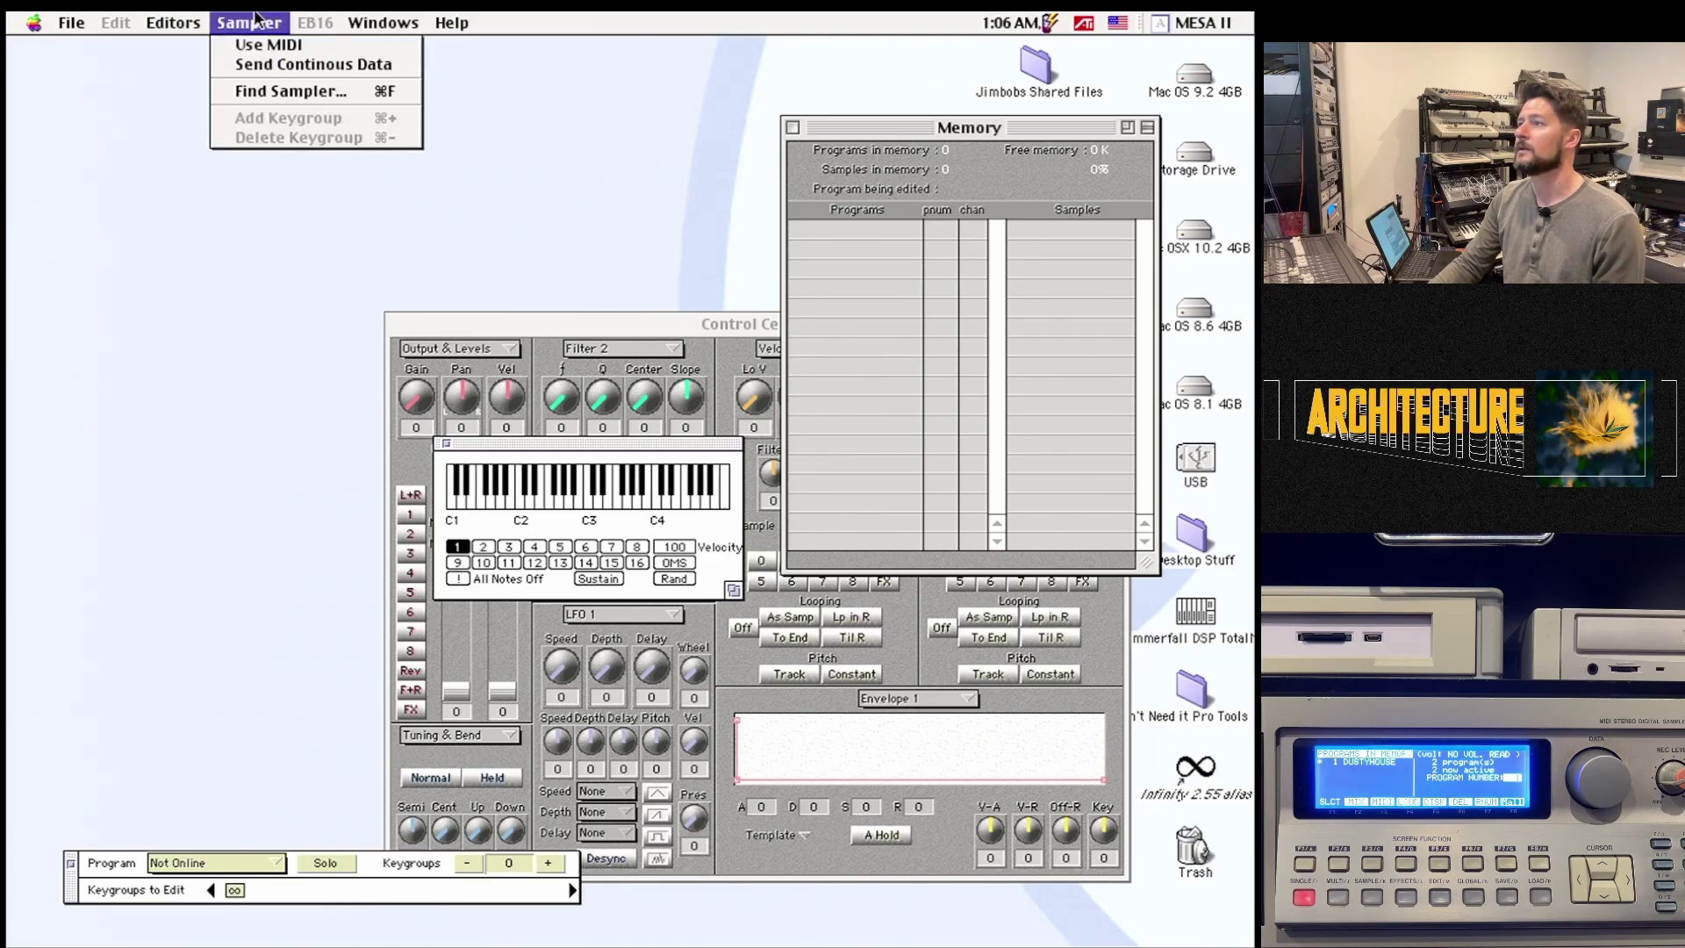
click(264, 92)
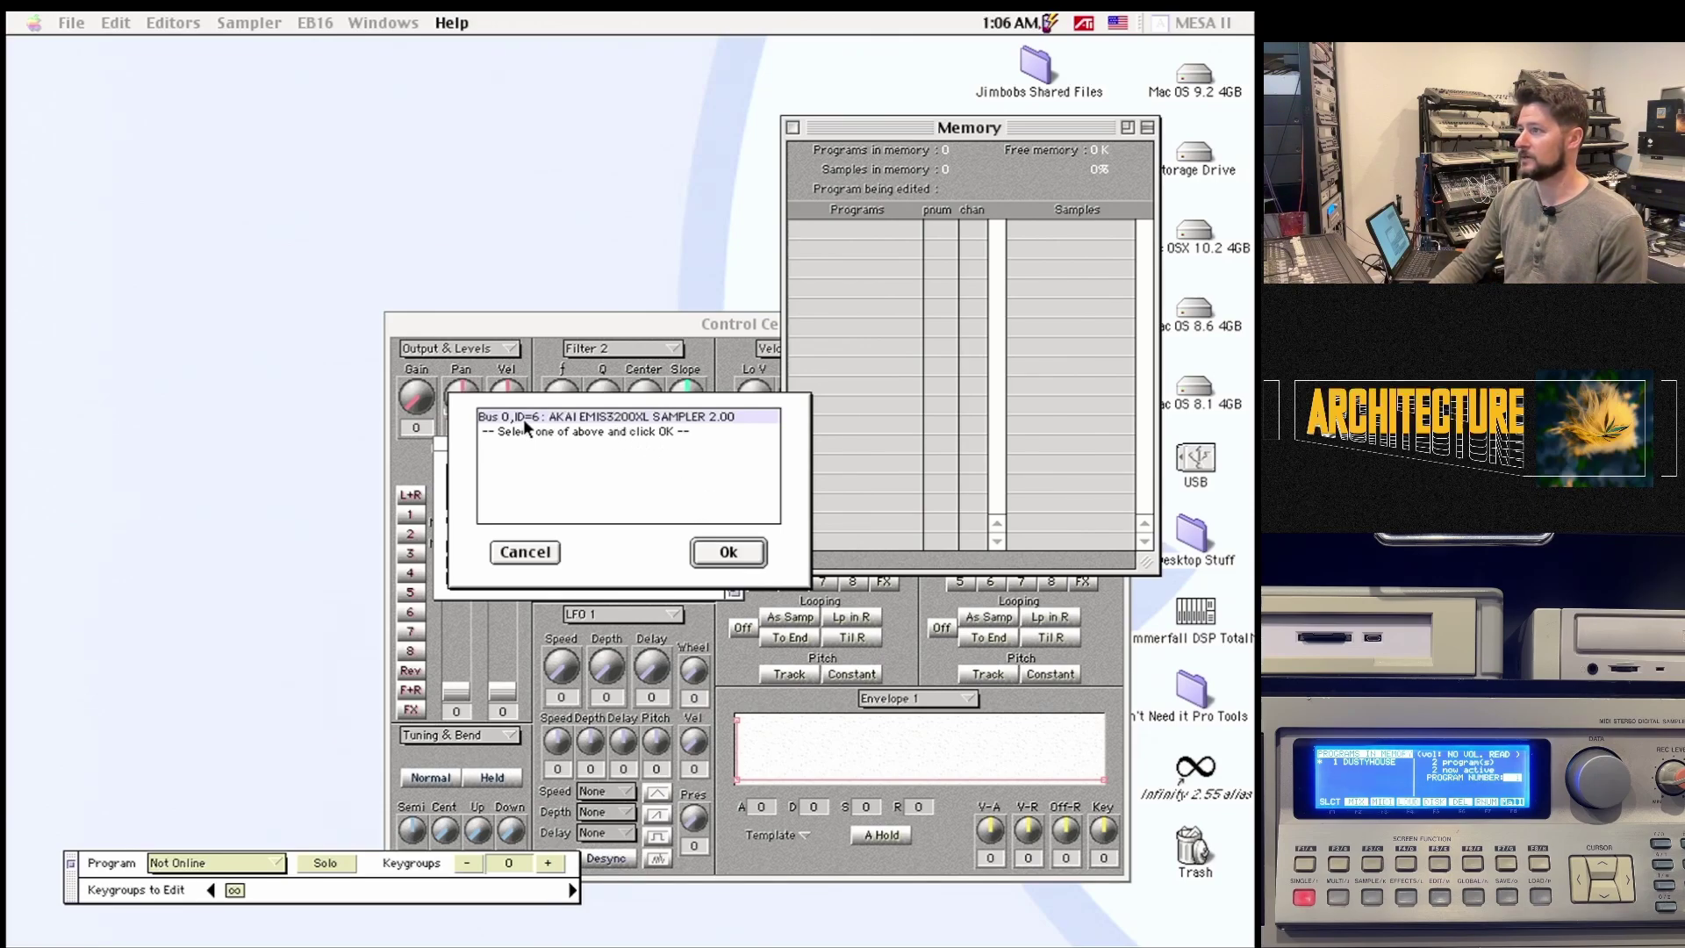
- Connect to the S3200XL and accept an OMS output port for test notes
click(728, 552)
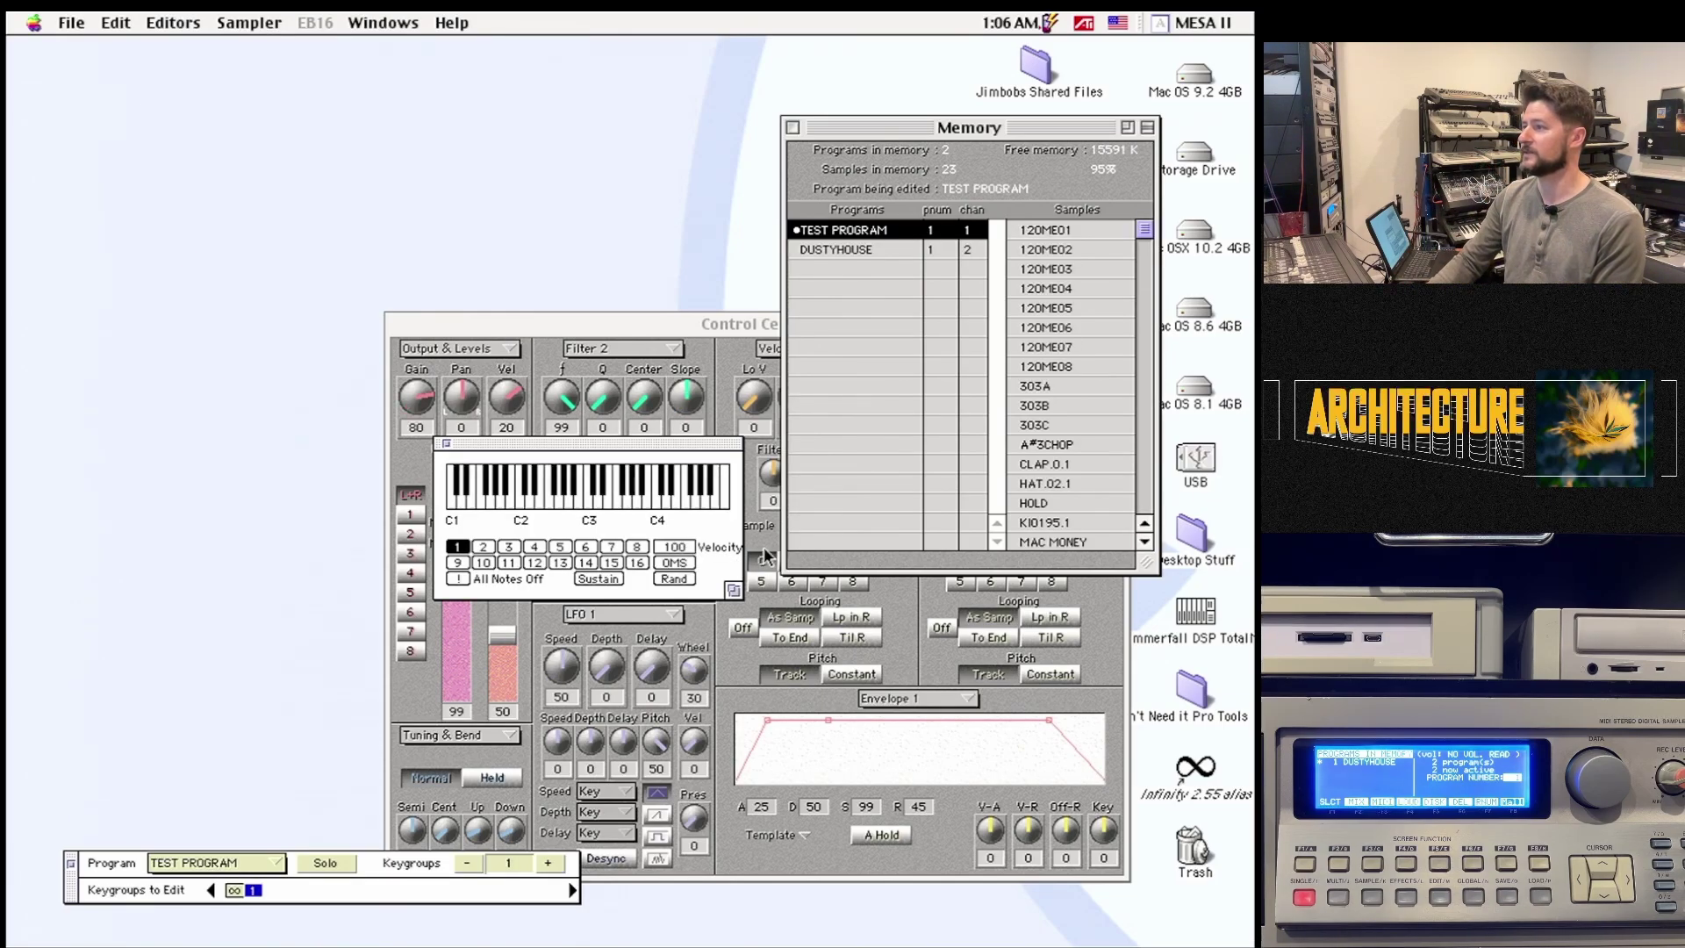
click(678, 563)
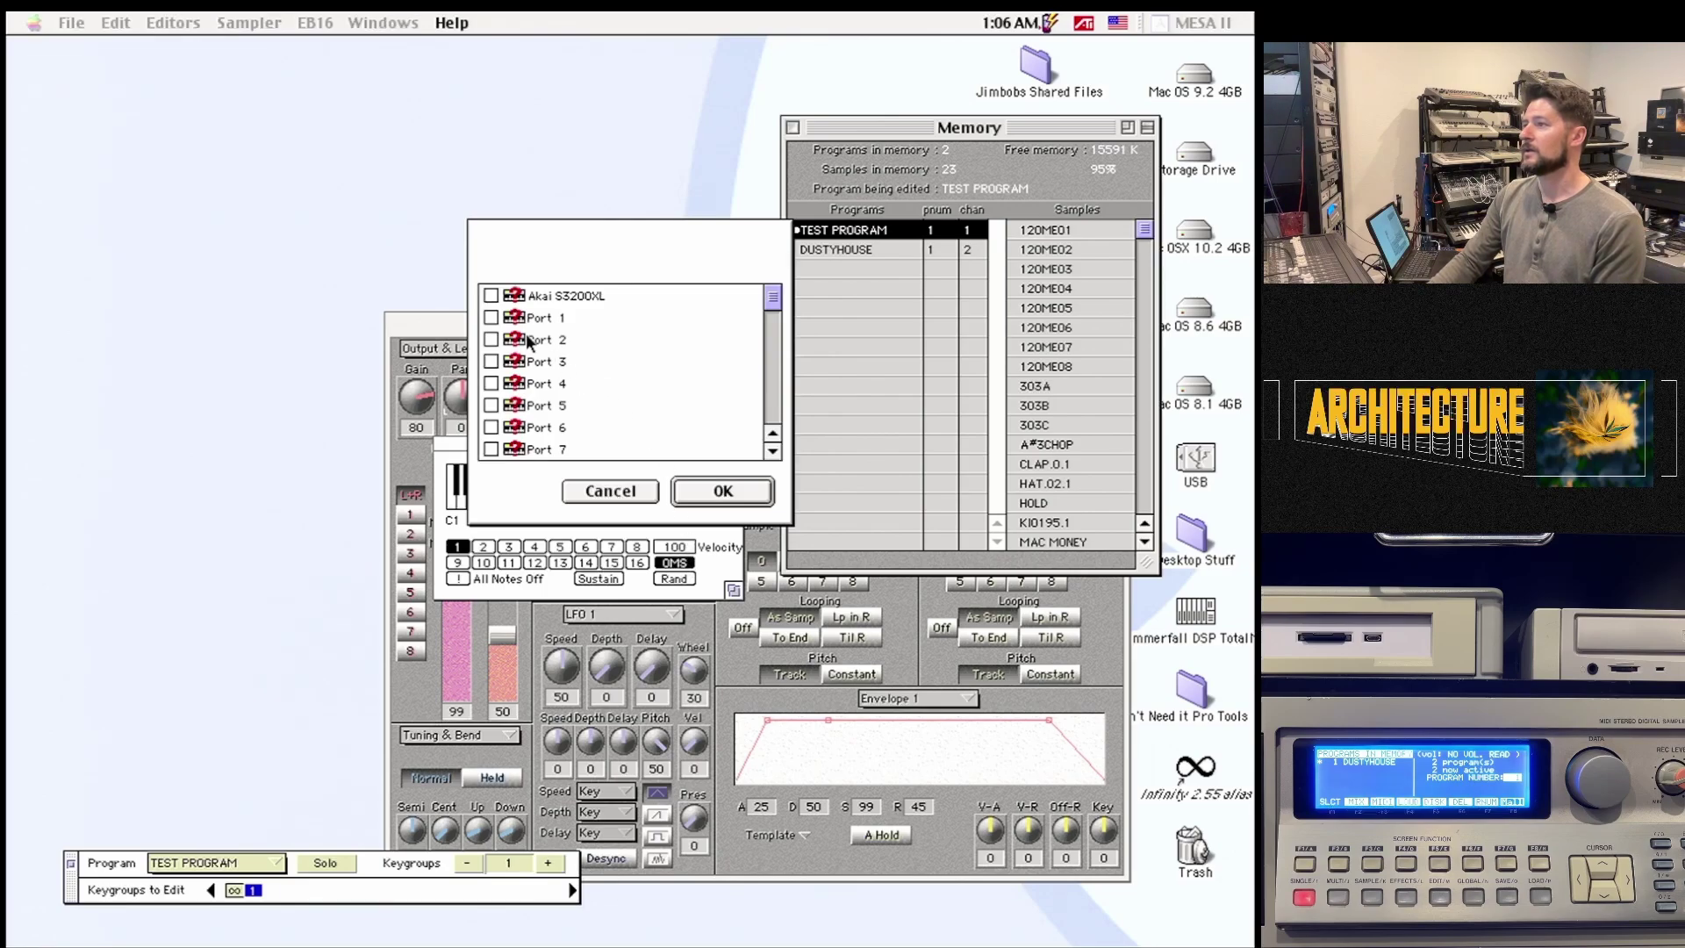
click(724, 492)
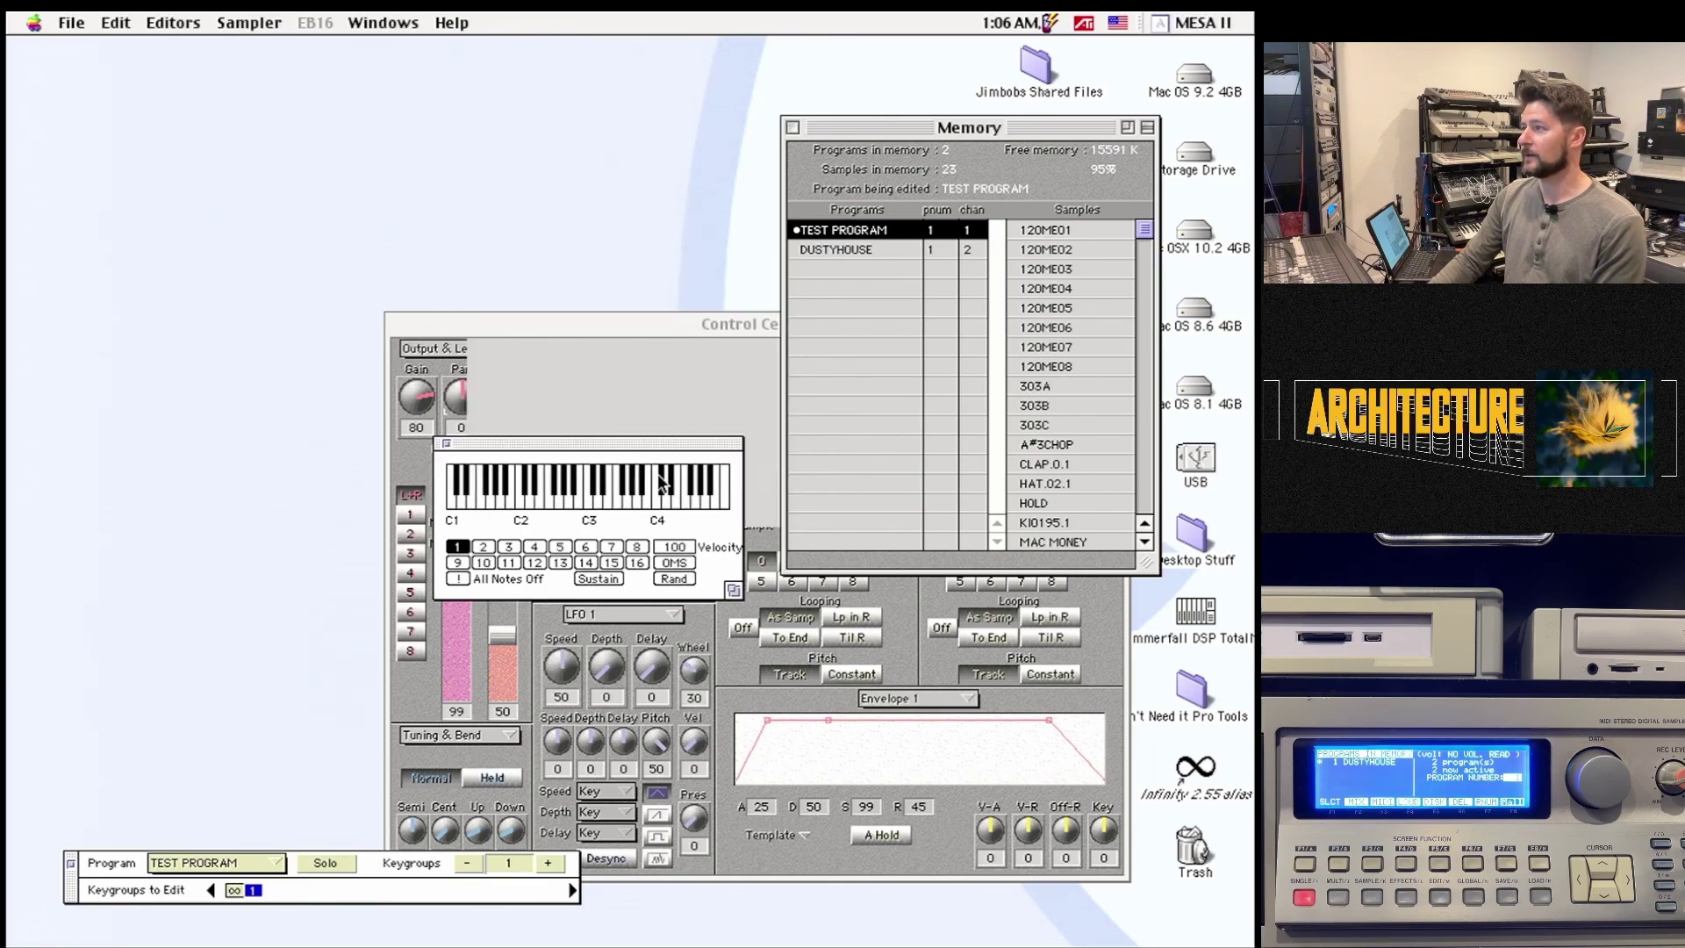
- Play a couple of test notes and arrange the keyboard, Control Center and Memory windows
drag(642, 441, 824, 725)
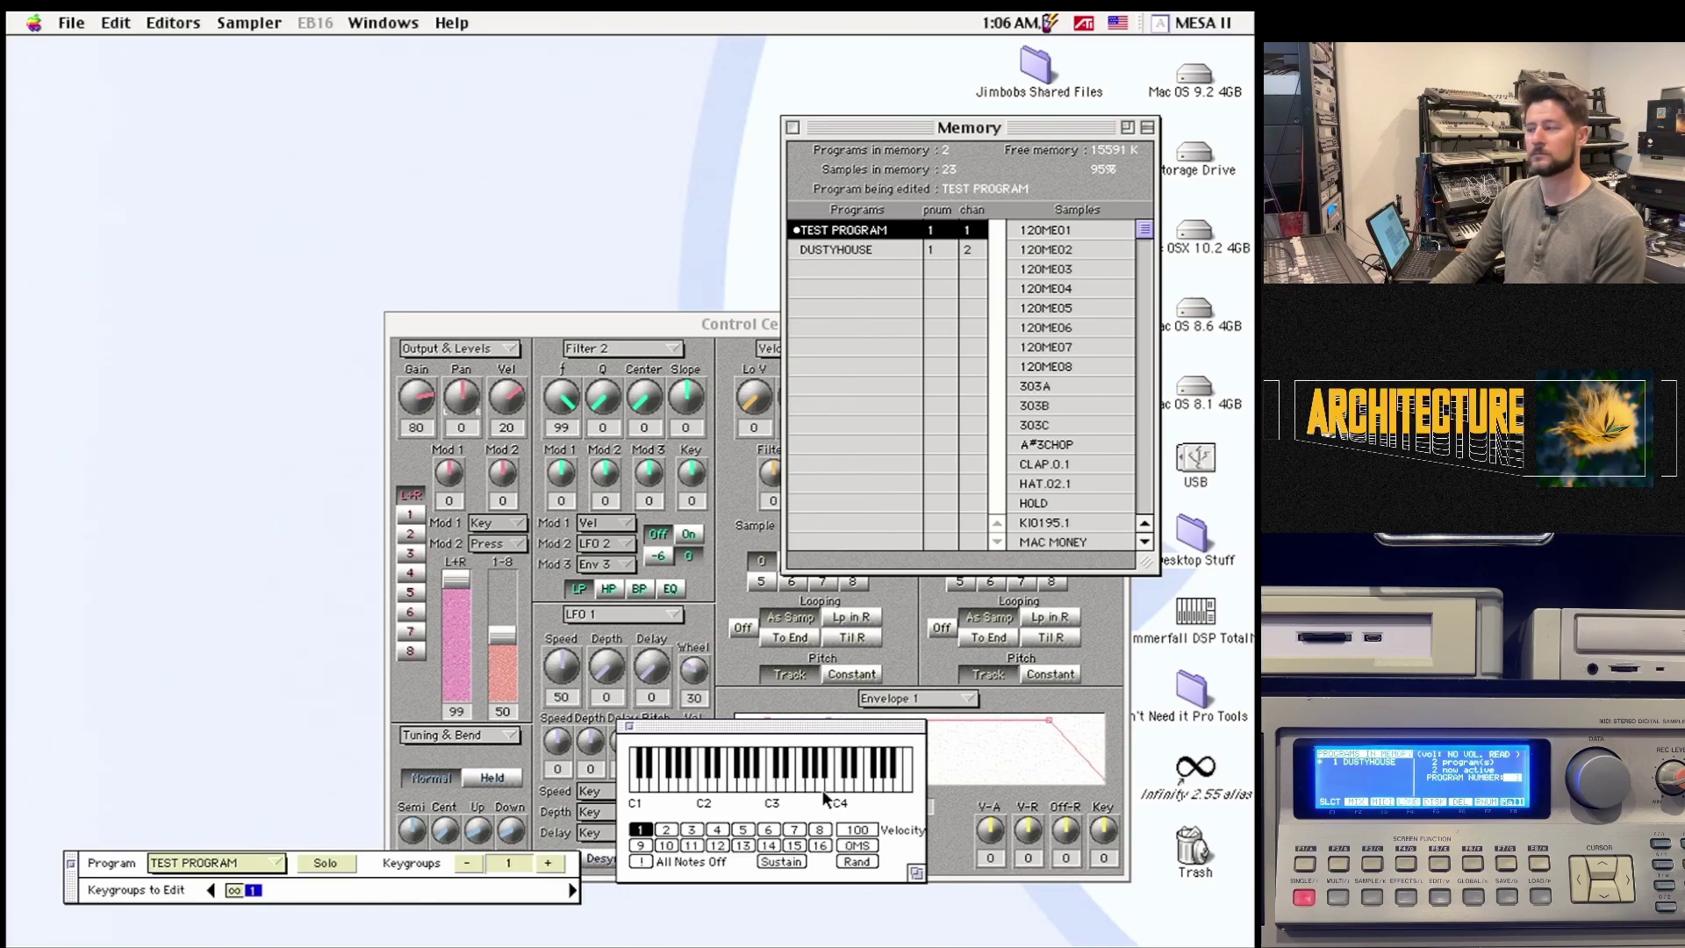
click(676, 777)
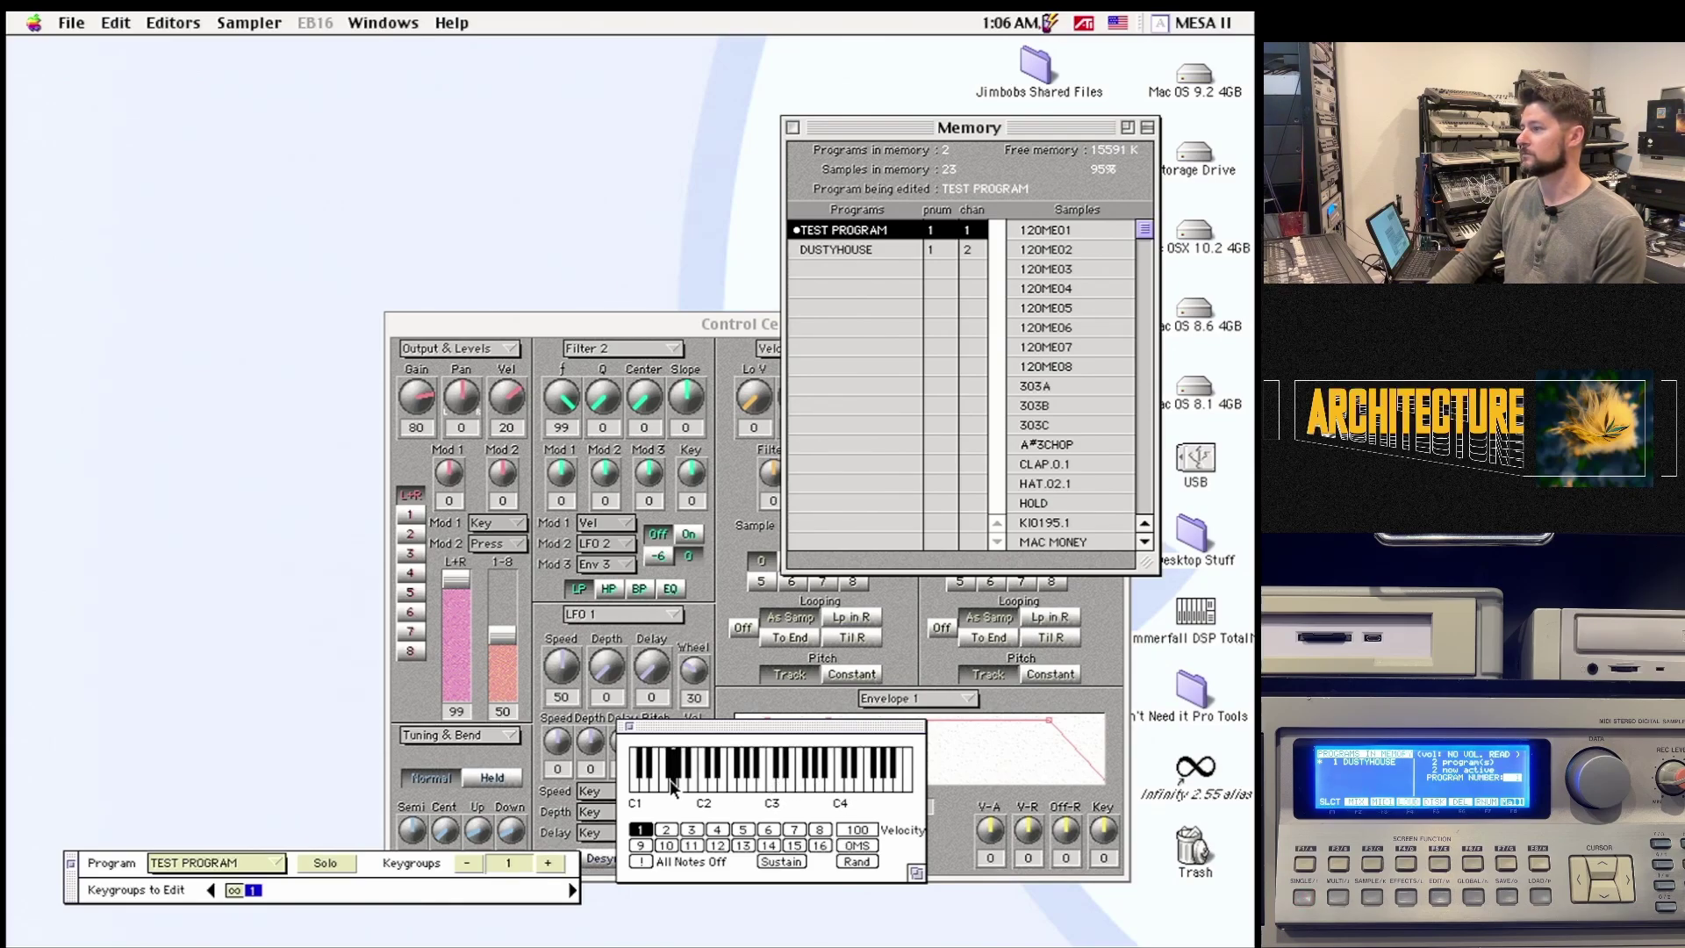
click(725, 778)
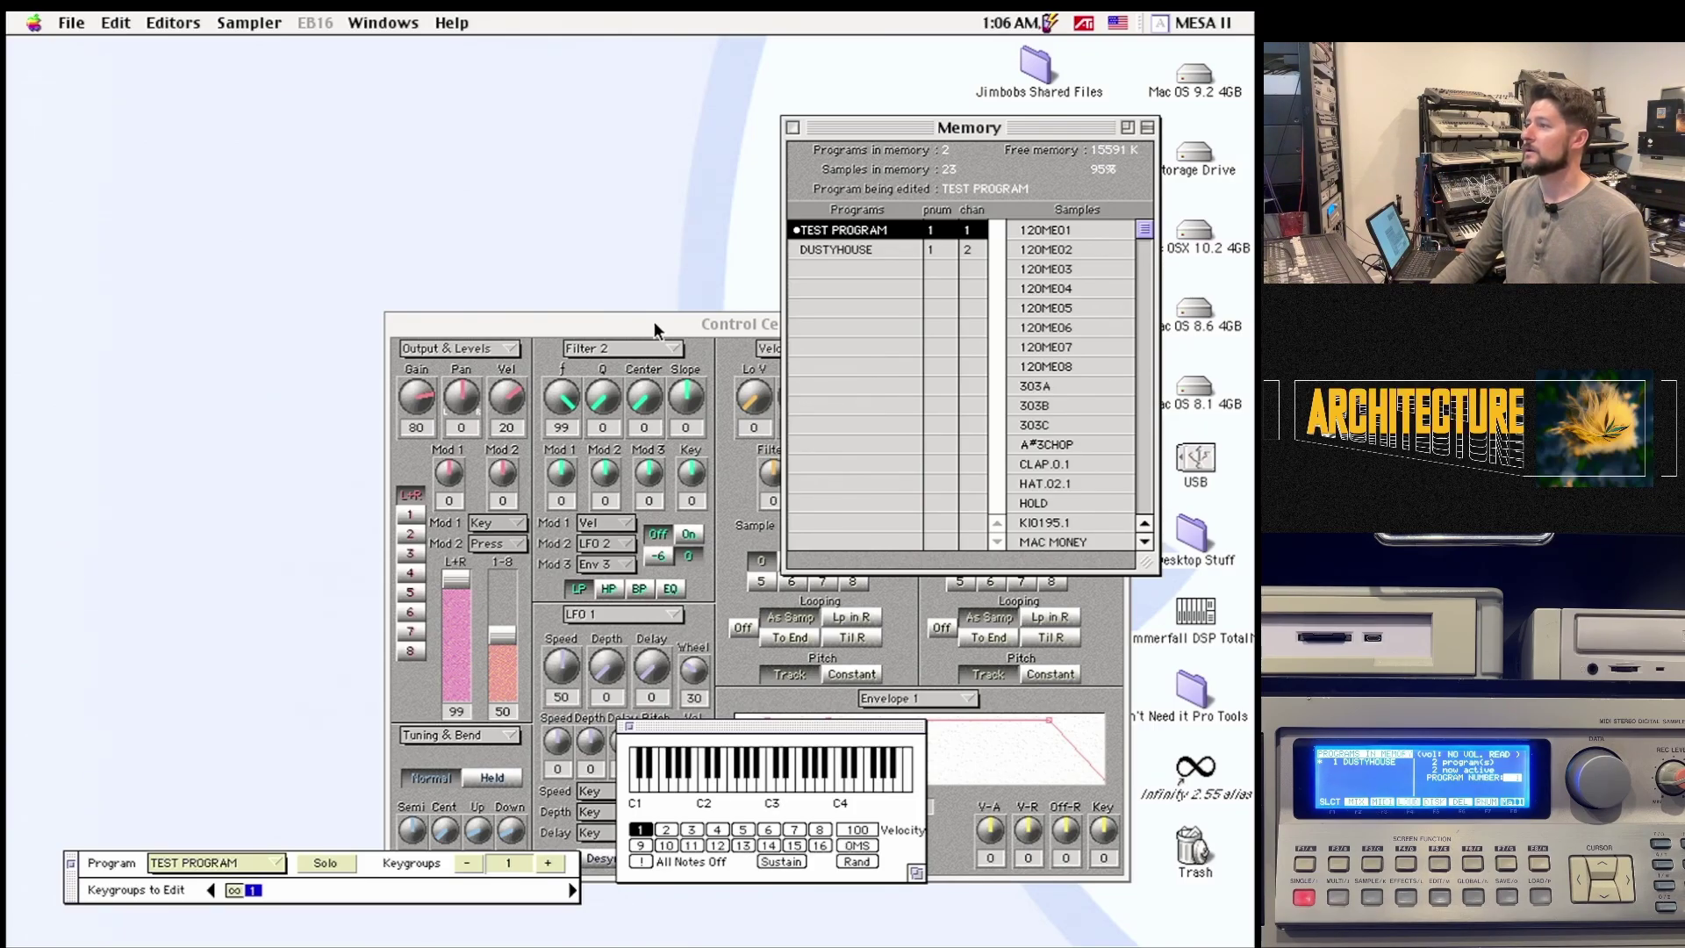
drag(654, 329, 304, 74)
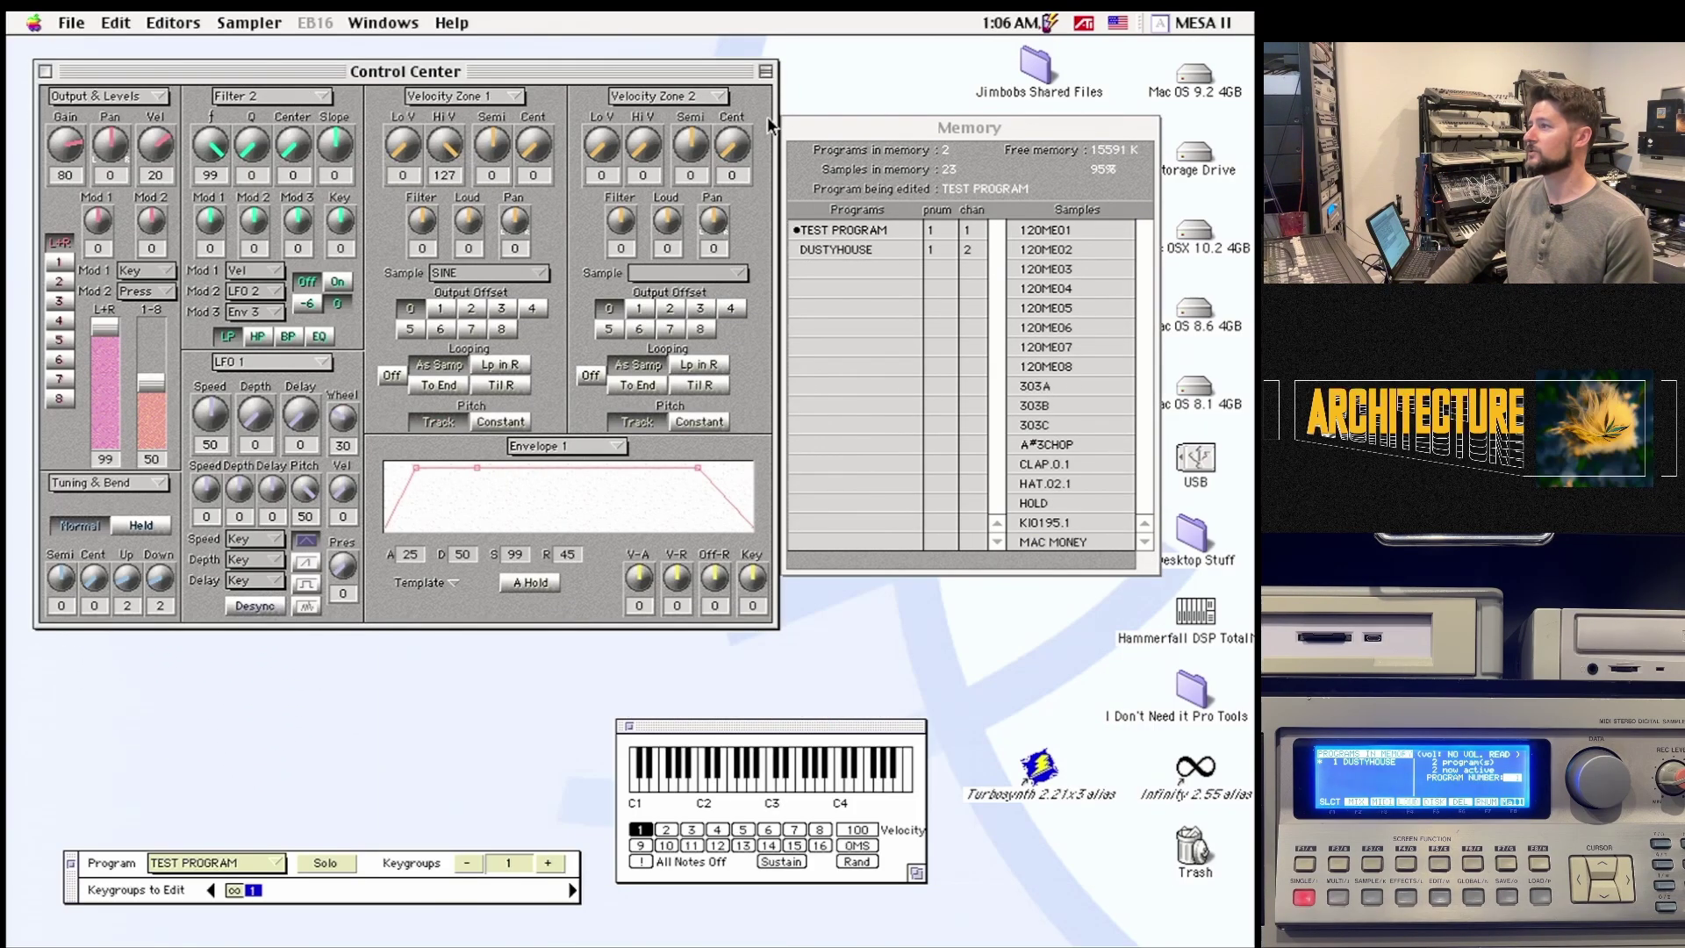
drag(834, 117, 839, 75)
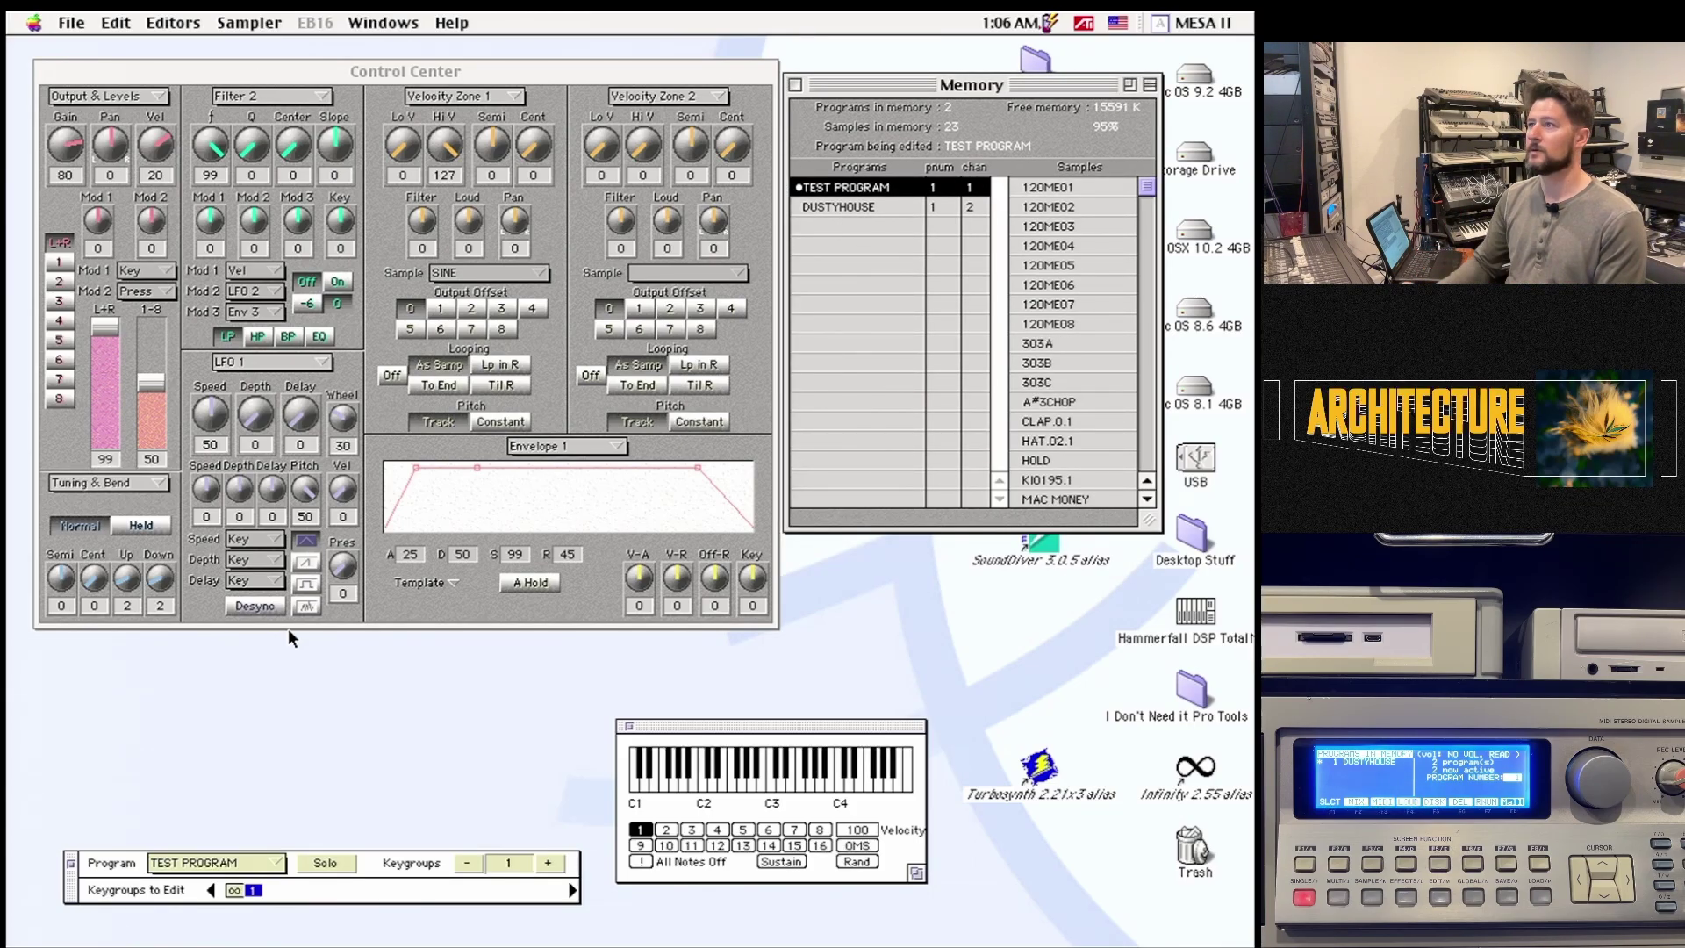
- Import FM7ATMOPAD .SP with its samples from Akai Mesa Programs > S3200XL Atmo Jungle 2
click(70, 22)
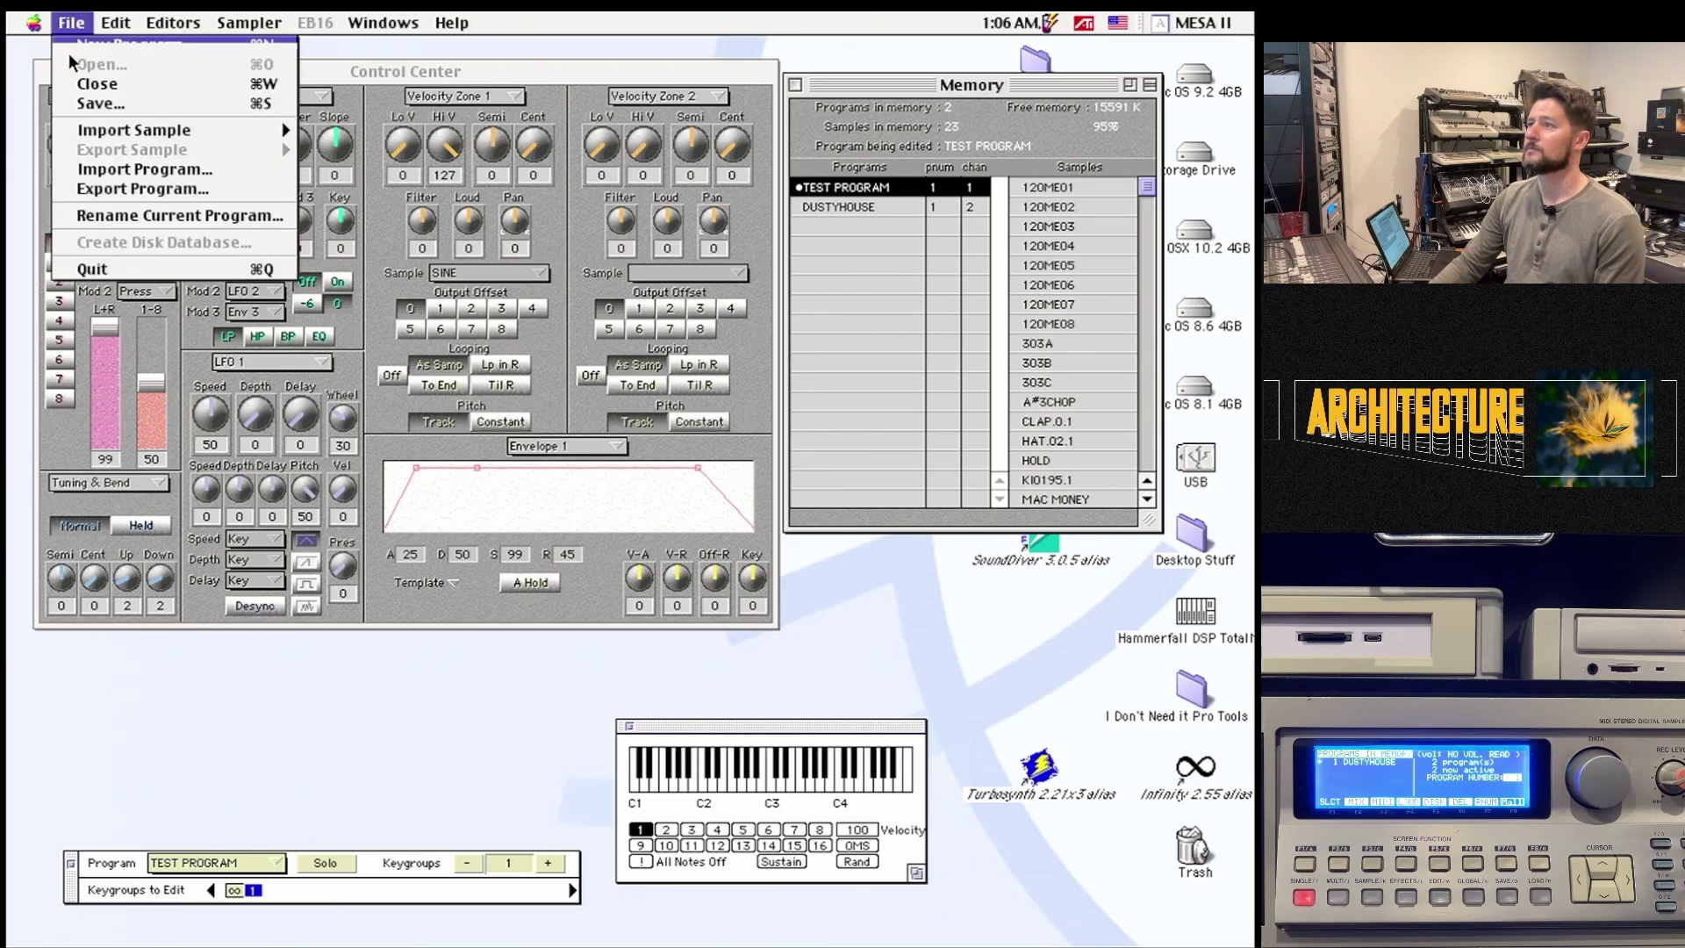
click(106, 170)
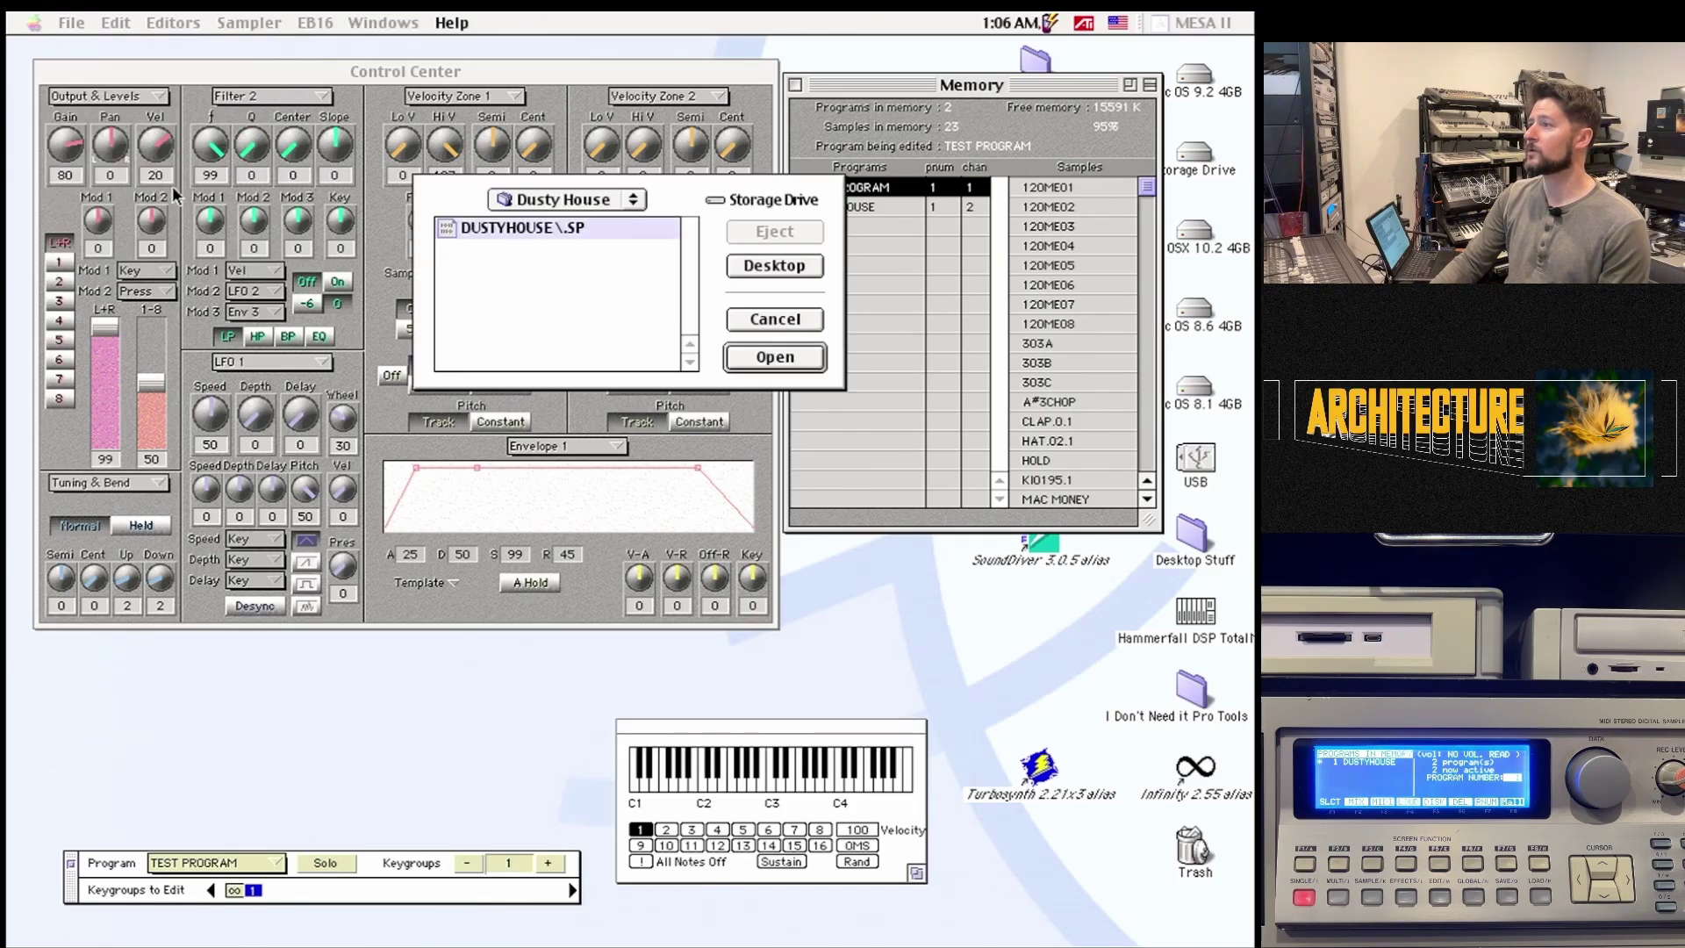
click(566, 199)
click(569, 219)
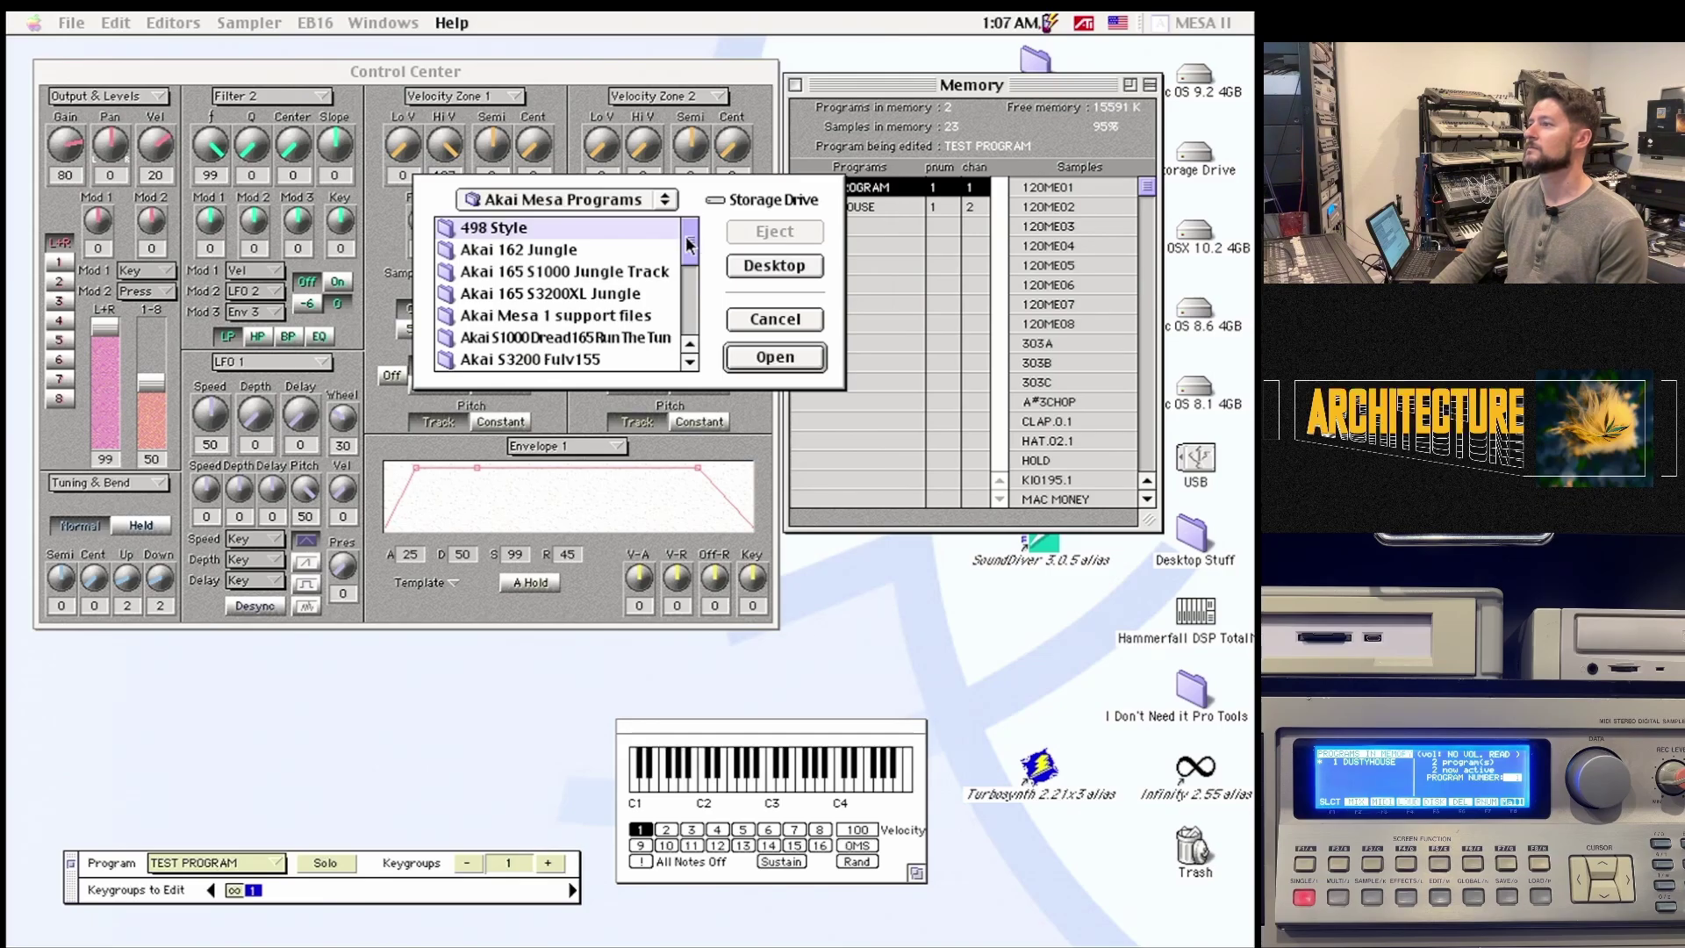
click(693, 362)
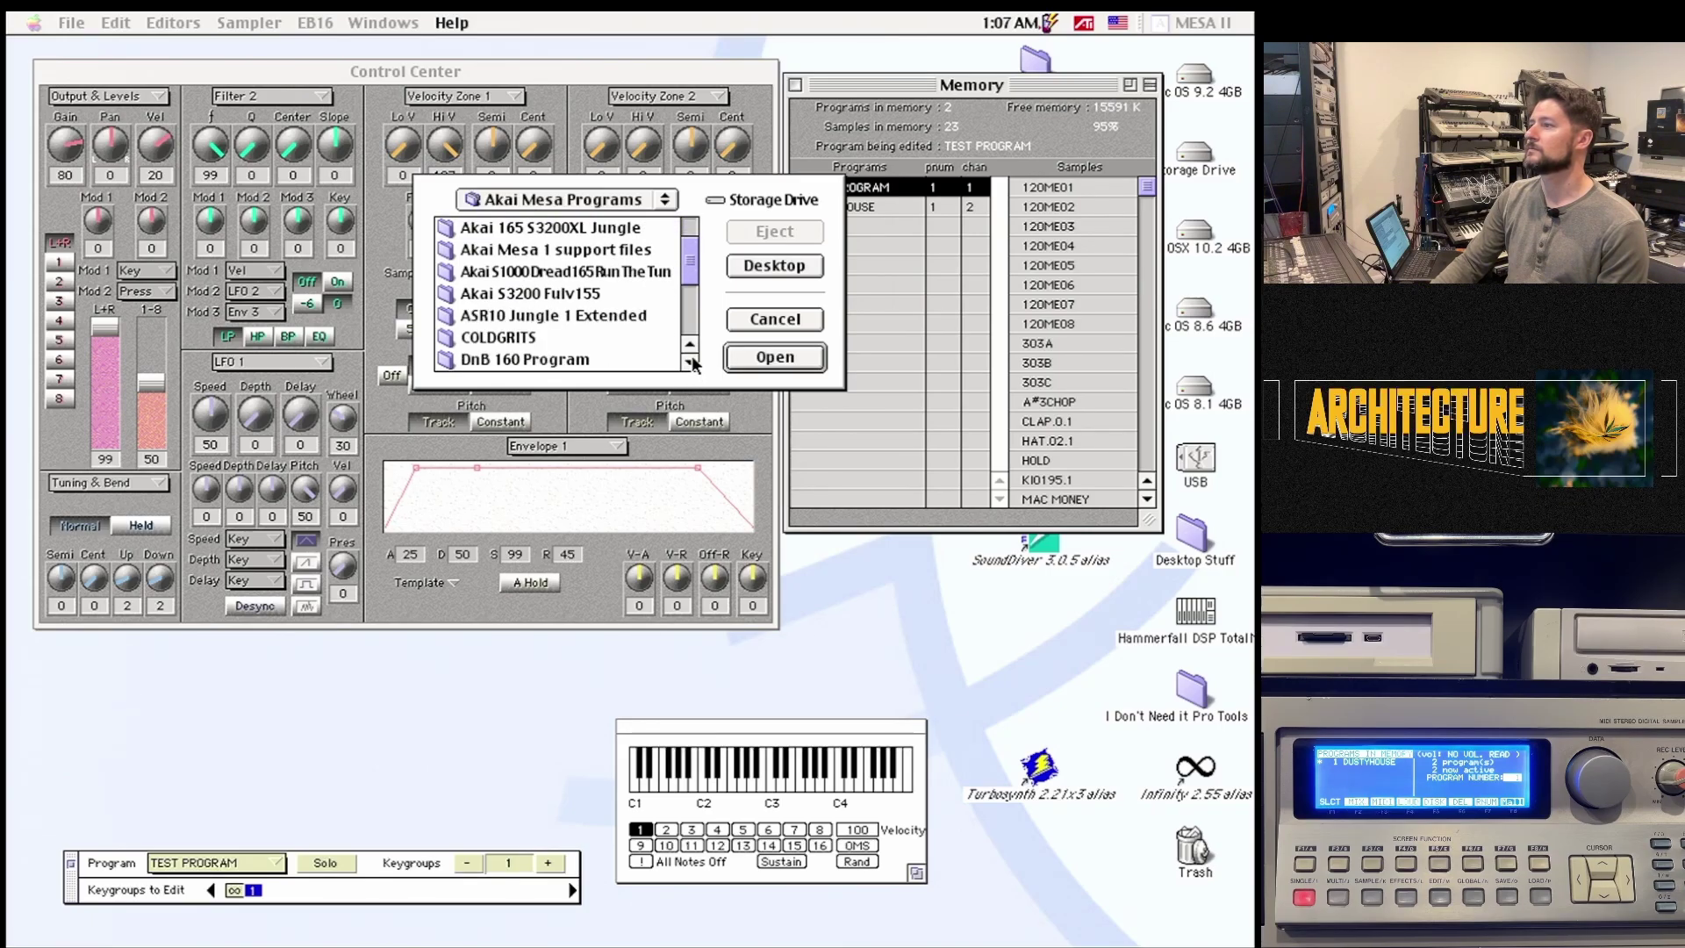
drag(692, 363, 693, 363)
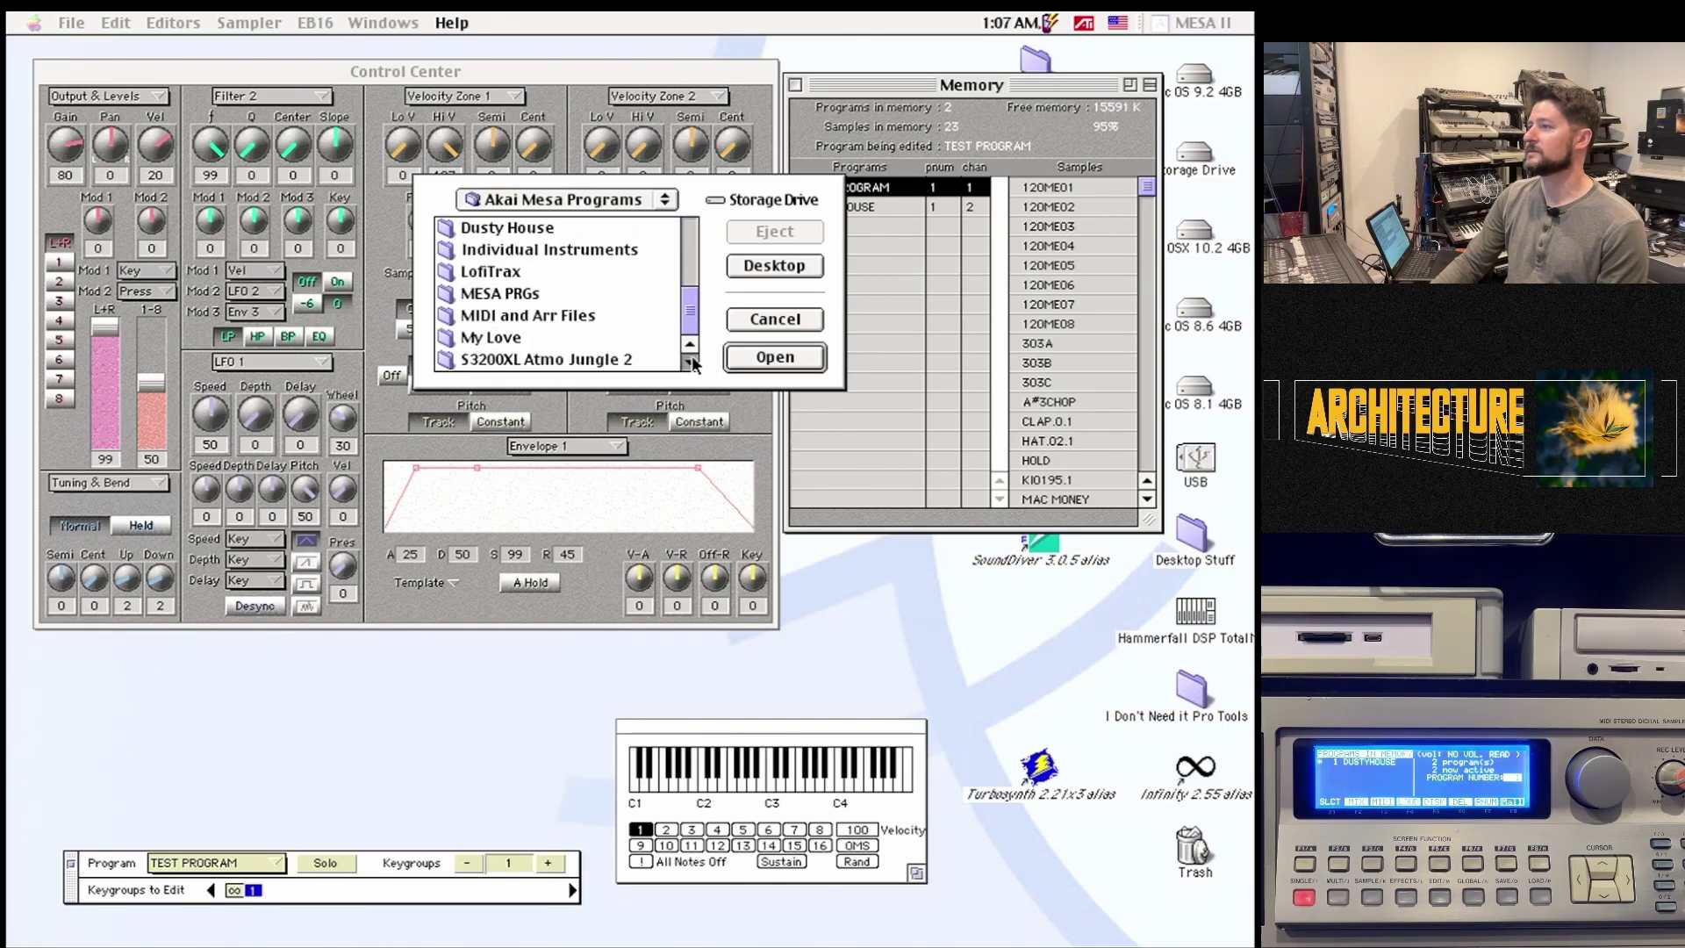
double_click(612, 359)
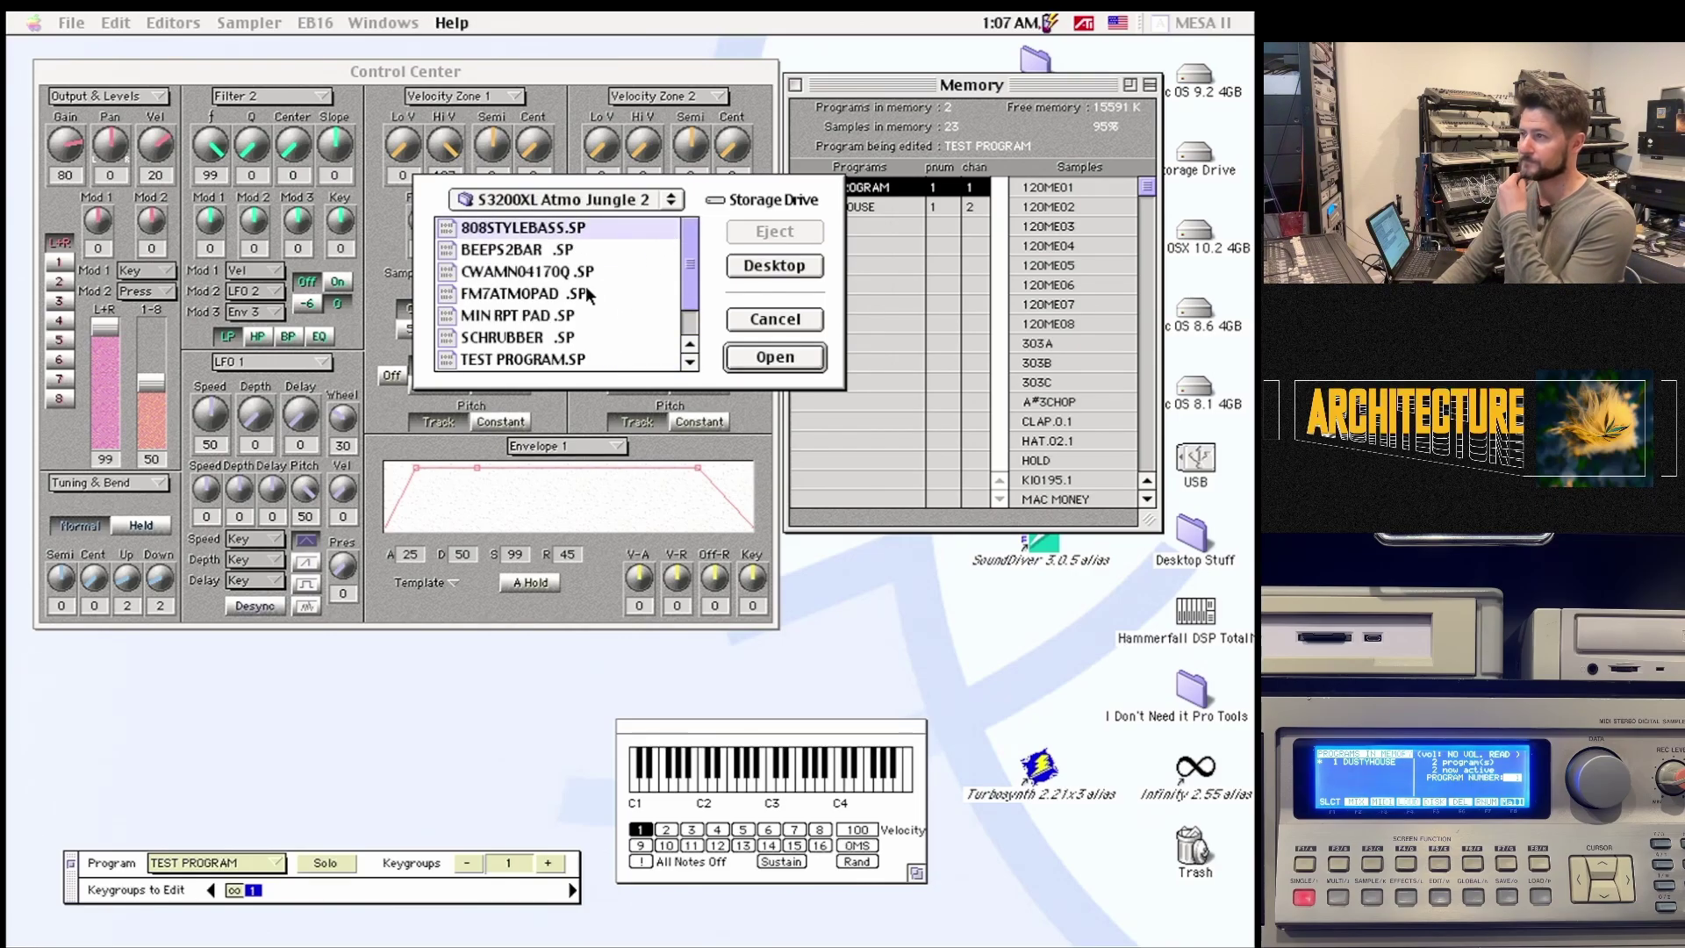
click(513, 297)
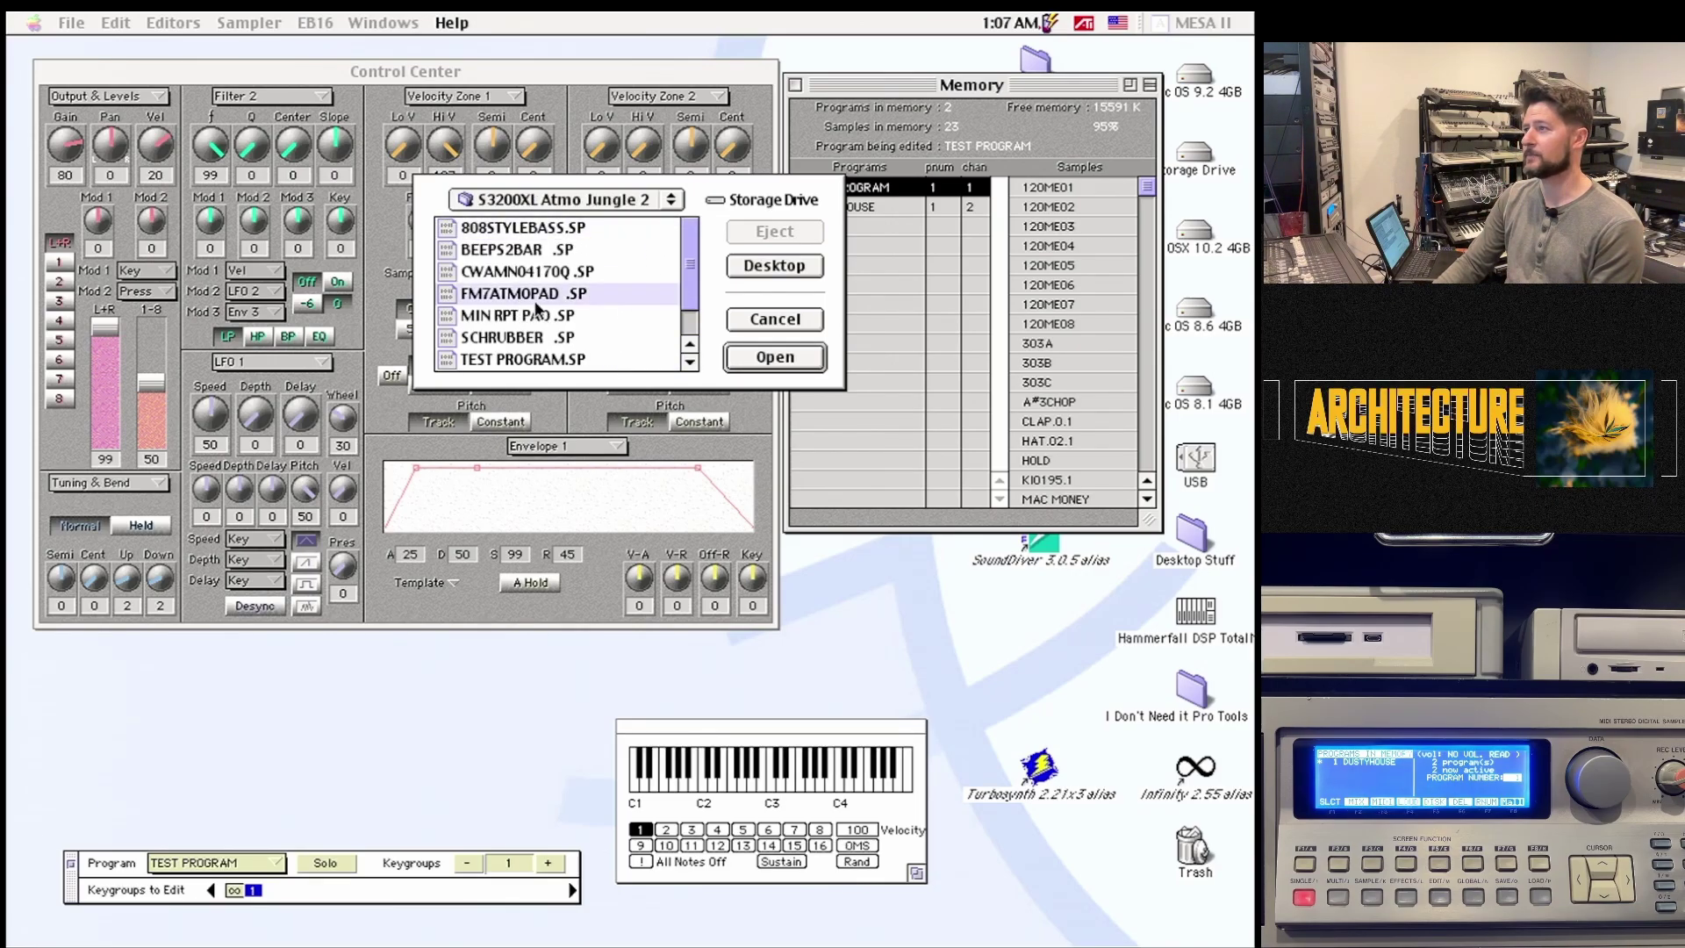
click(764, 357)
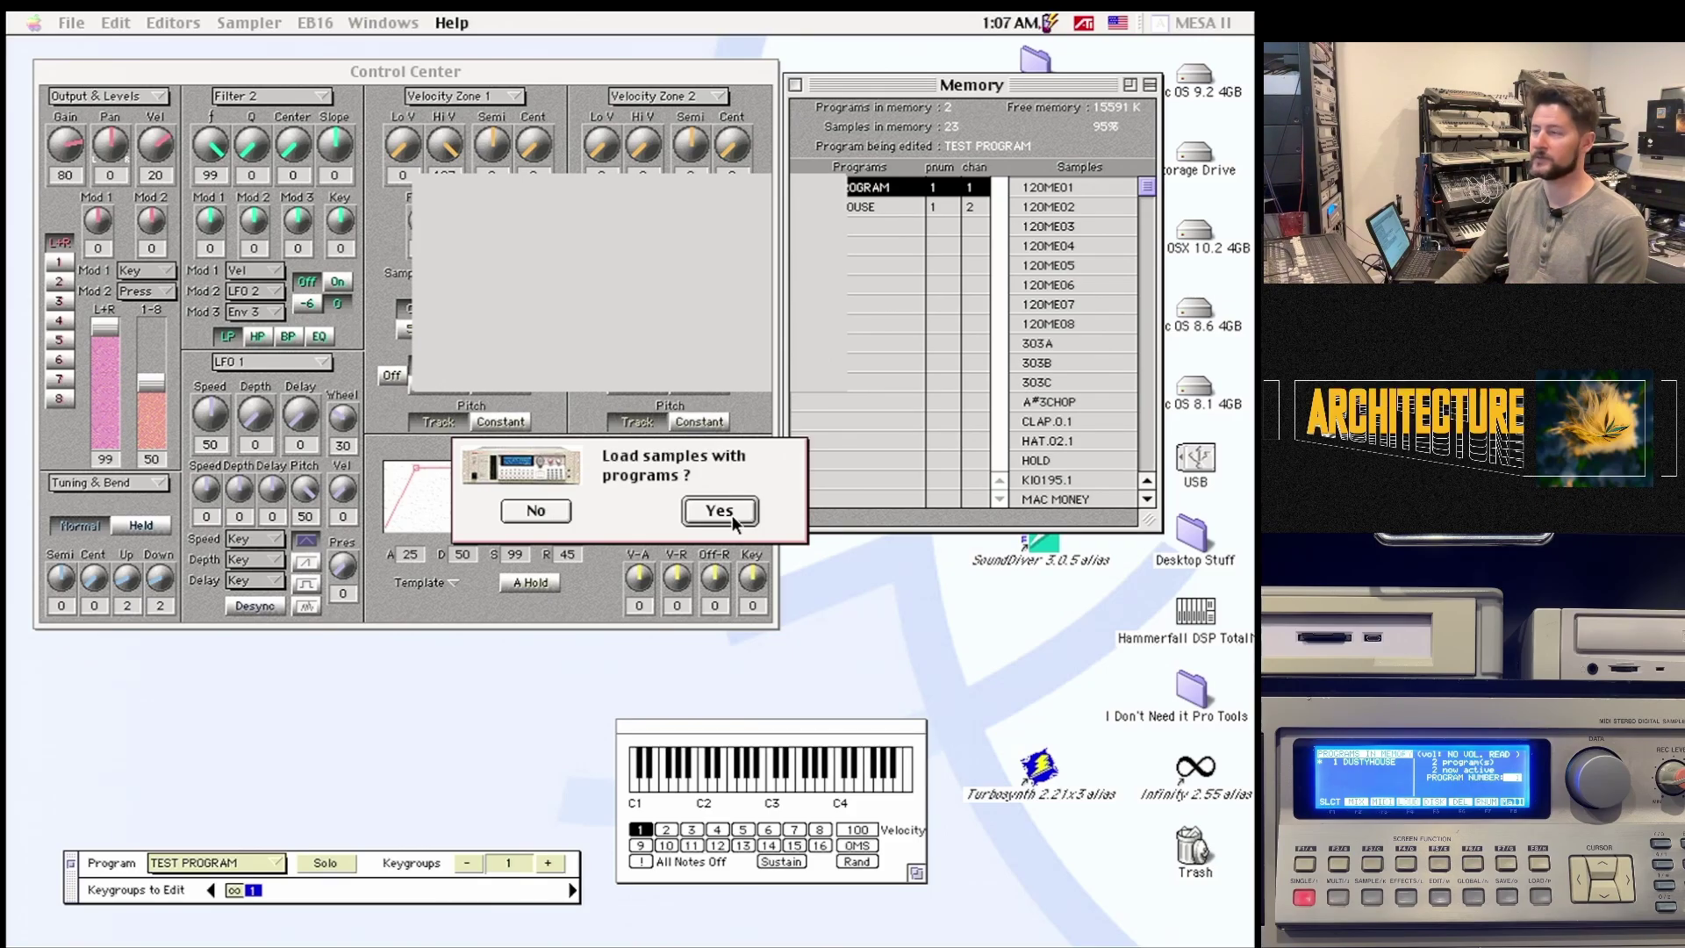
click(733, 515)
click(789, 553)
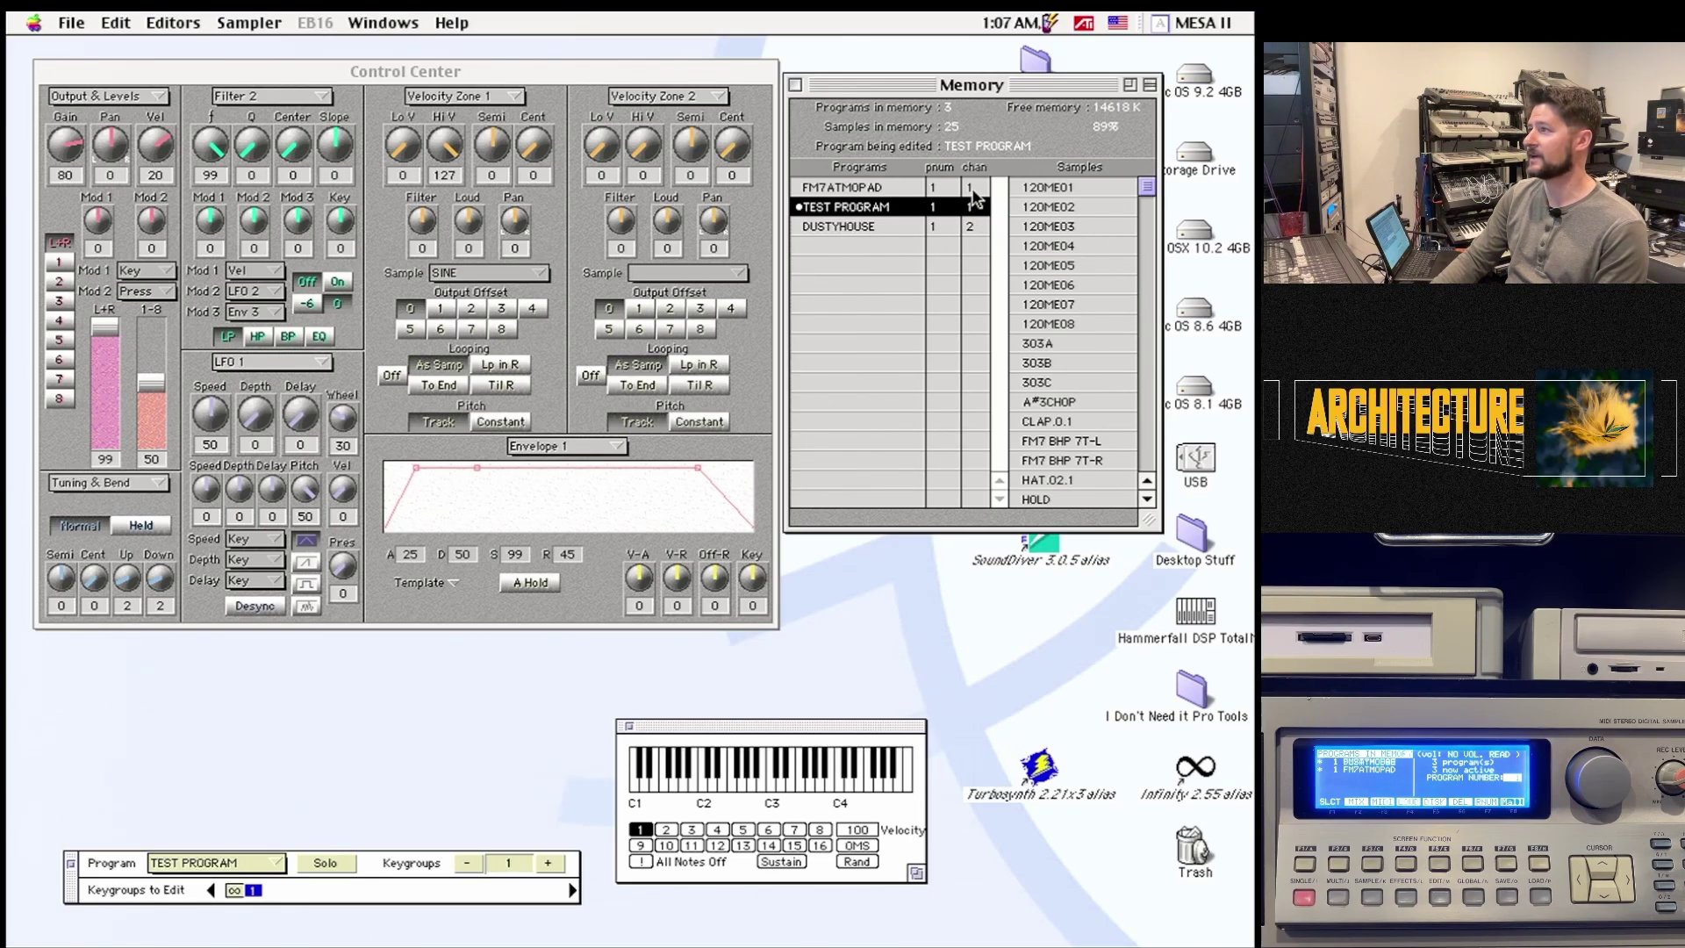
- Set FM7ATMOPAD to MIDI channel 3 and switch the test keyboard to channel 3
click(974, 189)
text(3)
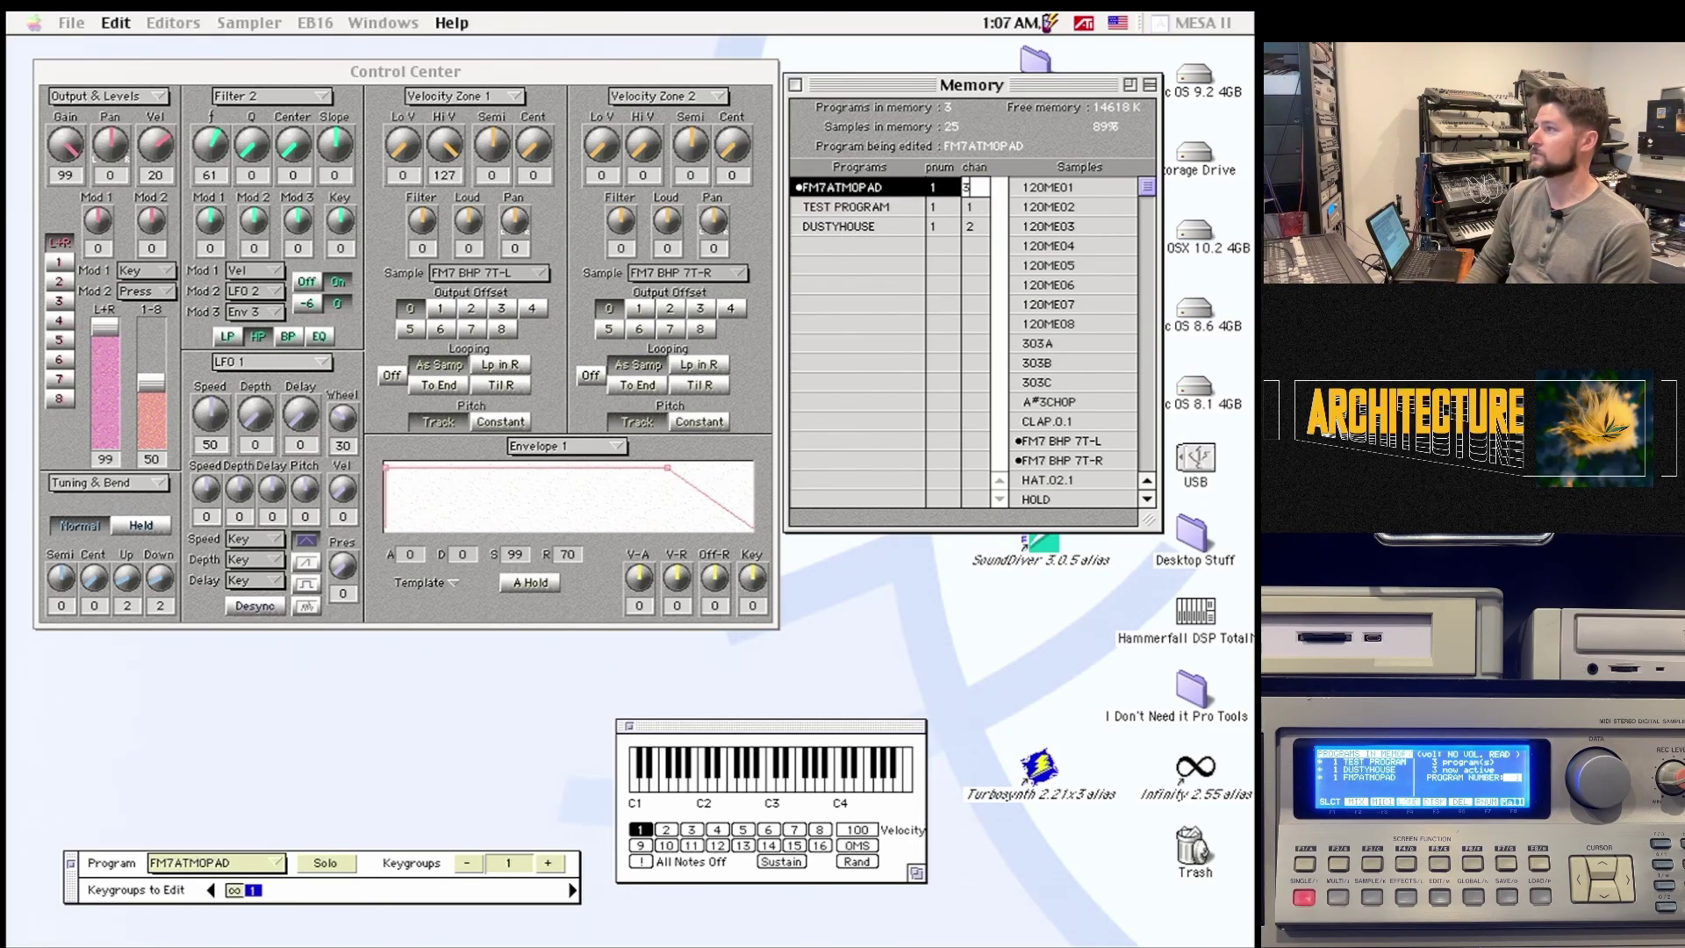
key(Return)
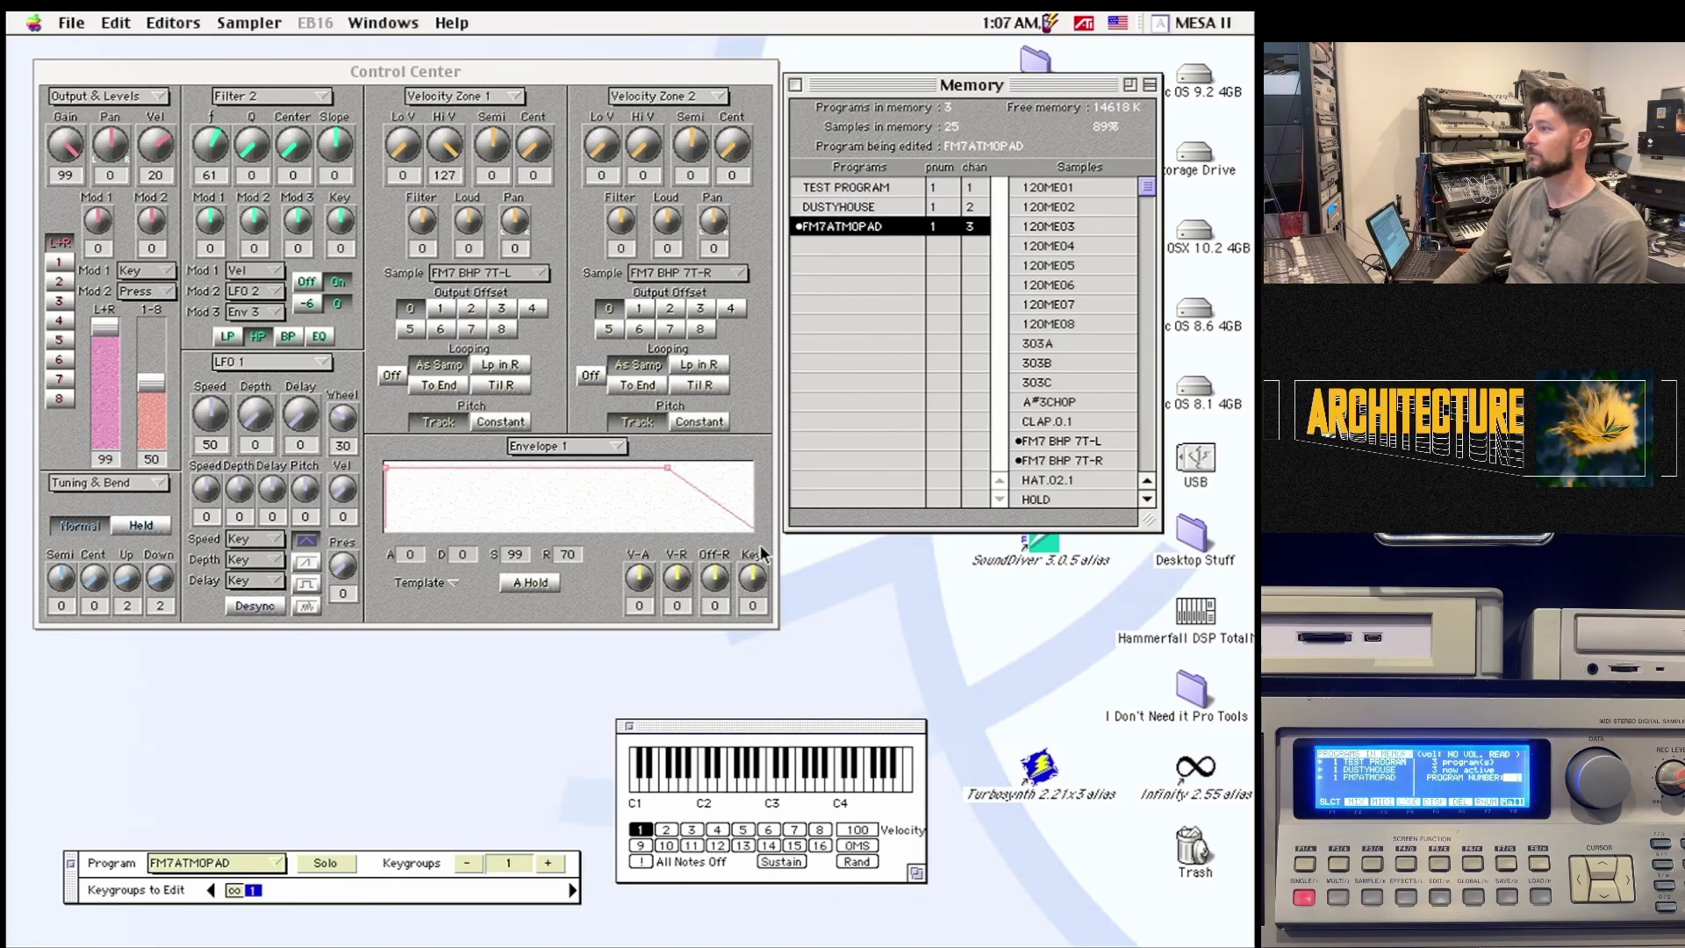
click(692, 830)
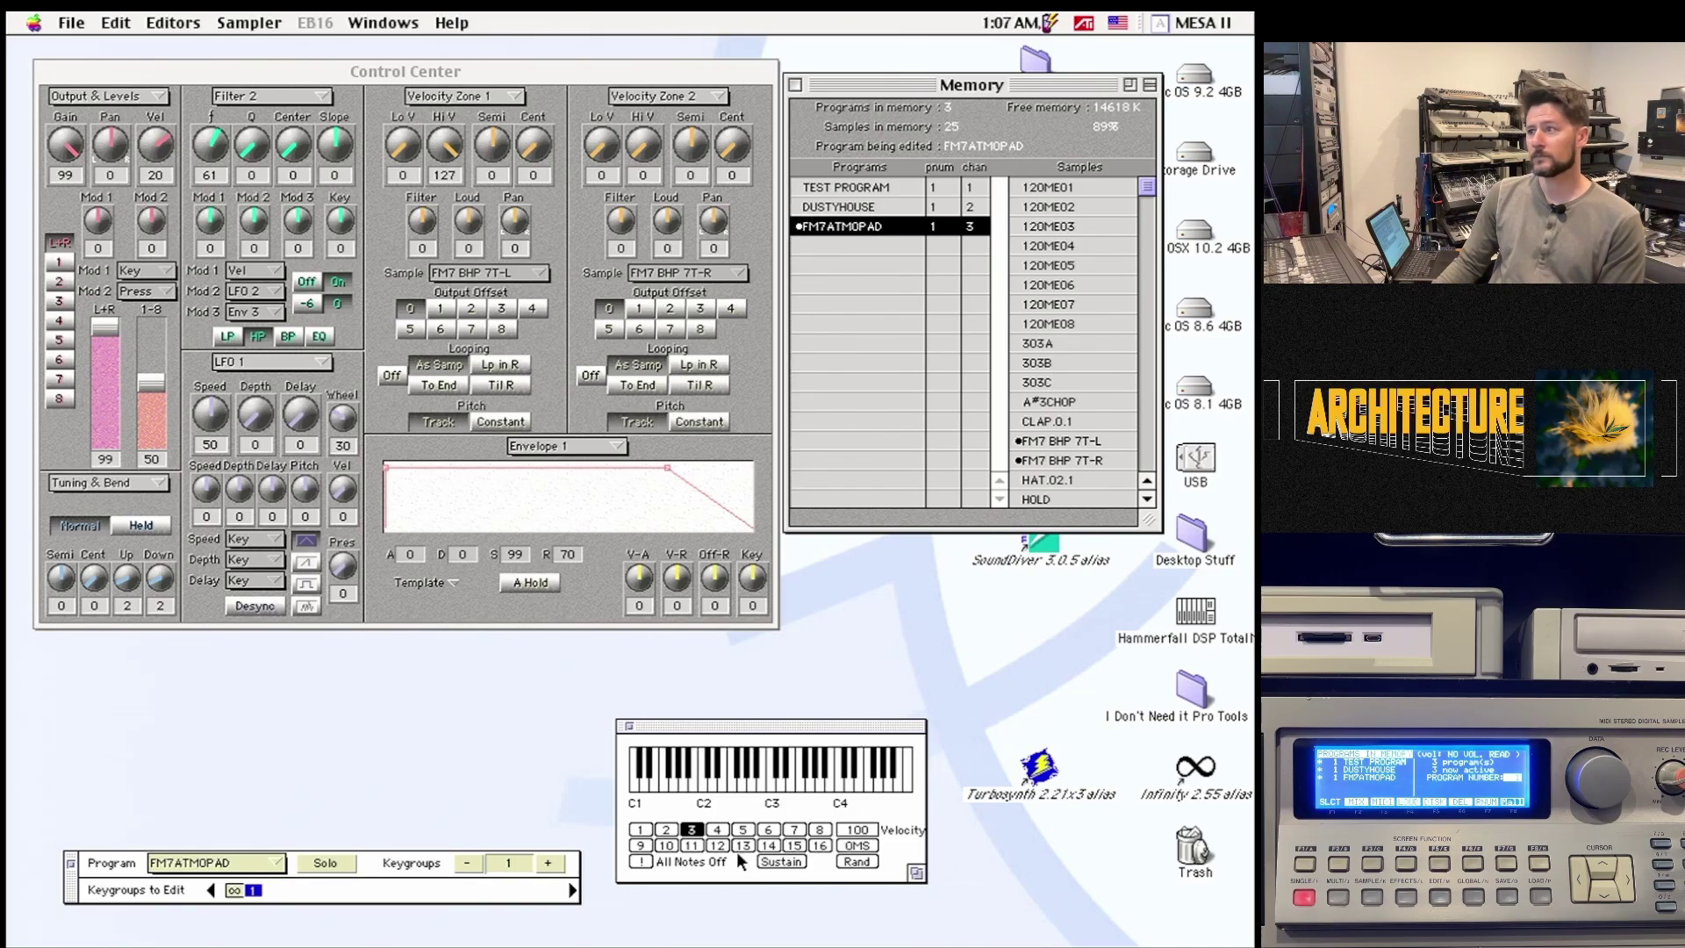
click(71, 23)
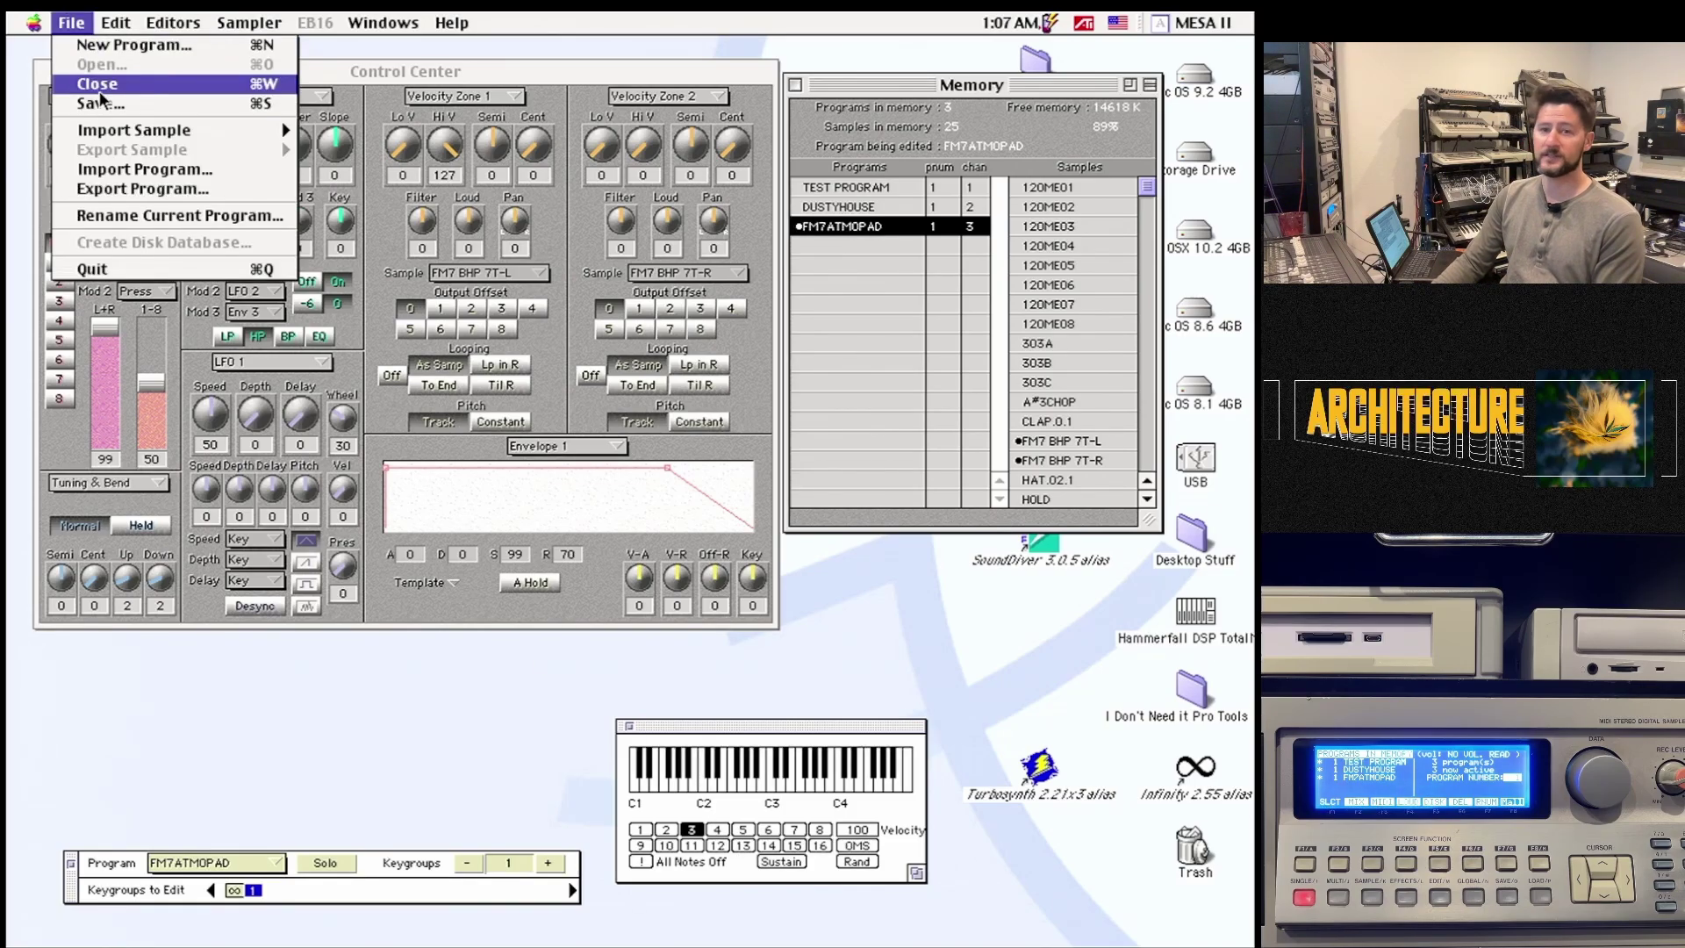
- Export FM7ATMOPAD with its samples into a new desktop folder 'Akai Mesa Test'
click(129, 193)
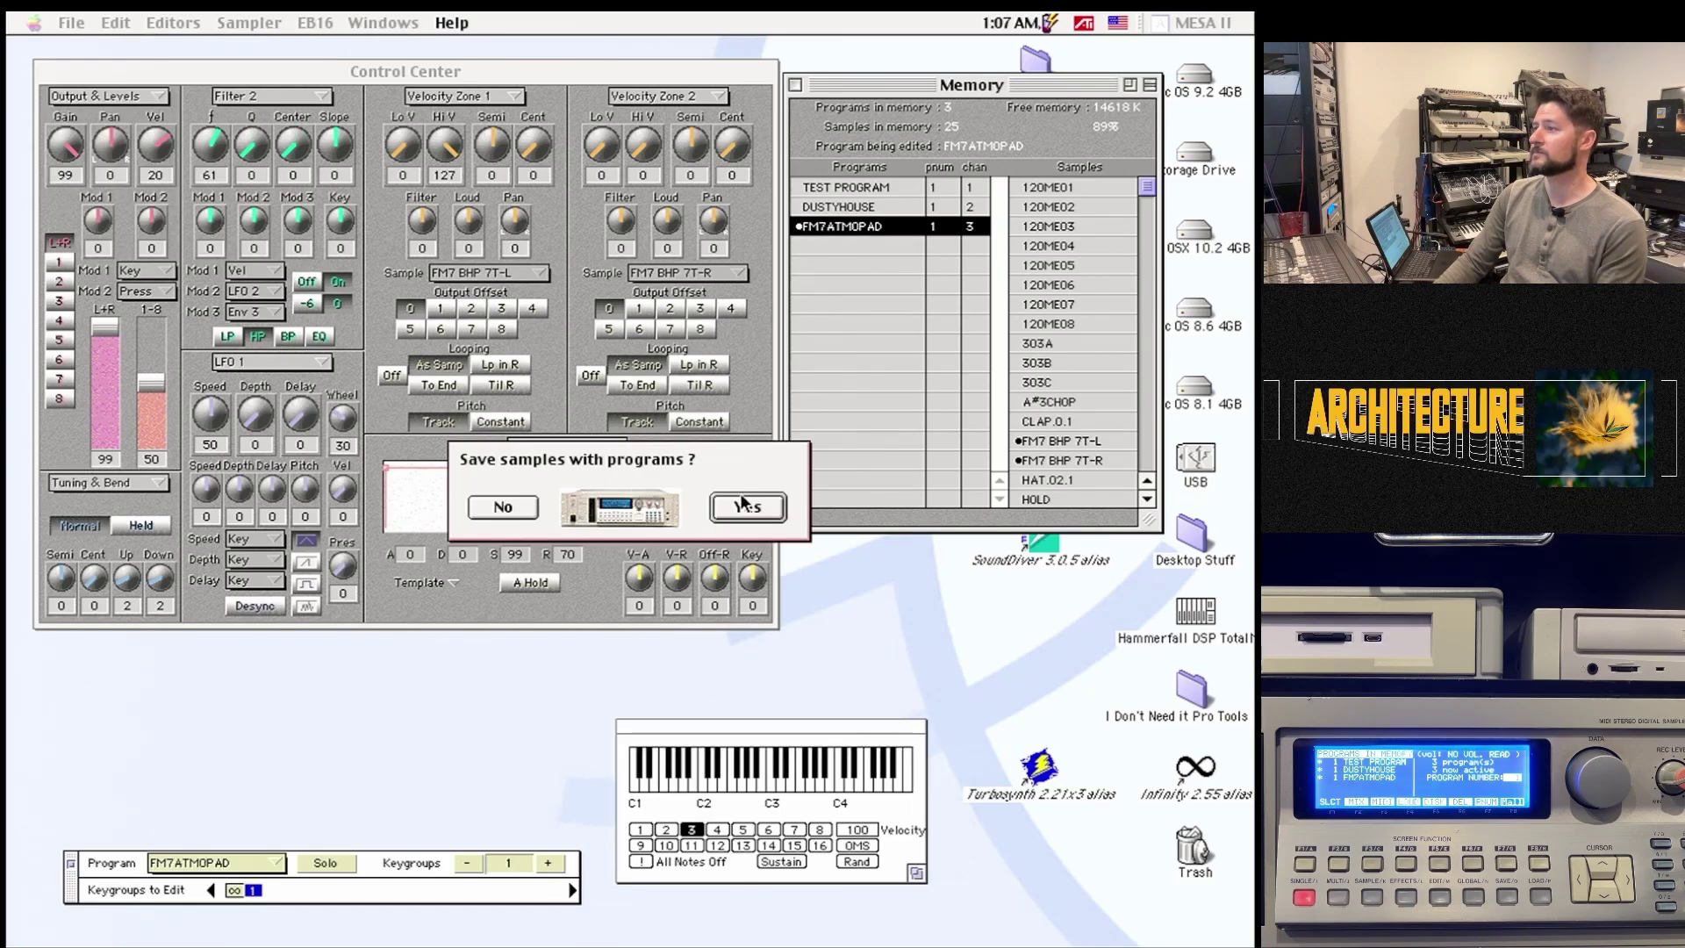
click(765, 507)
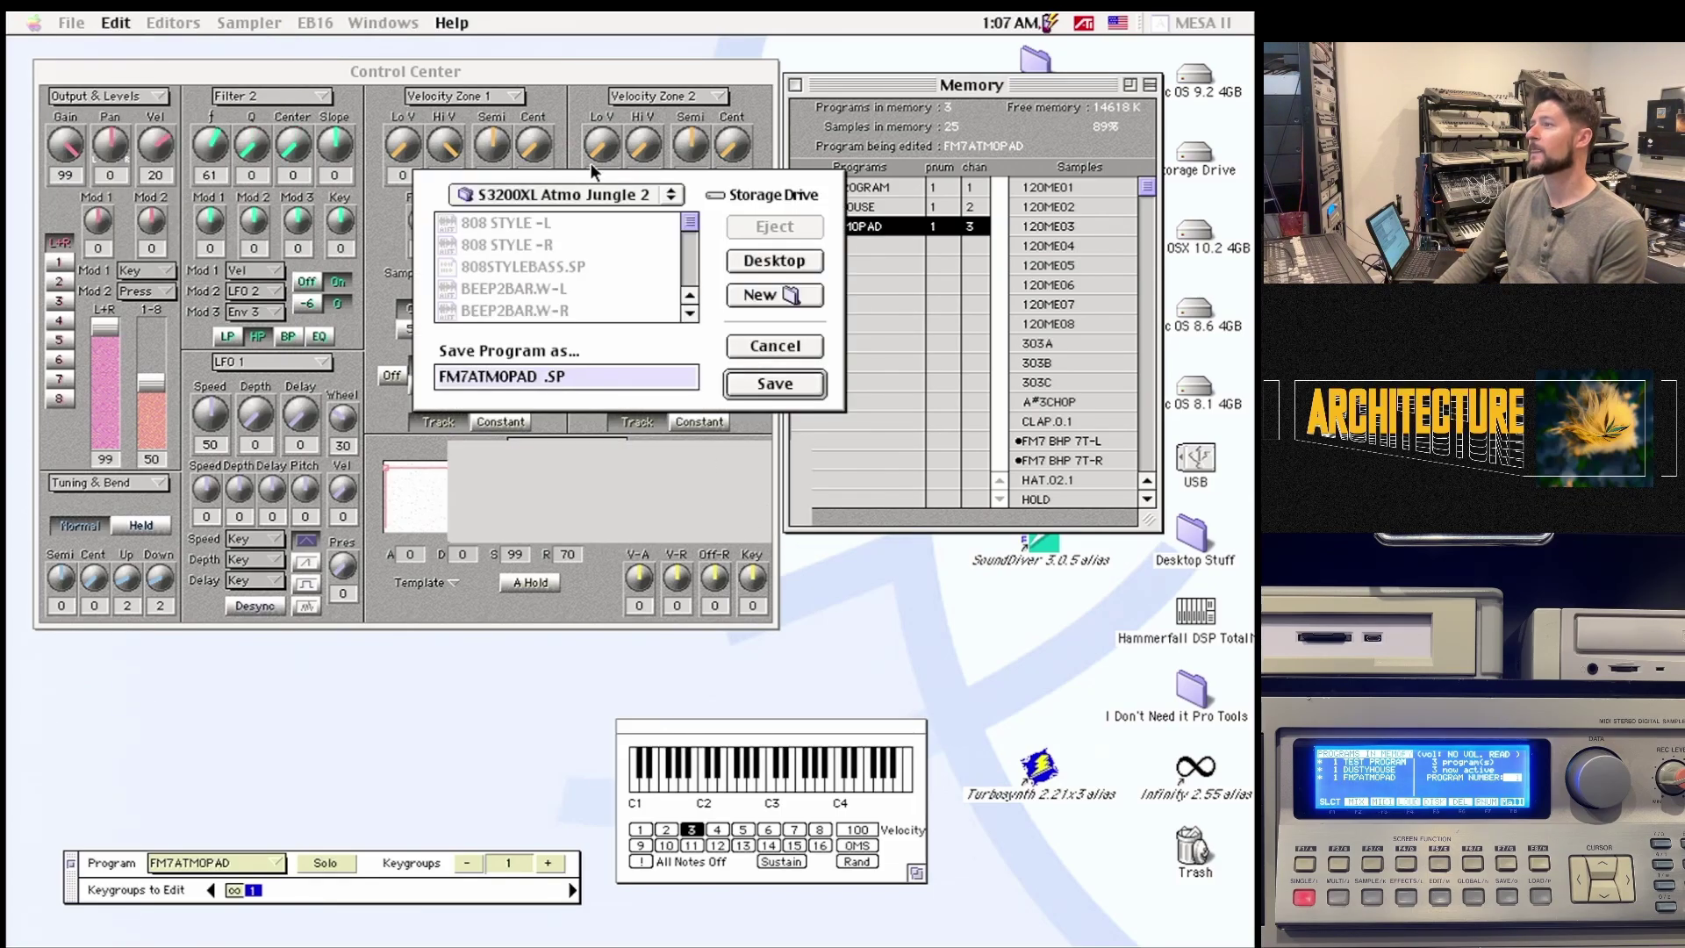
drag(596, 204, 561, 250)
click(781, 296)
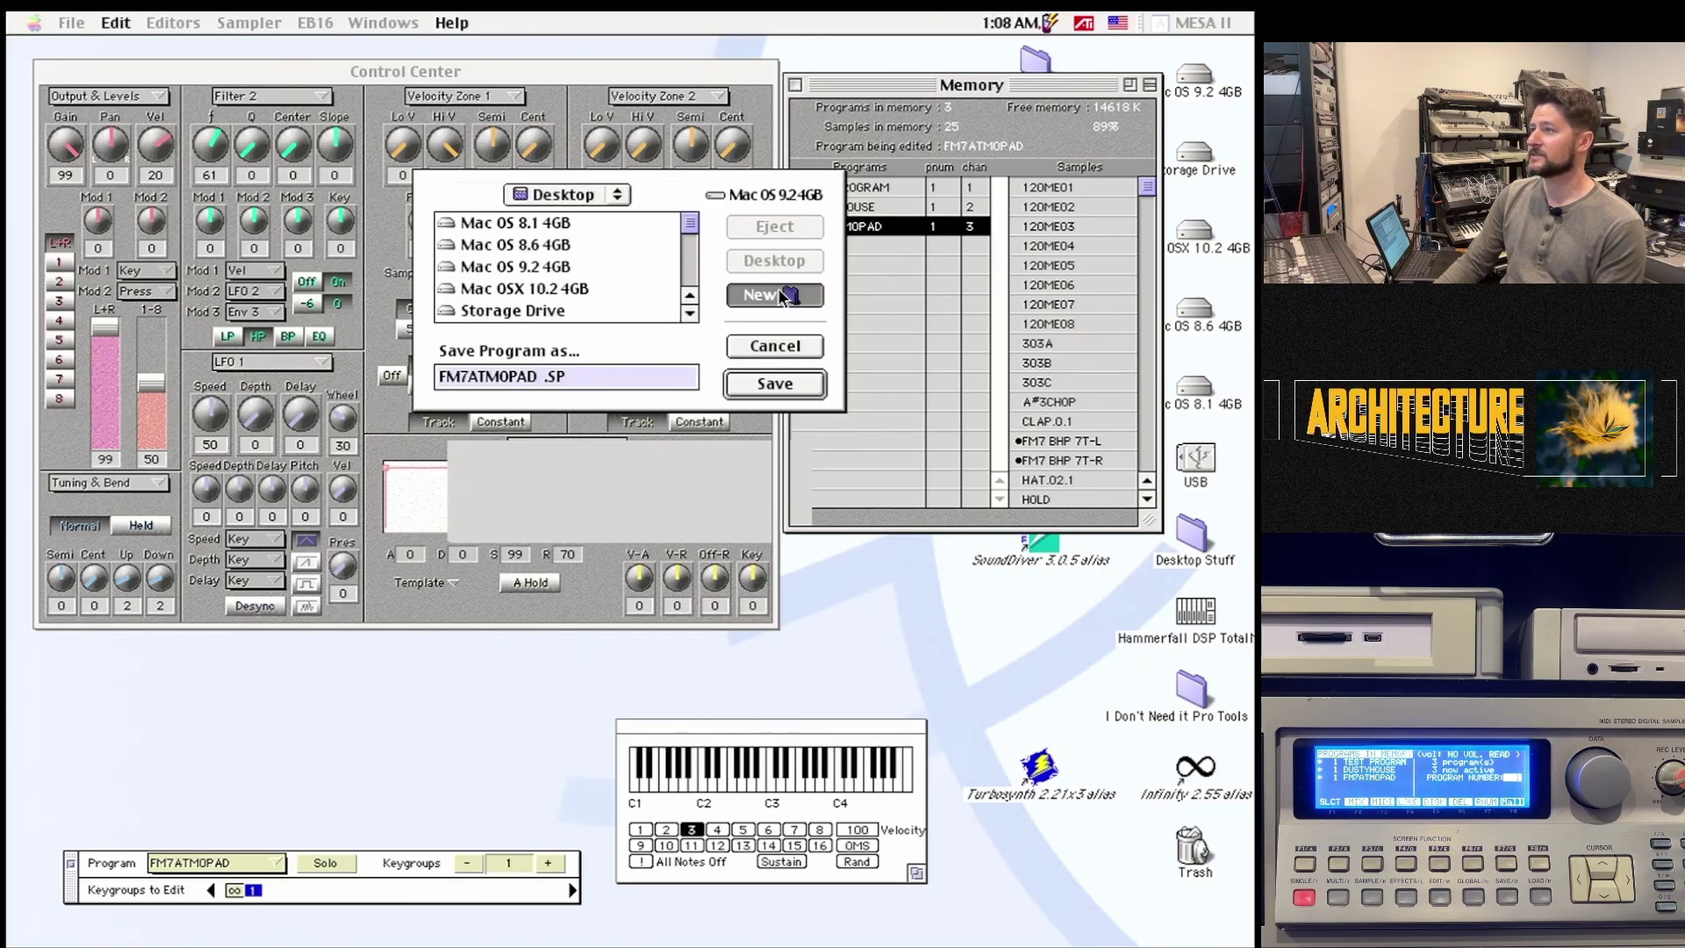
text(A)
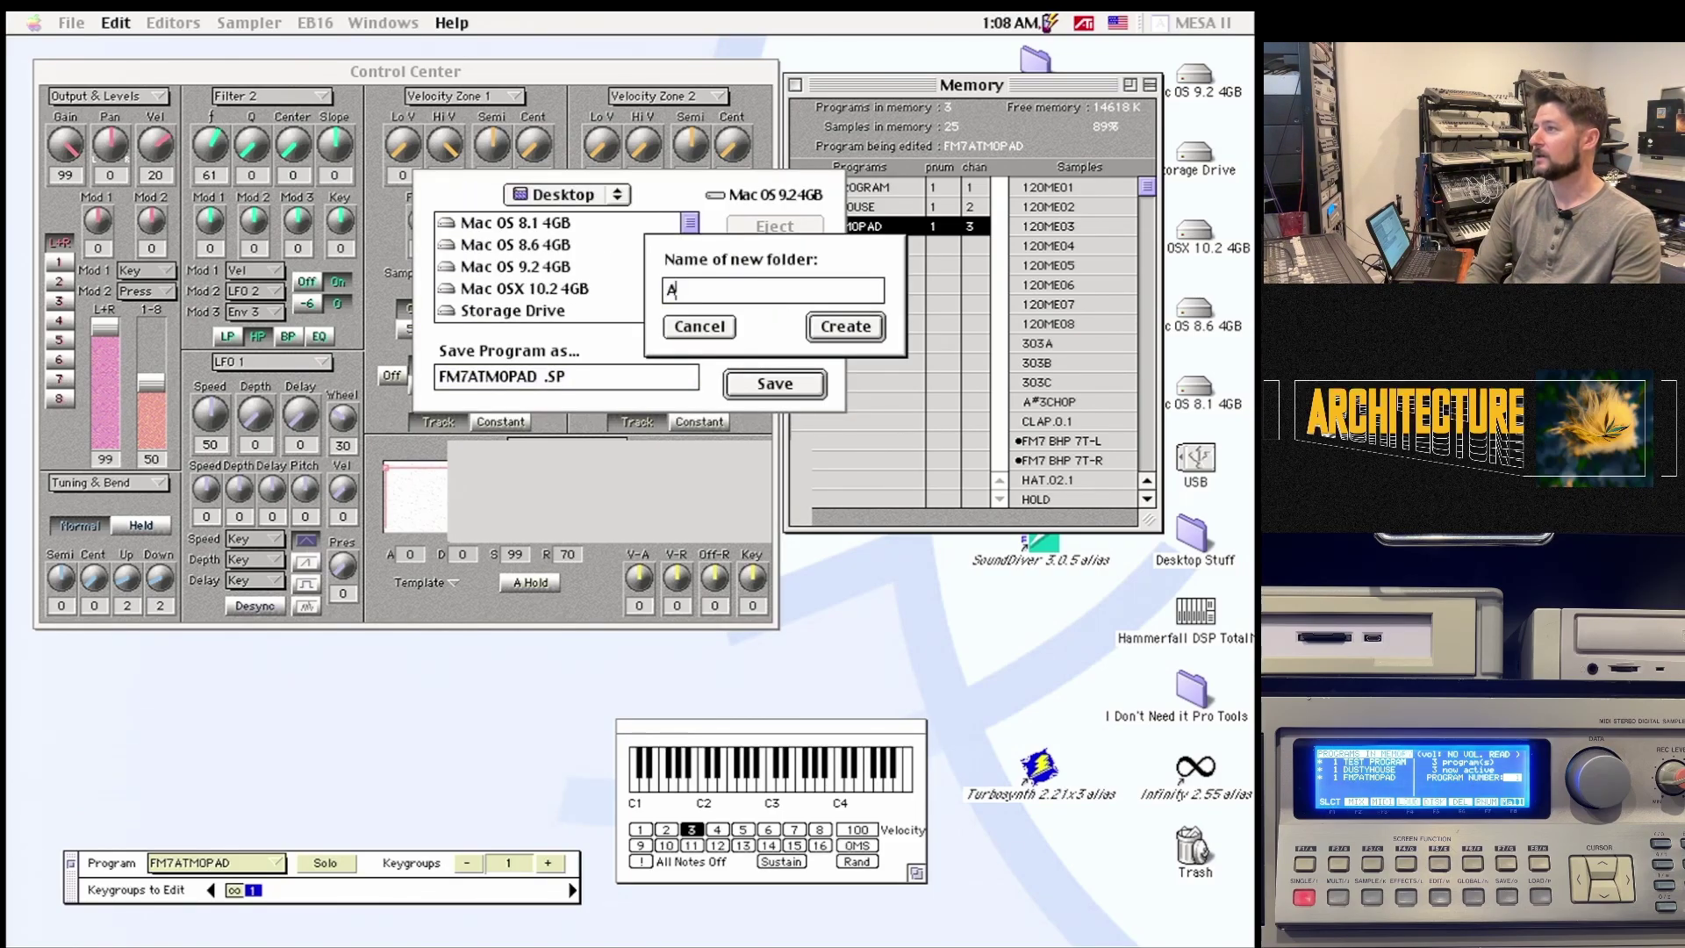
text(kai MEs)
key(BackSpace)
key(BackSpace)
text(e)
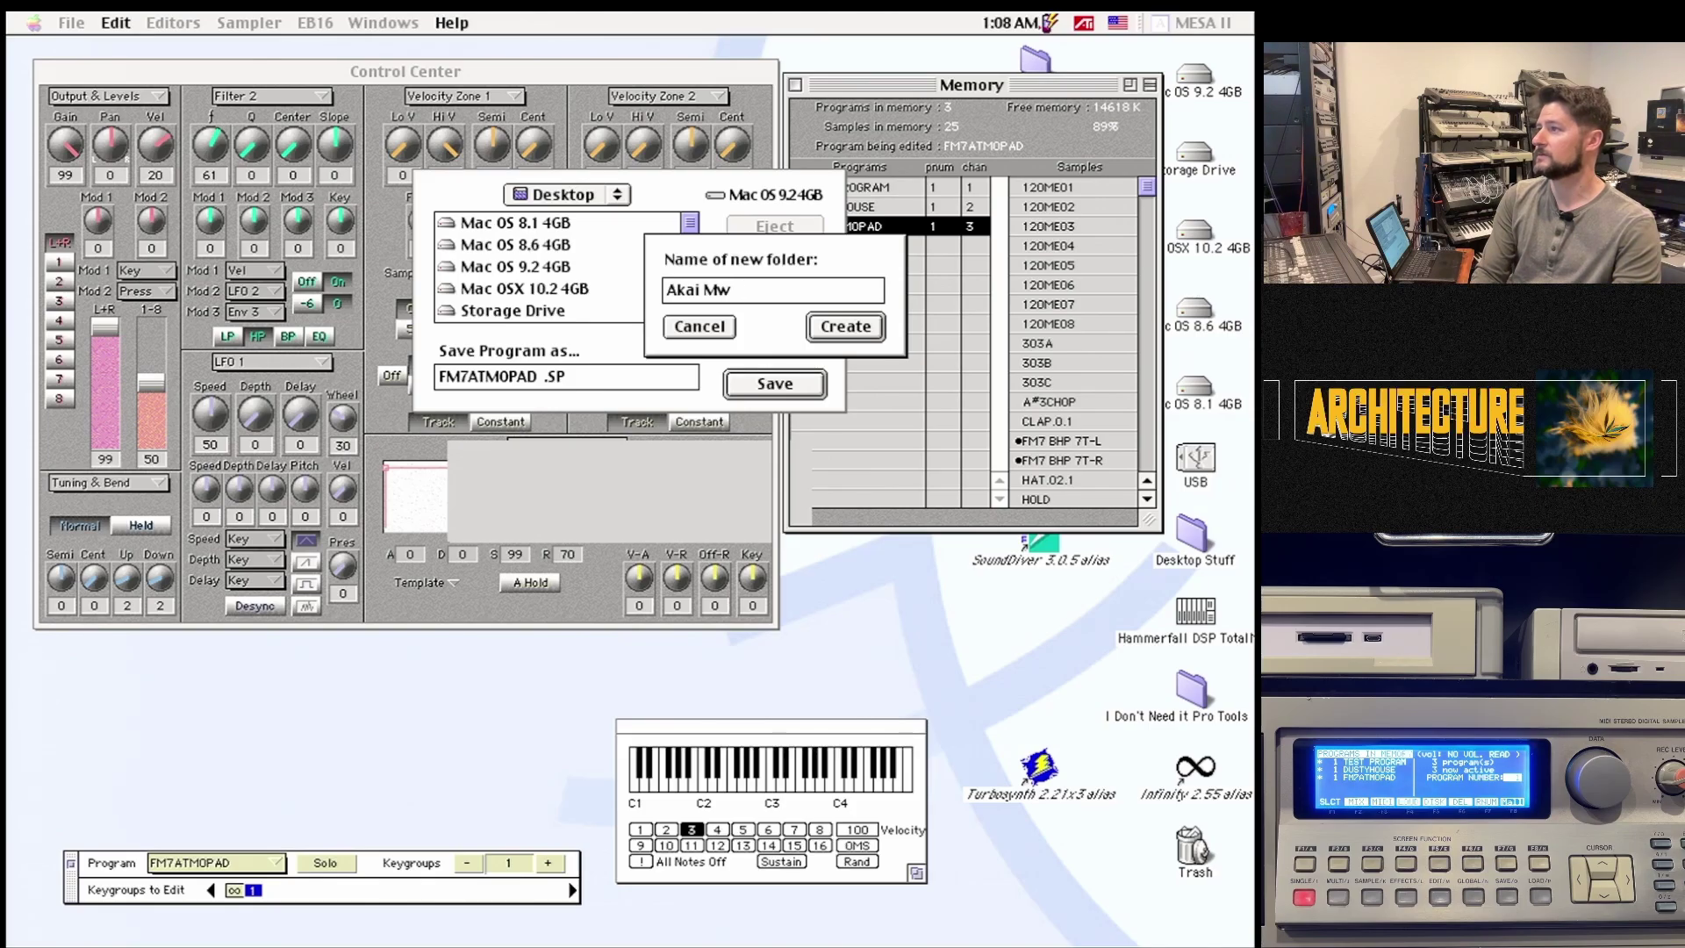
text(sa Test)
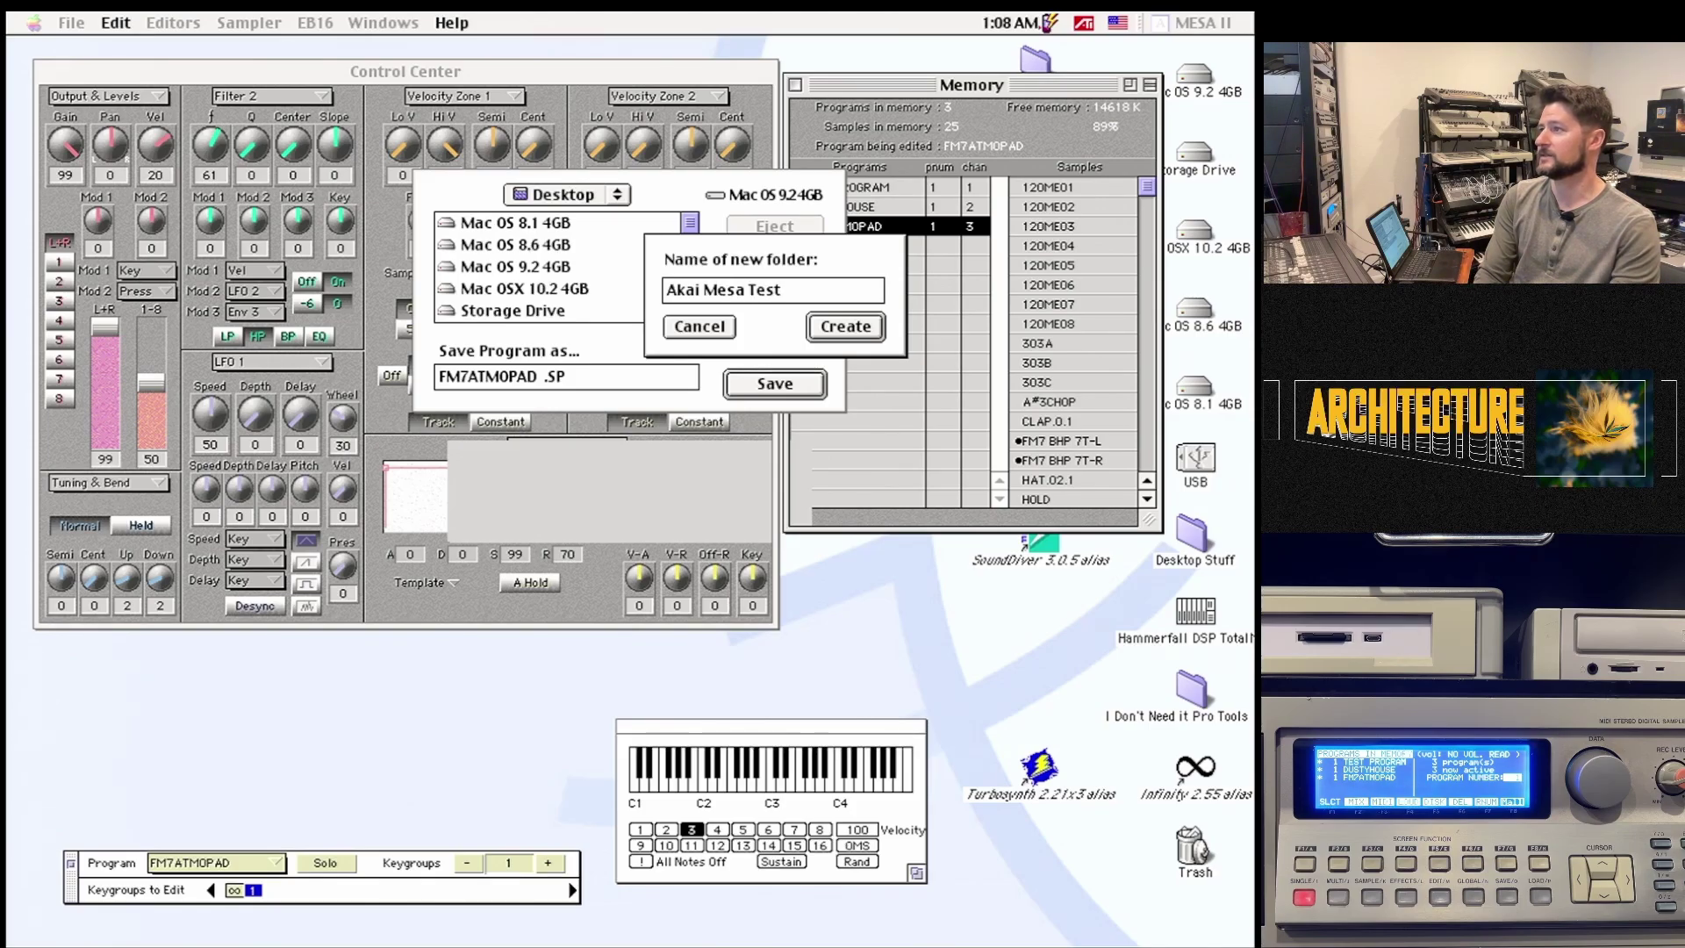
key(Return)
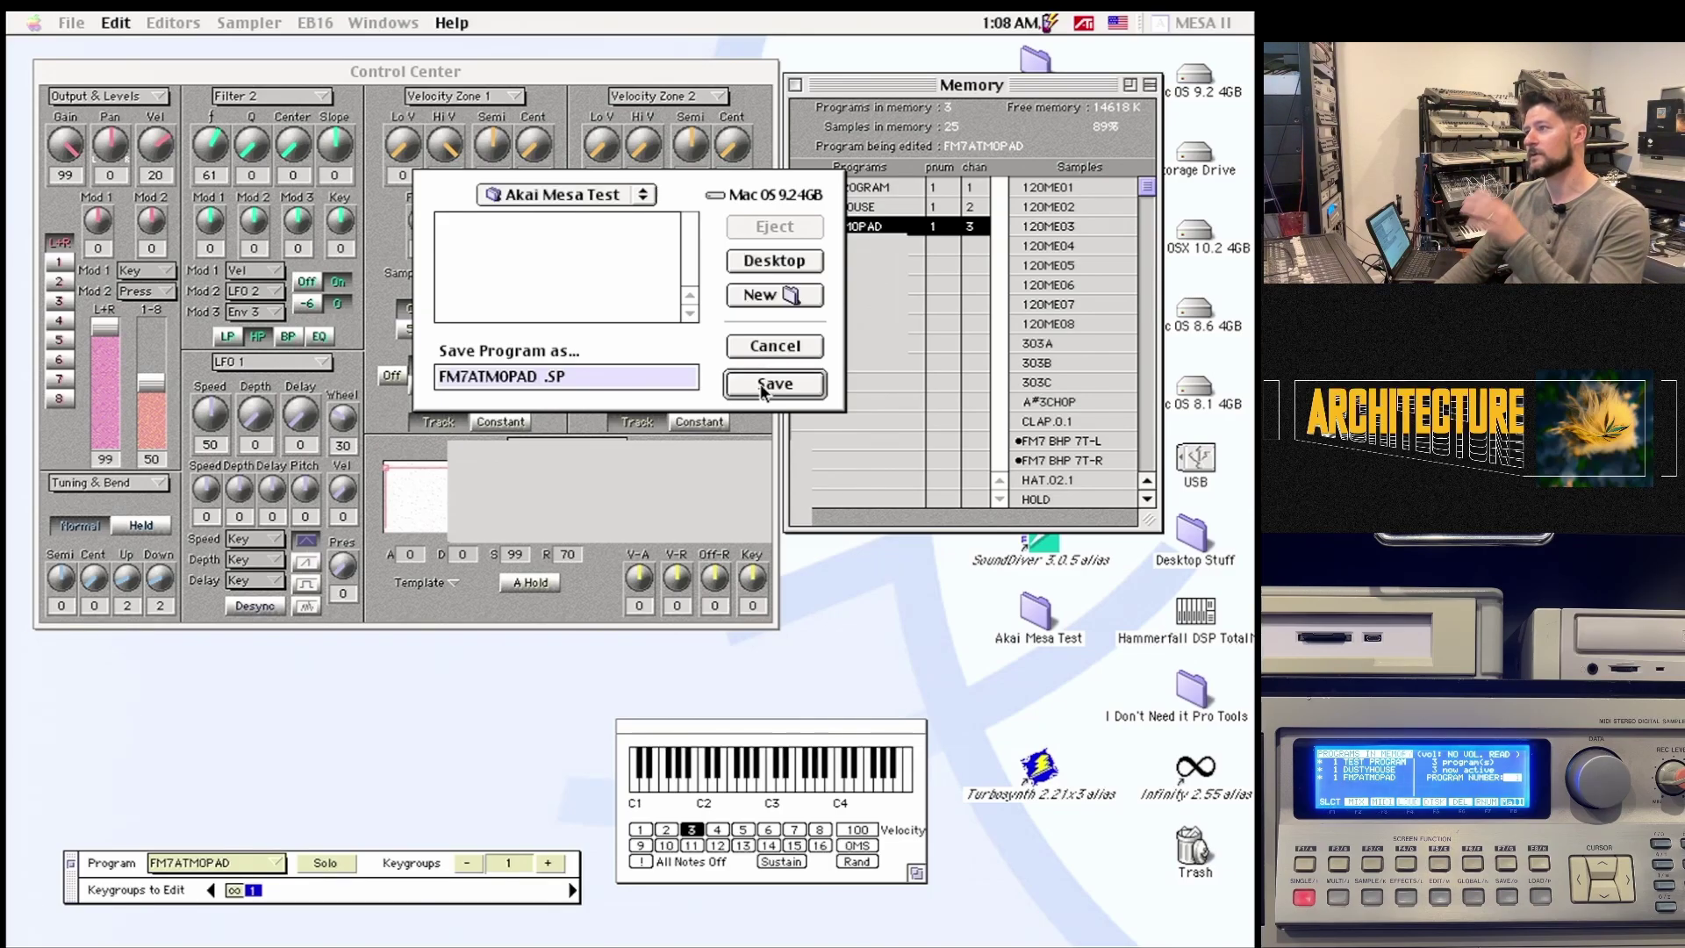
click(763, 386)
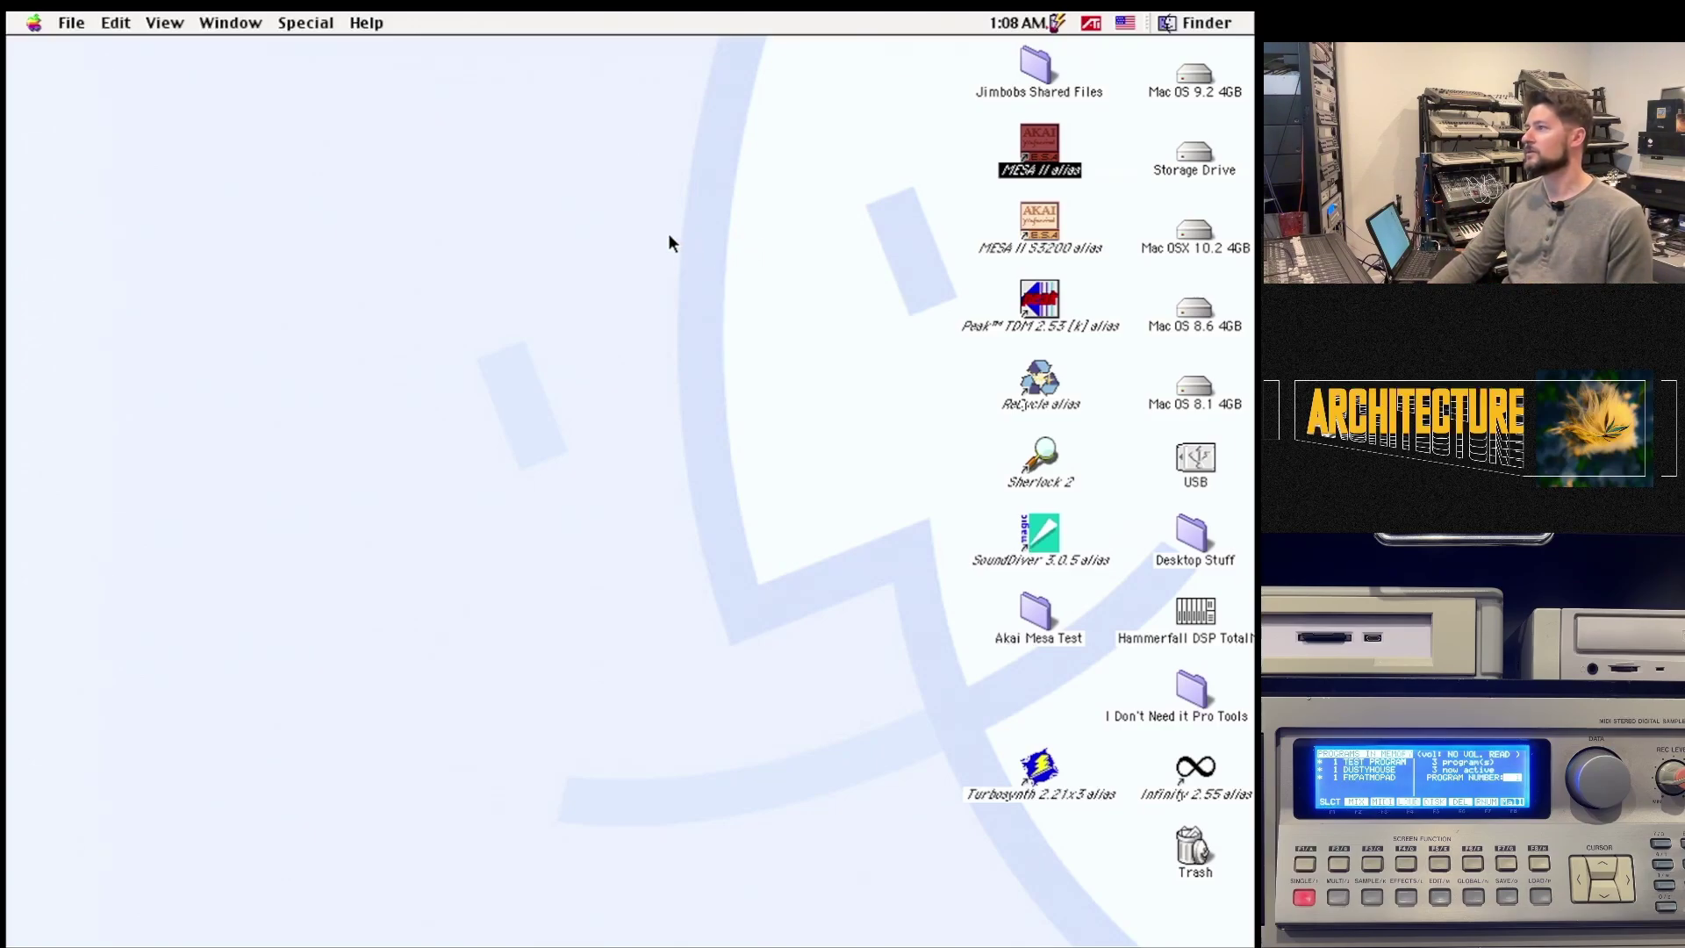
- Launch ReCycle, skip the sampler search, and open the amen14_175 loop
double_click(1045, 398)
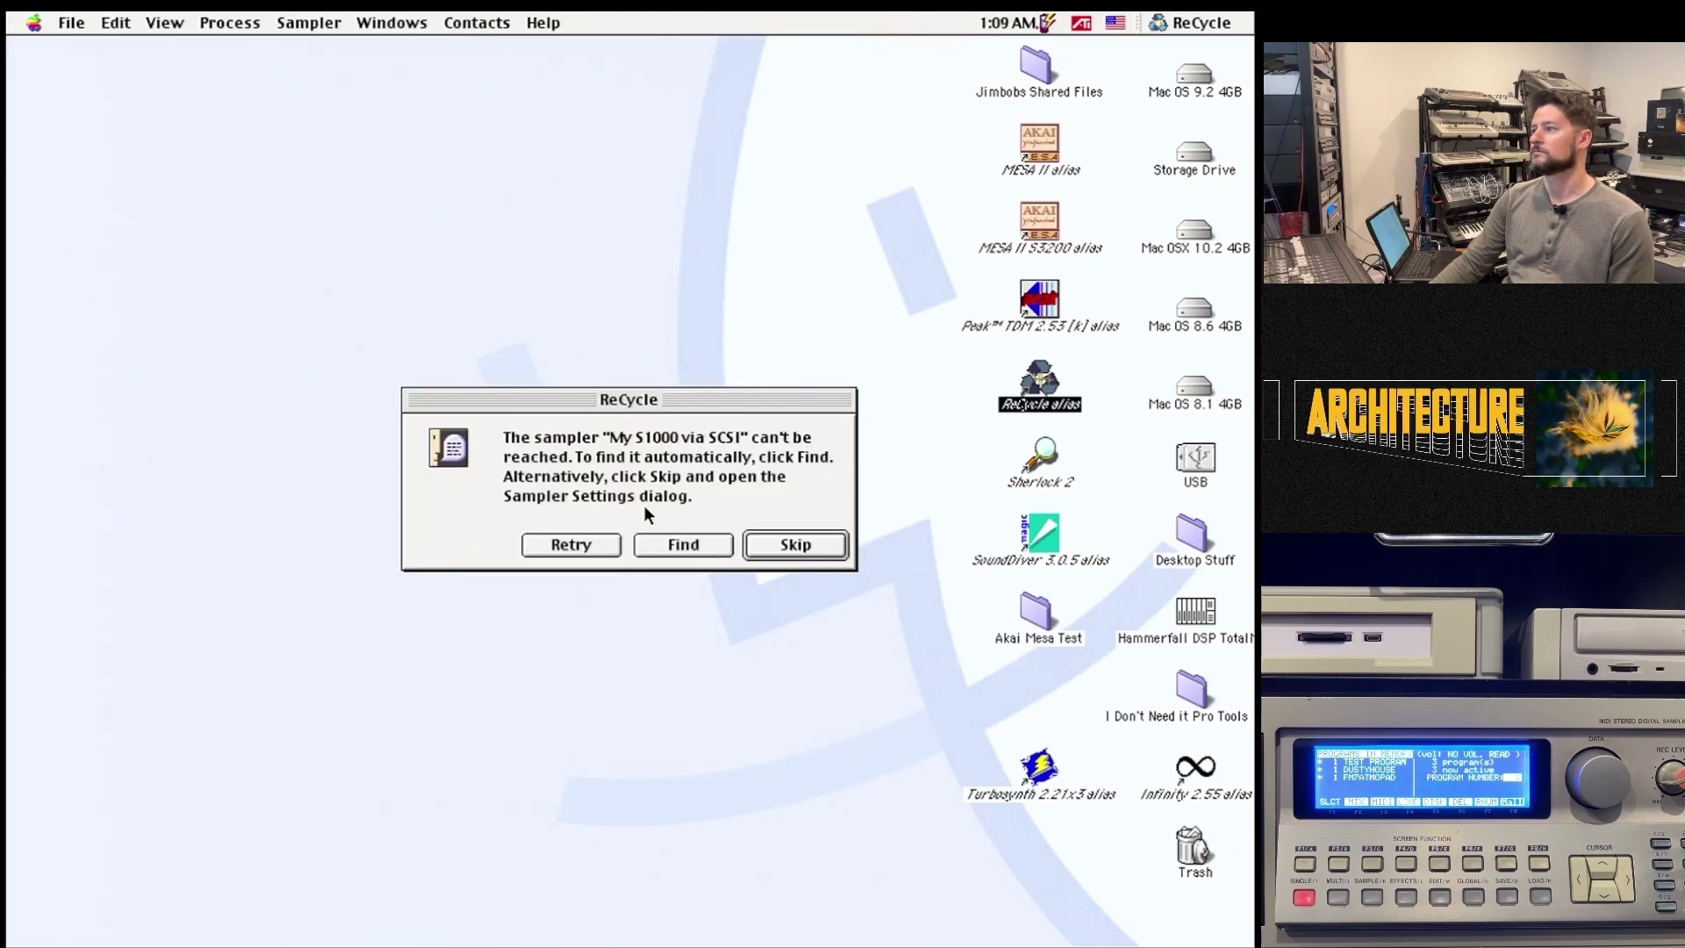
click(767, 543)
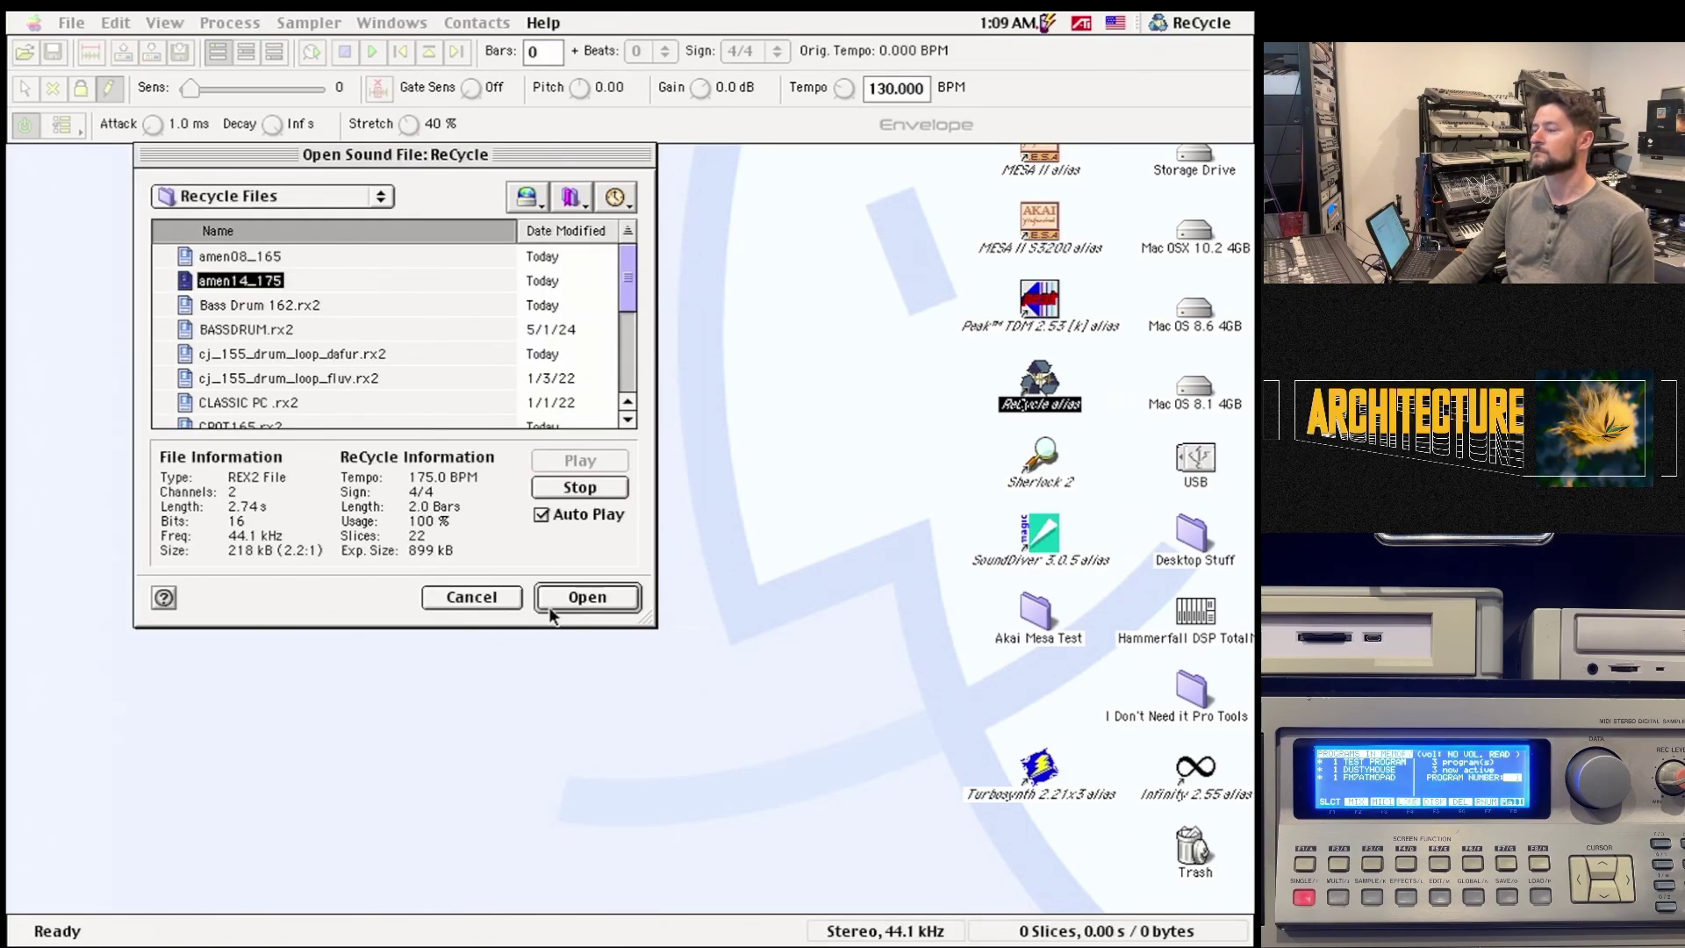
click(572, 600)
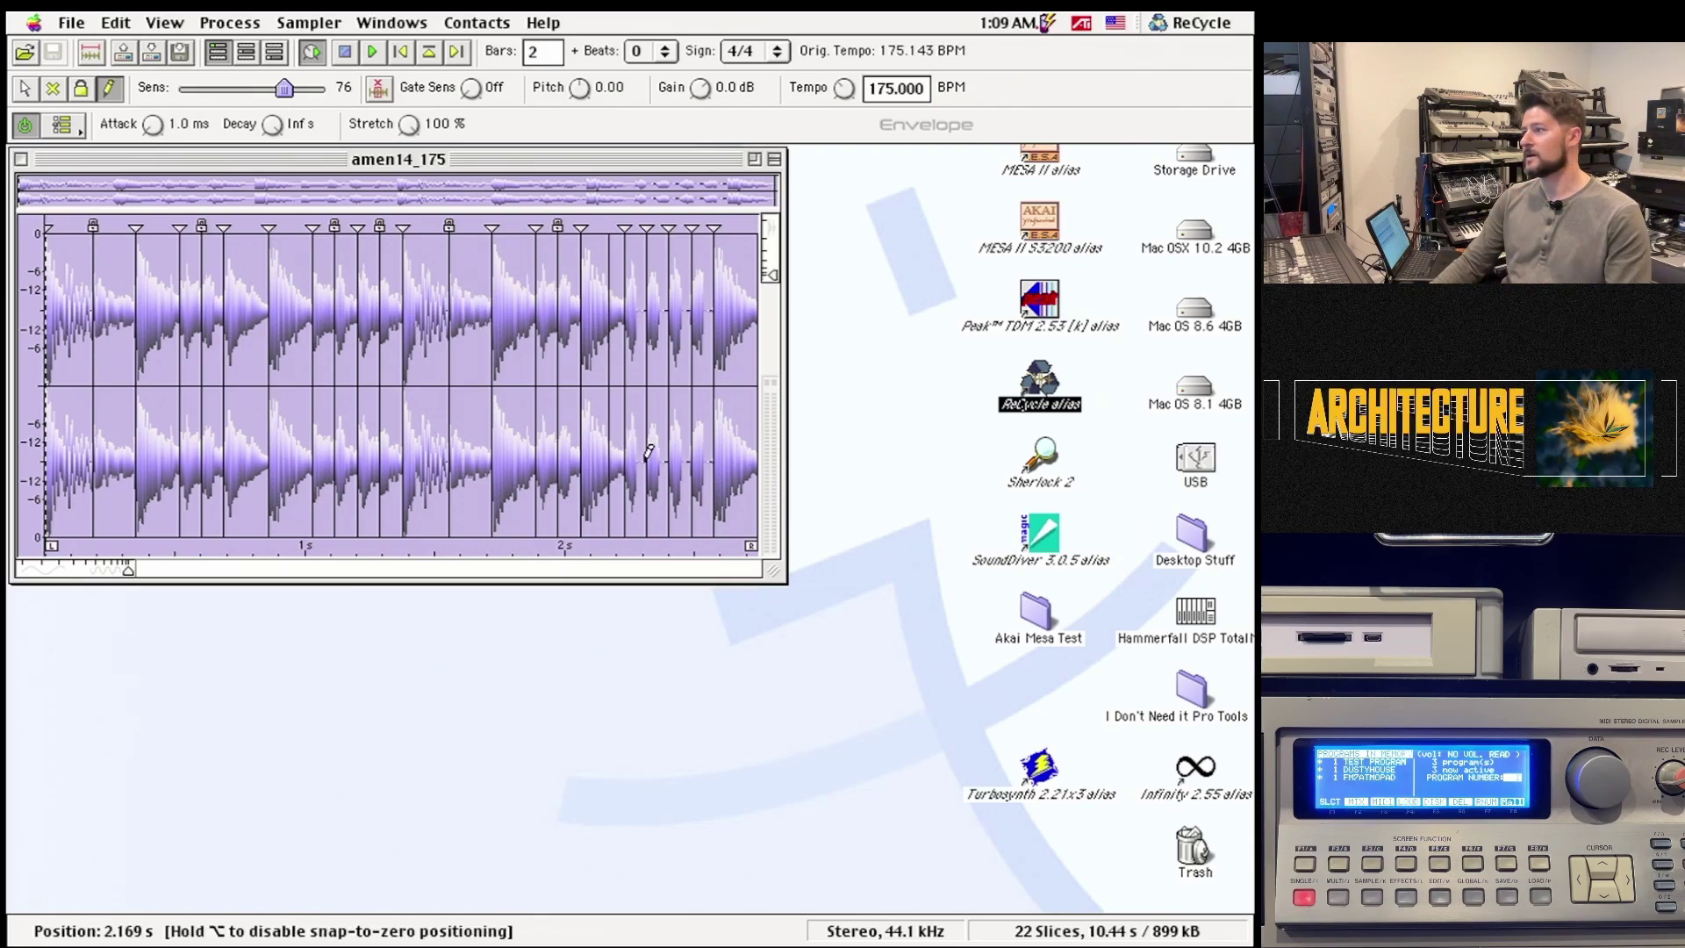
- Enlarge the amen14_175 window and review ReCycle's configured sampler list
drag(774, 570, 1117, 792)
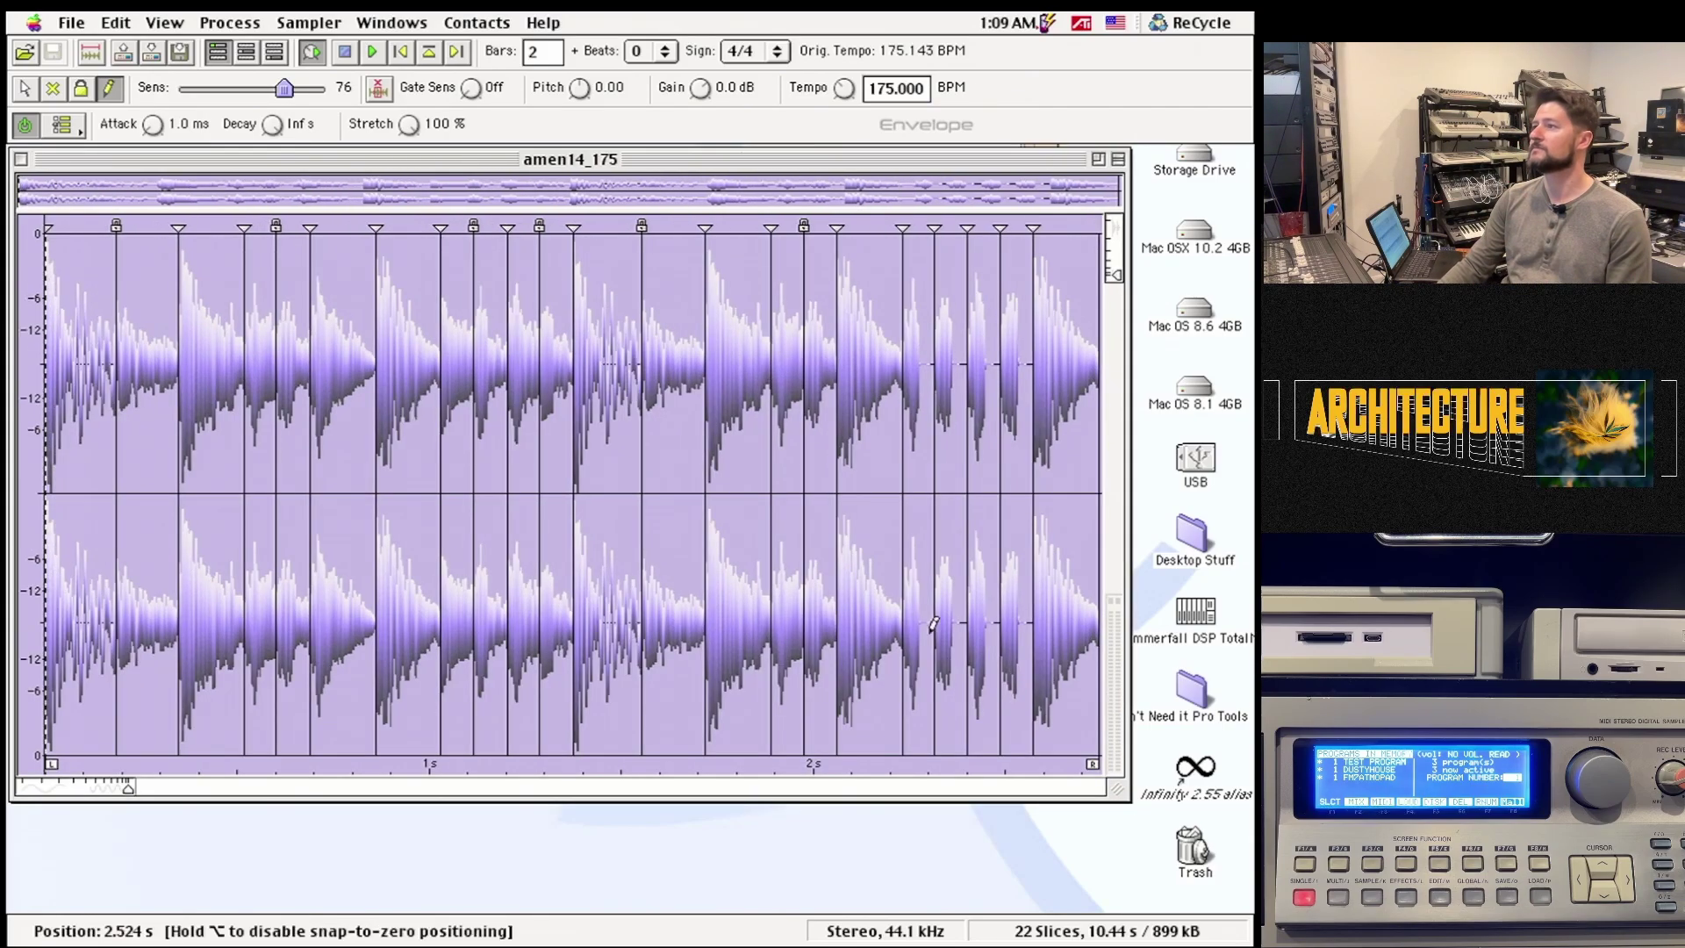
click(308, 22)
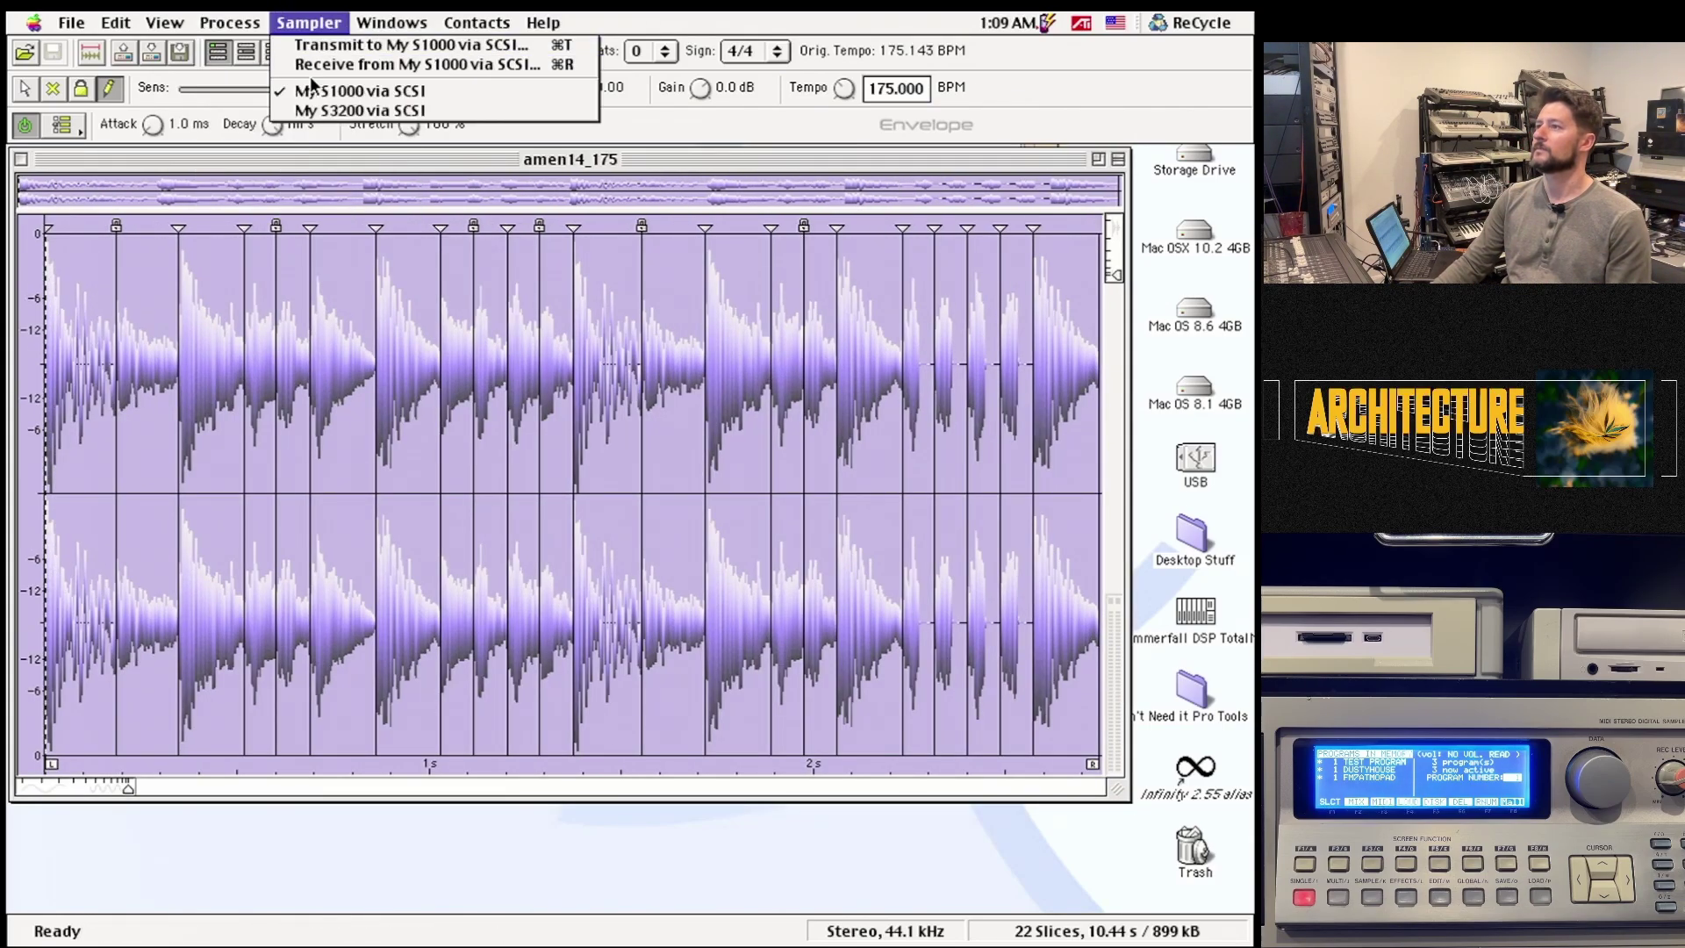
mouse_move(216, 31)
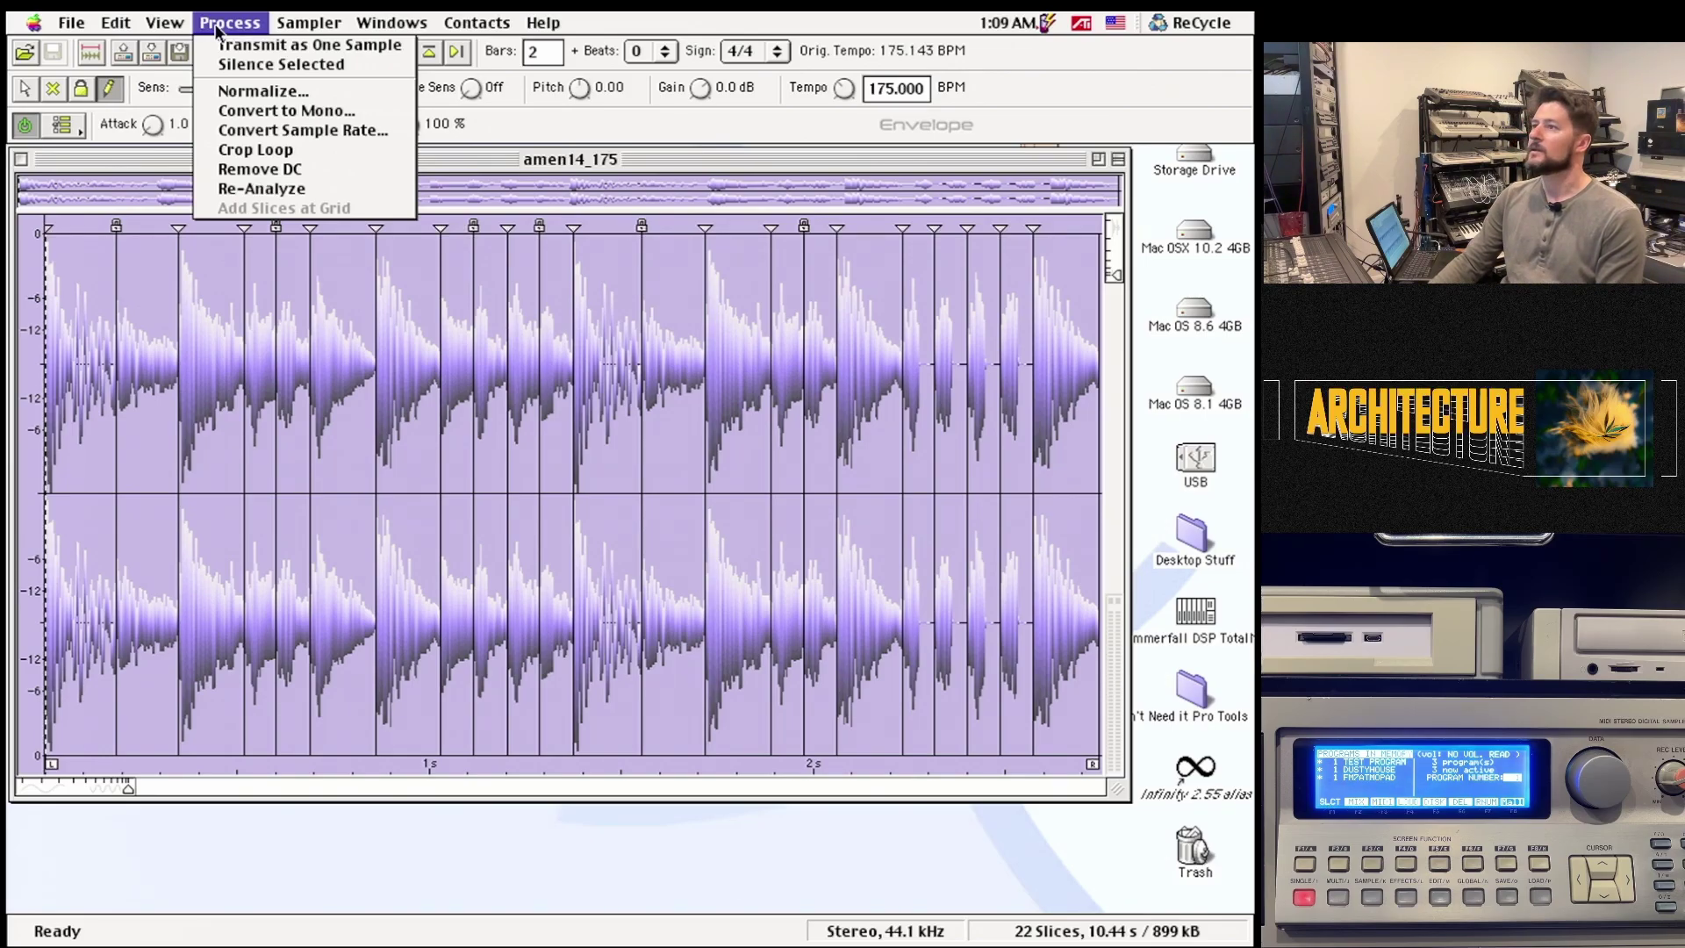
mouse_move(127, 29)
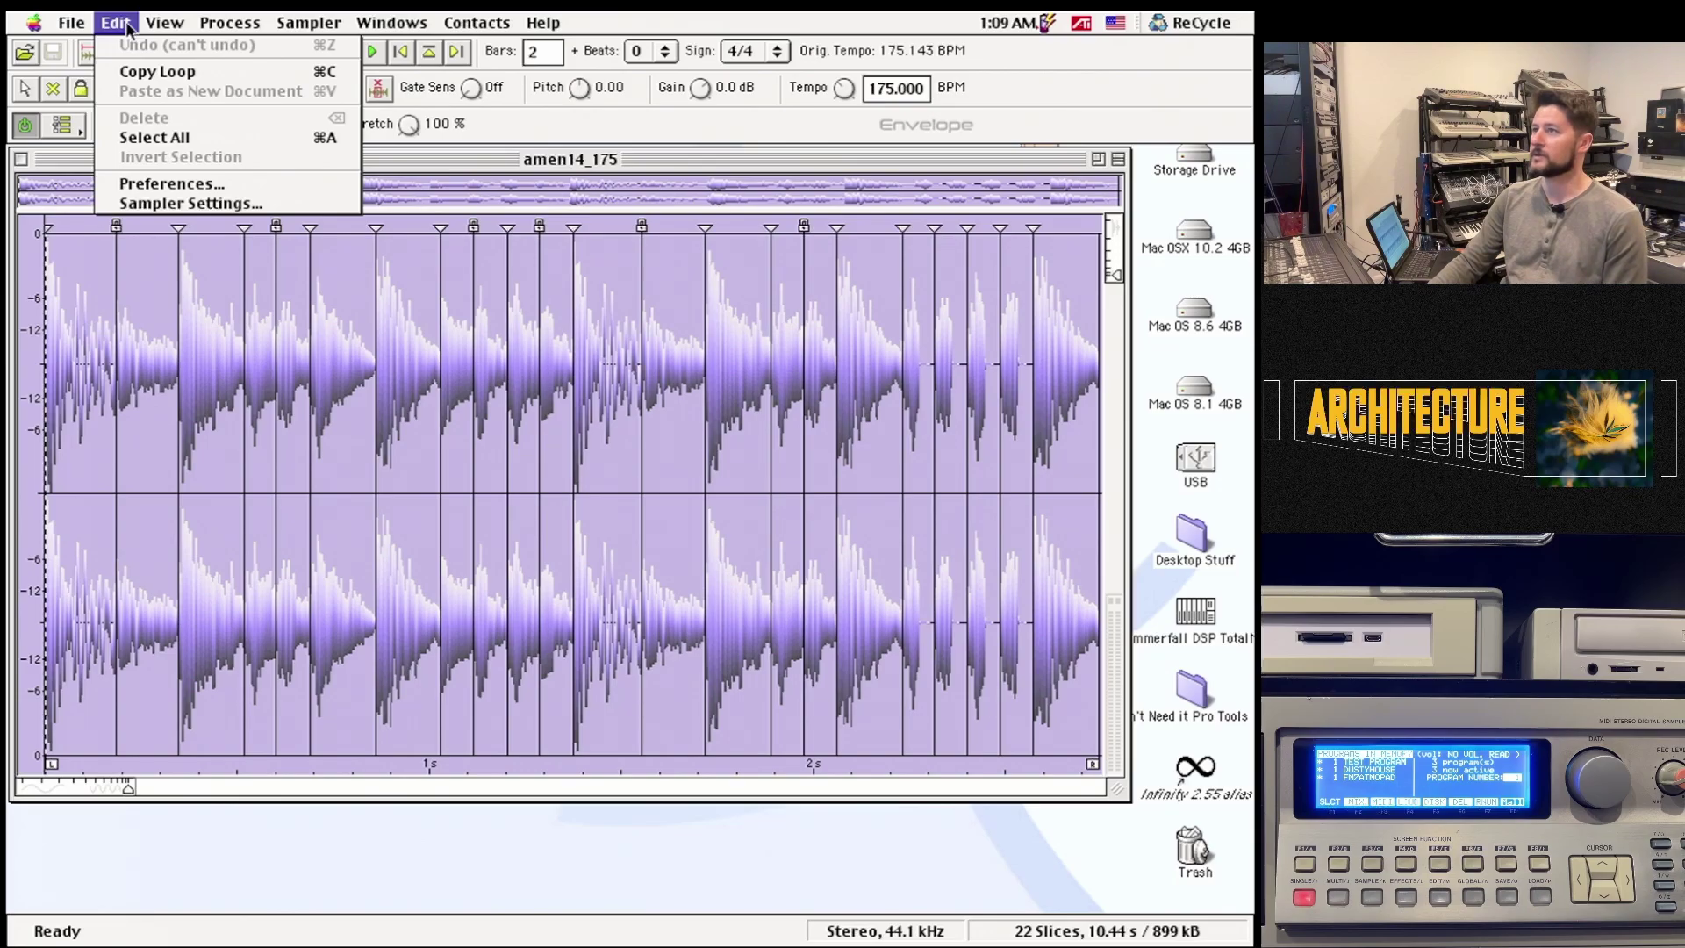
click(160, 203)
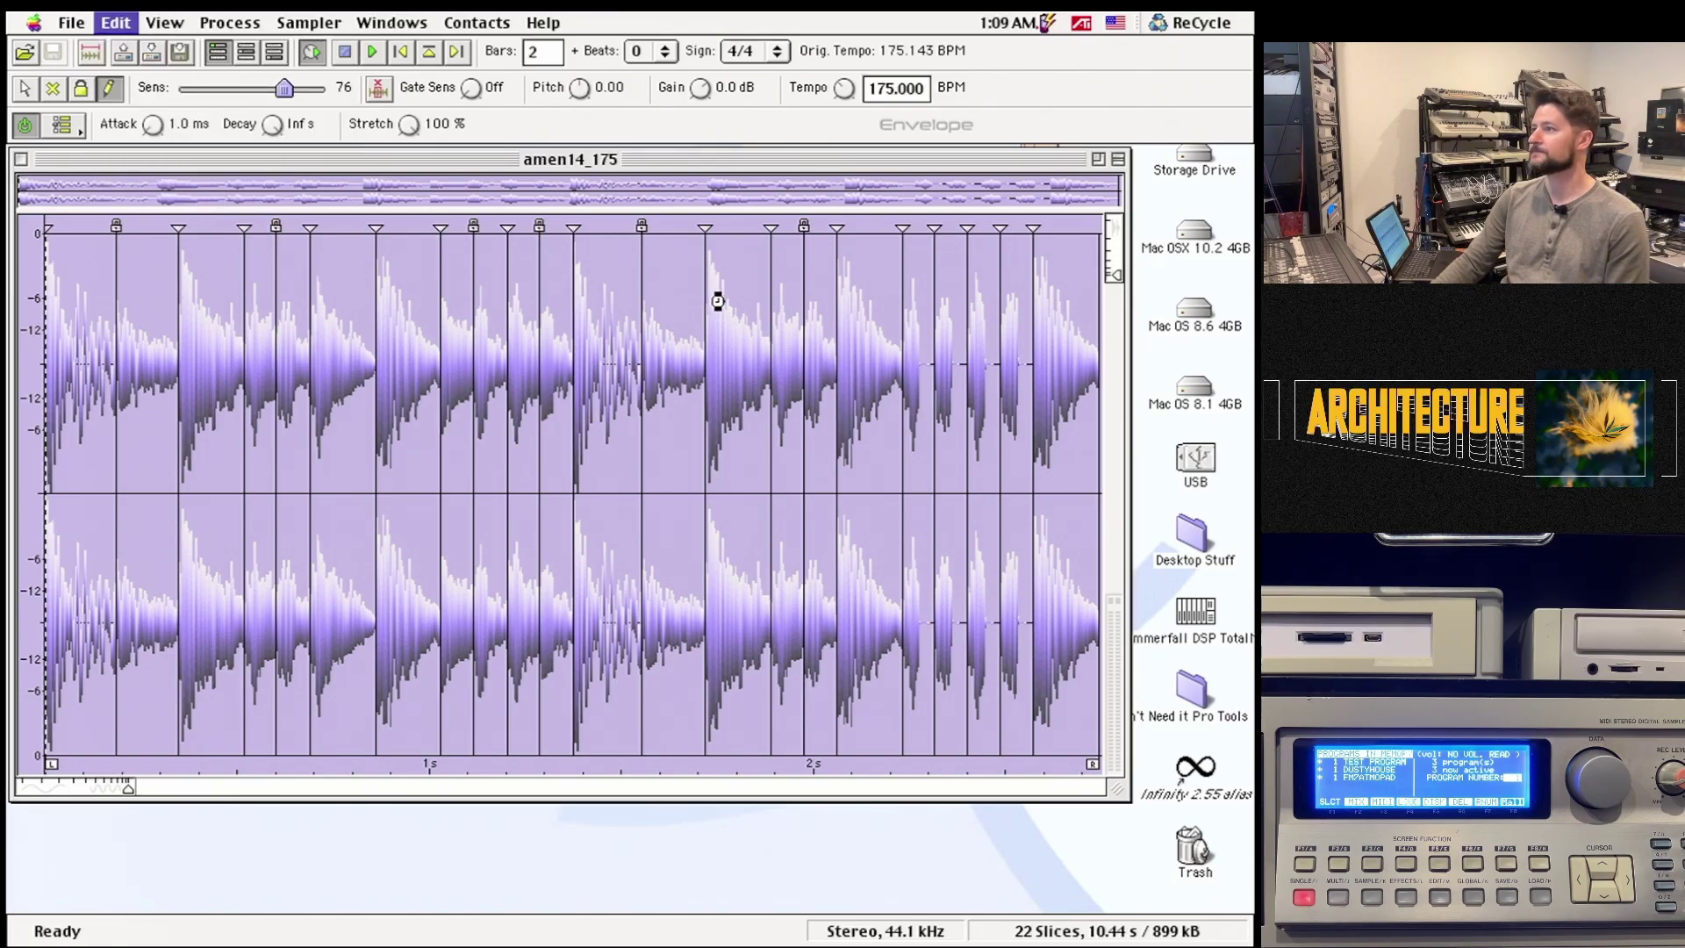
click(540, 349)
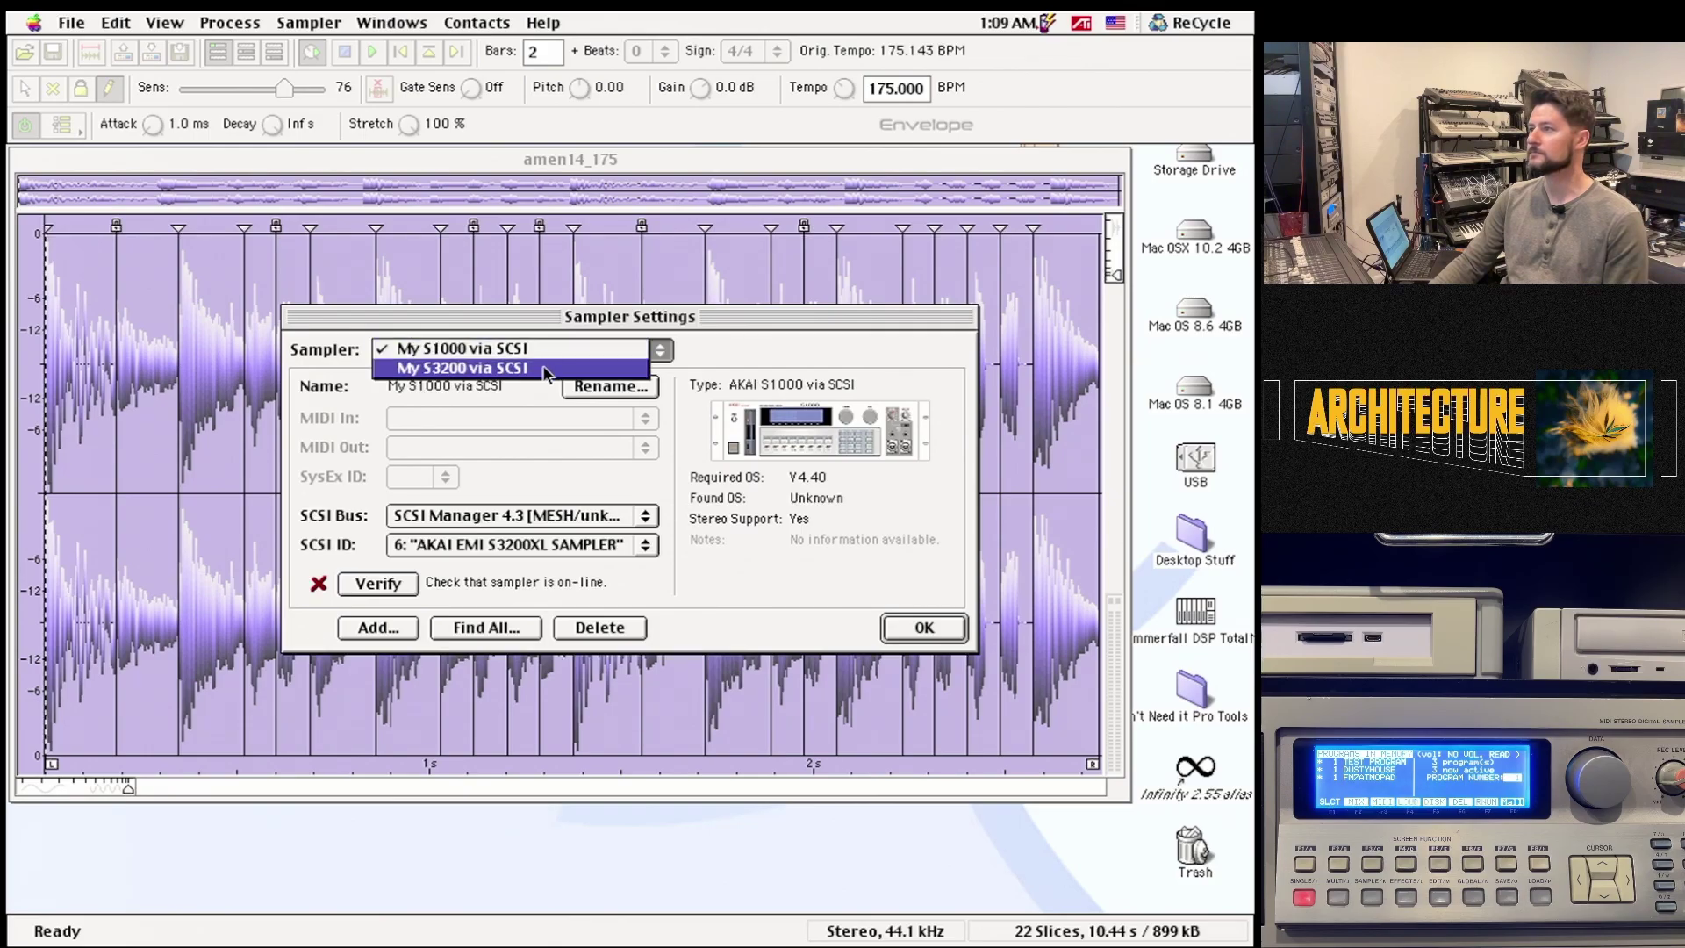
click(638, 492)
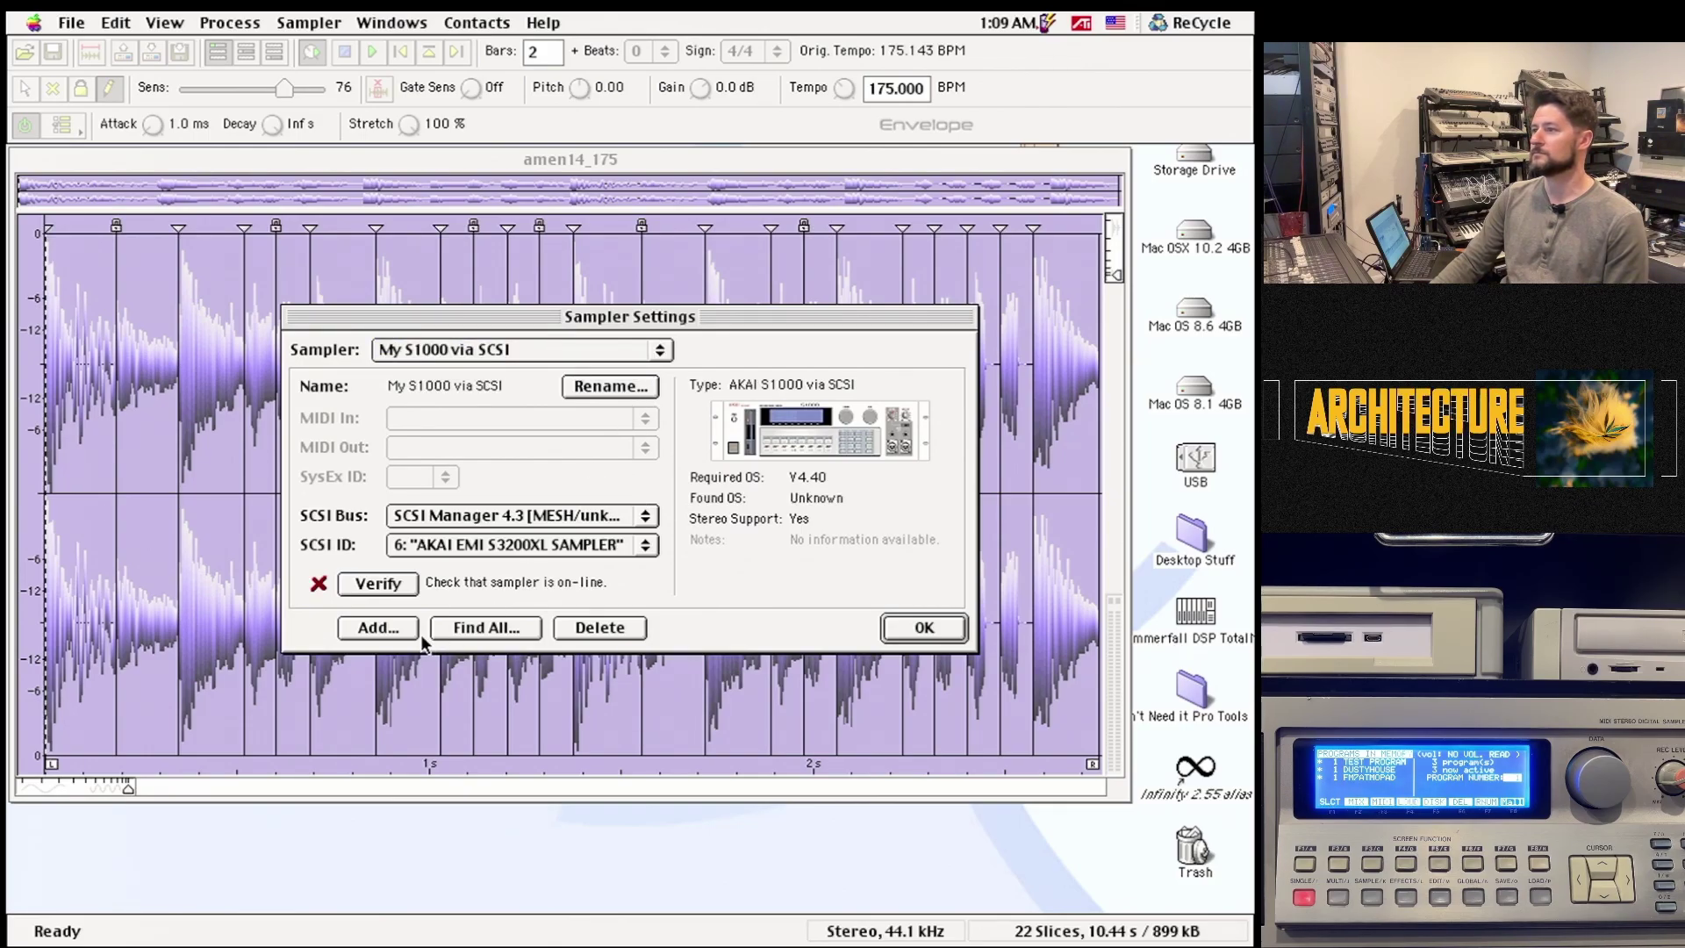
- Add an AKAI S3200XL via SCSI sampler, locate it on the bus, and confirm
click(378, 627)
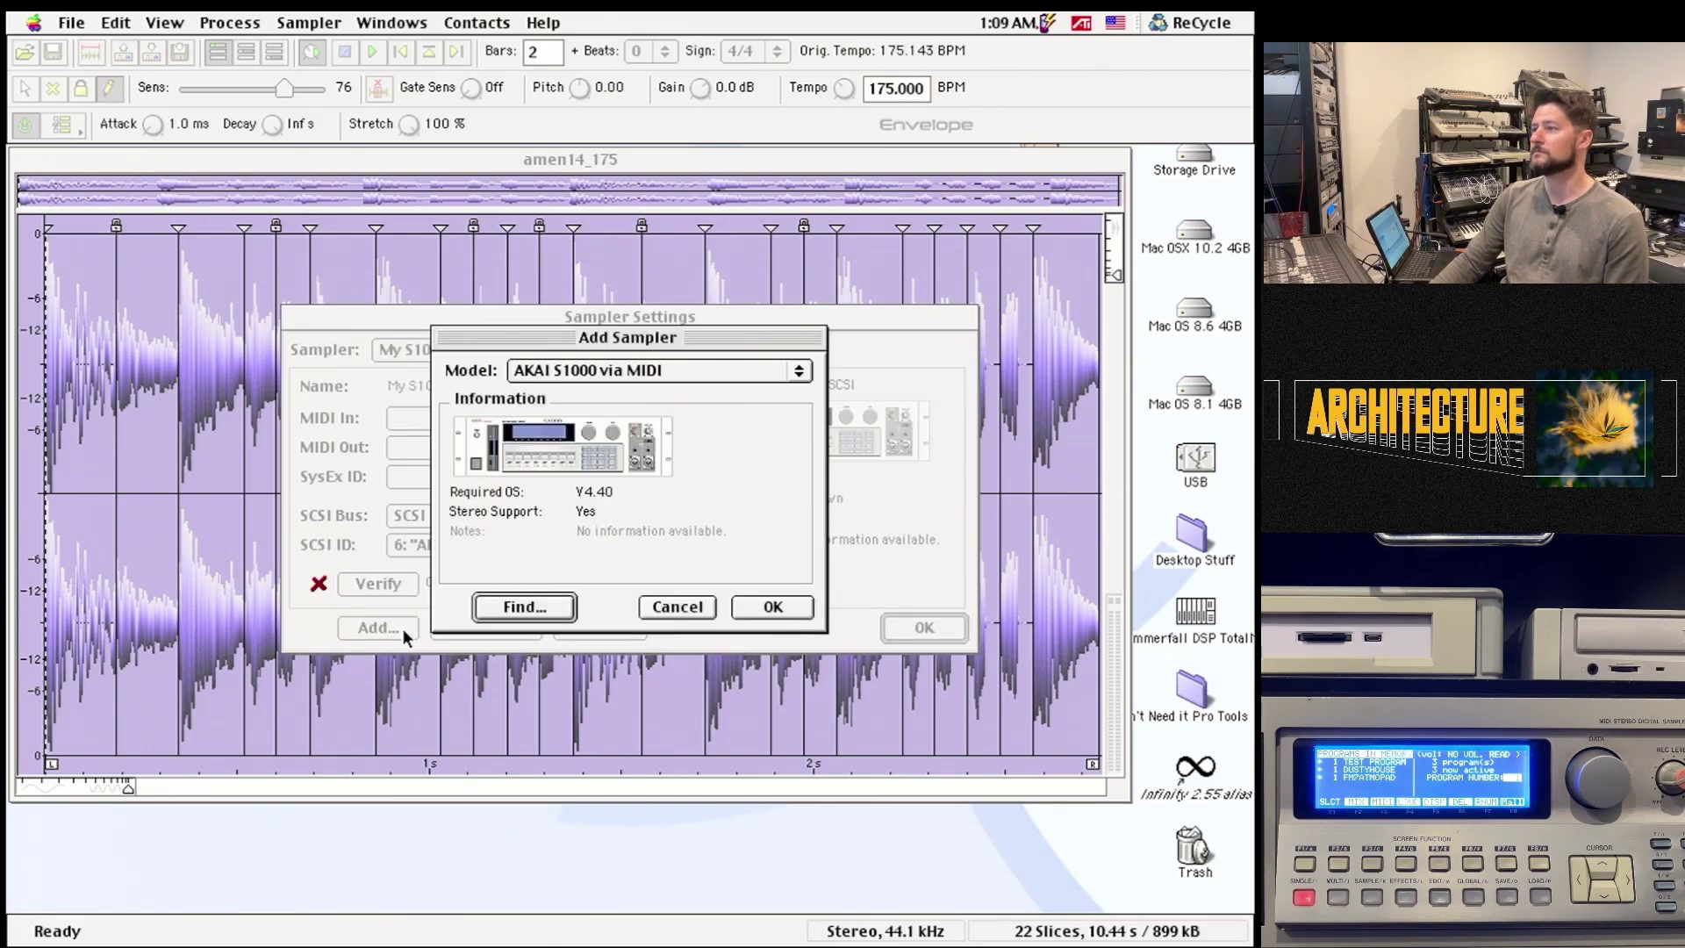
click(726, 367)
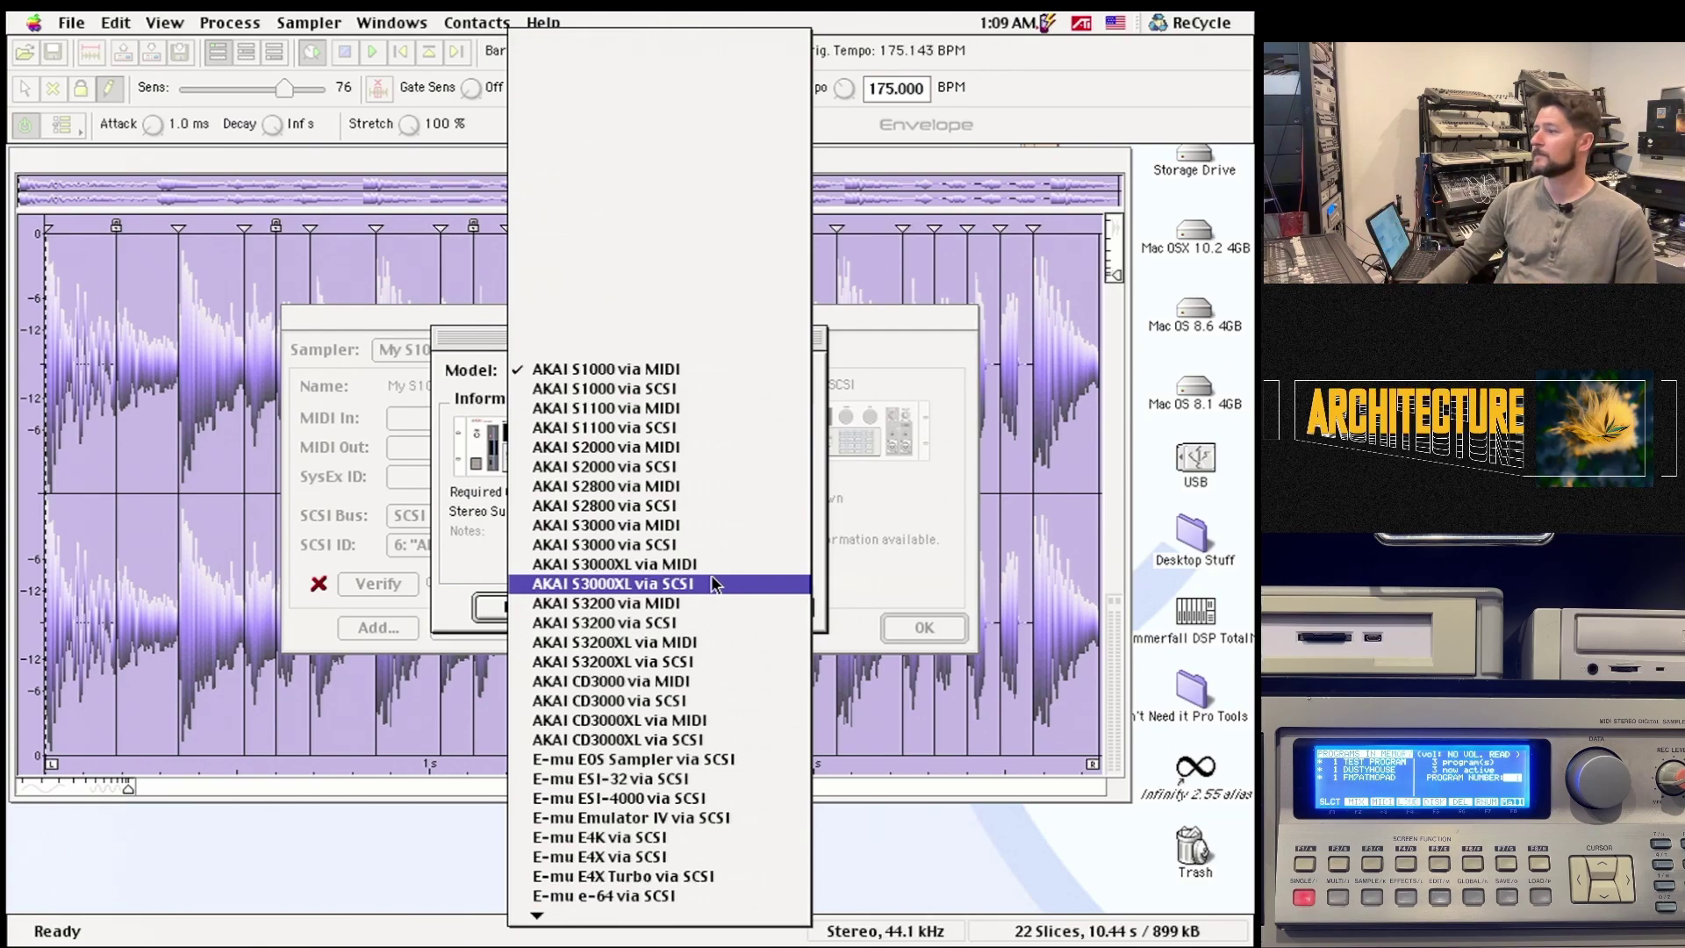
click(681, 671)
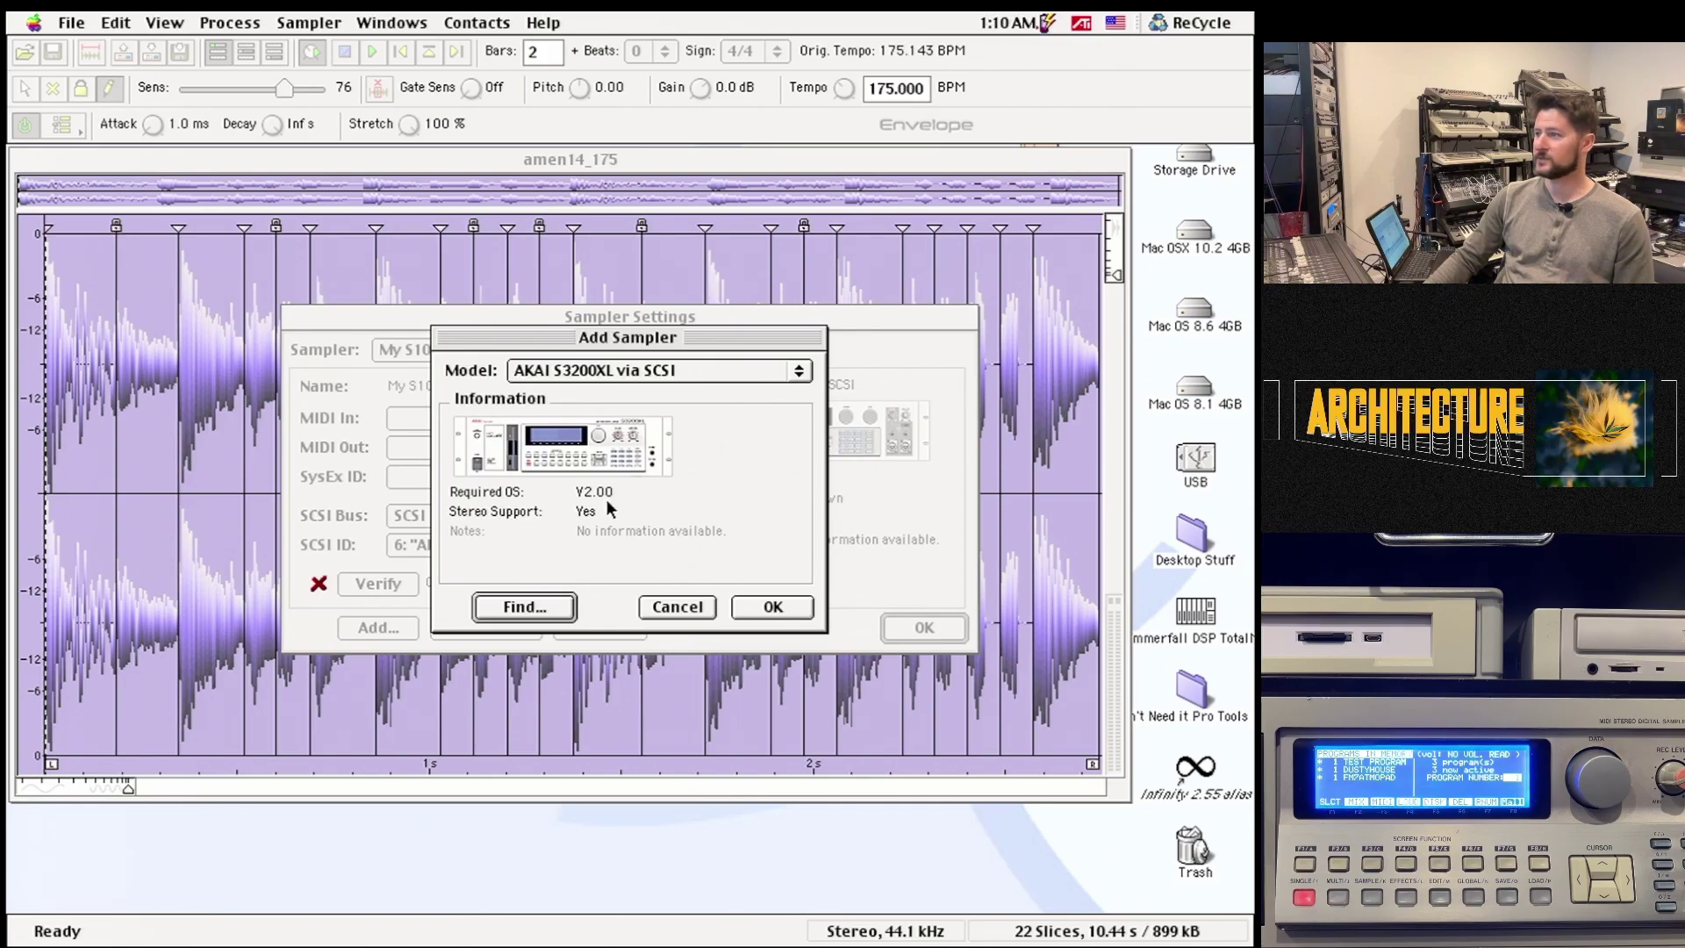
click(524, 607)
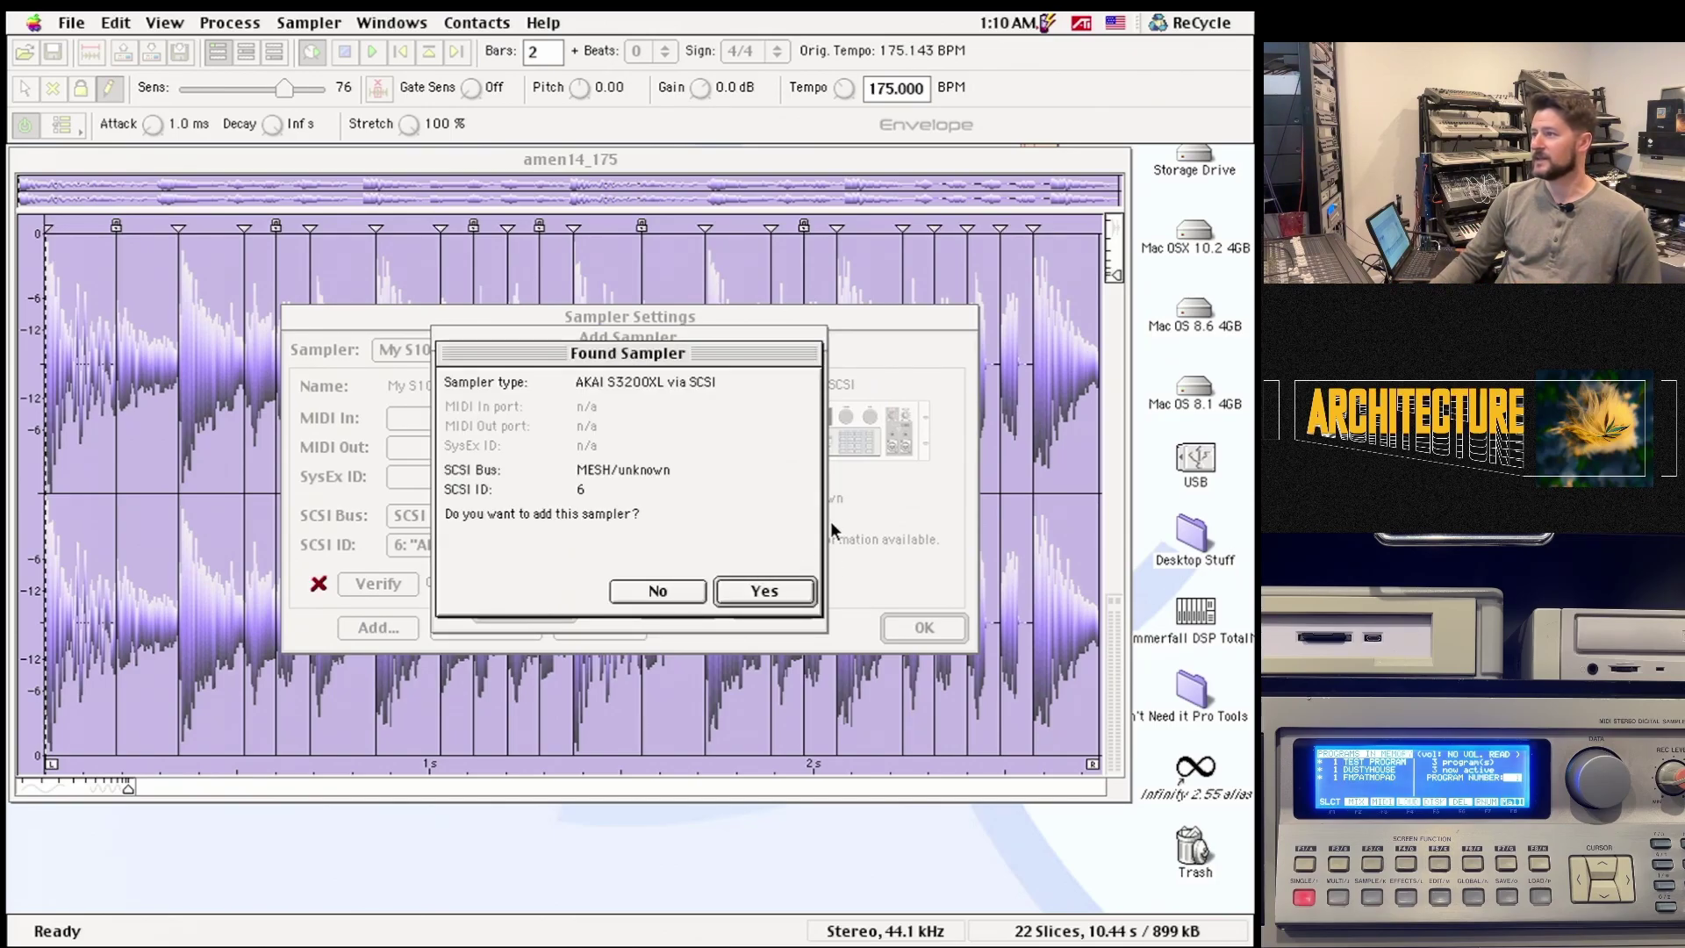
click(795, 583)
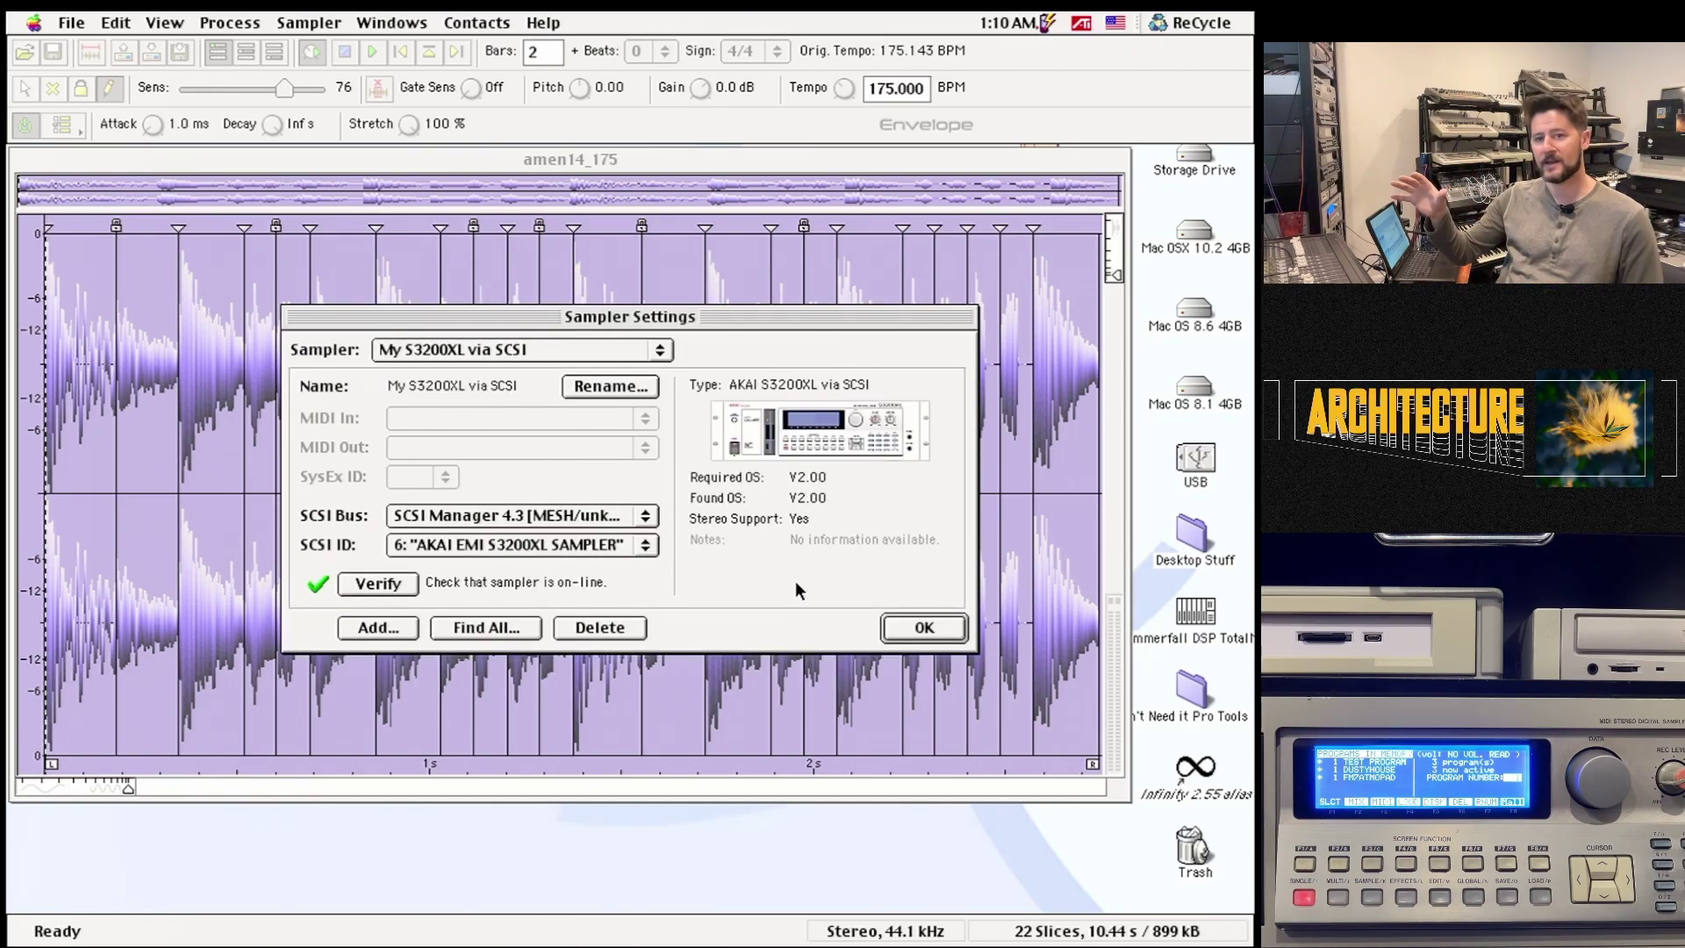
click(932, 626)
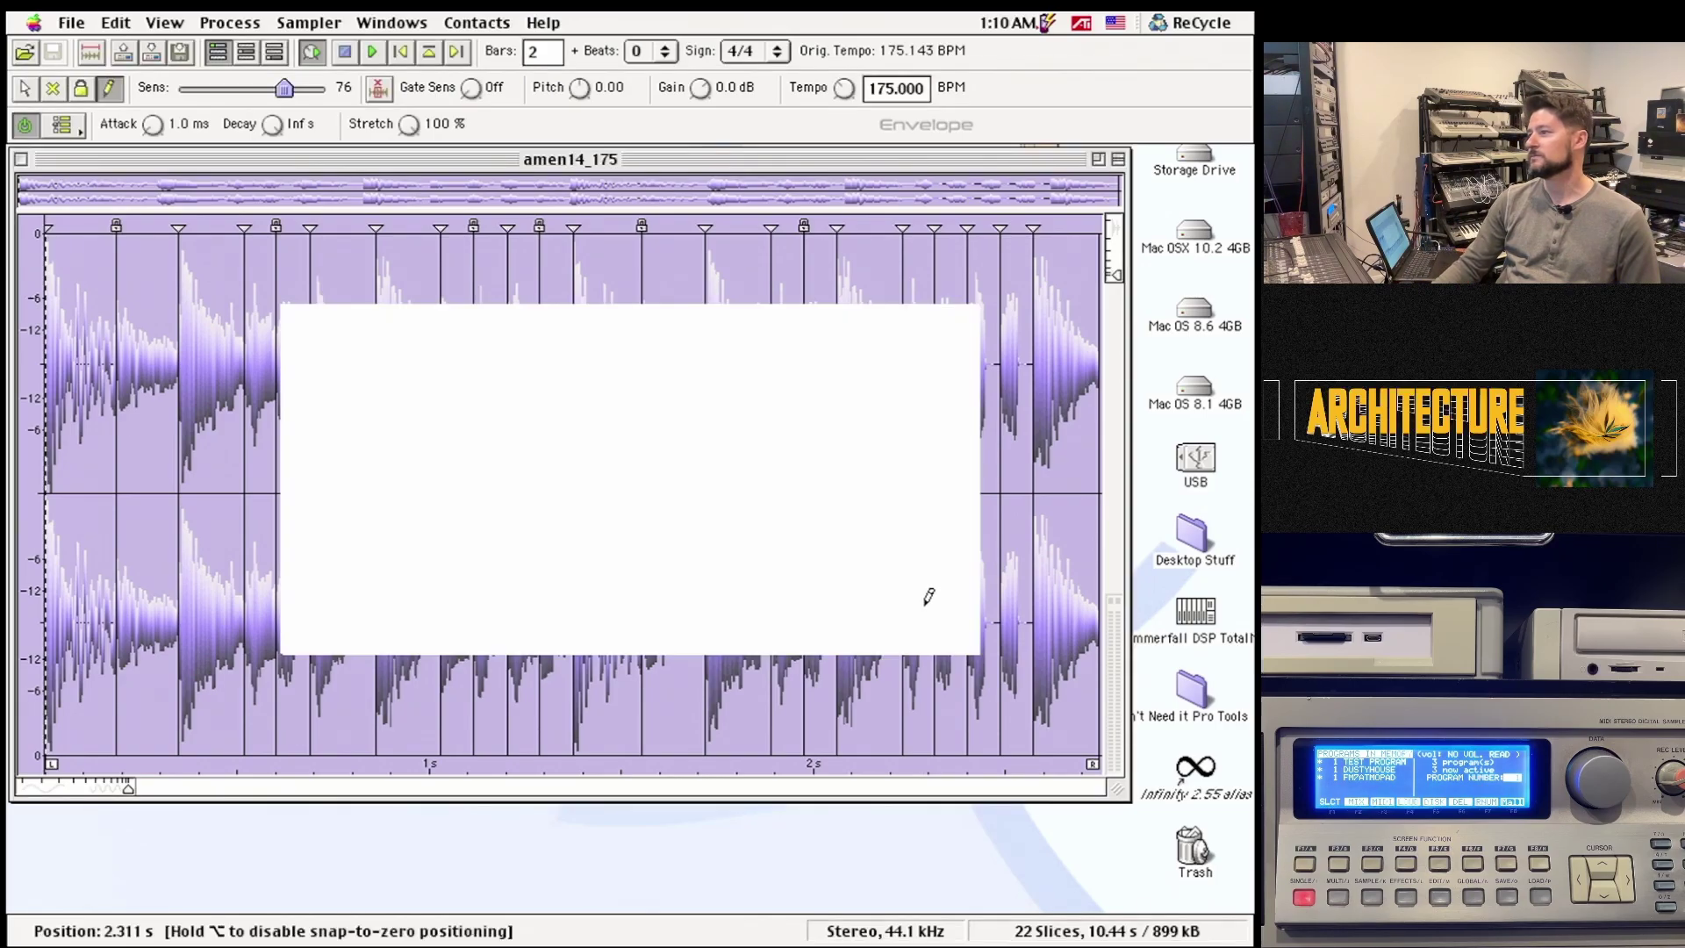
- Transmit the loop to the S3200XL using the Default template, with a matching MIDI file
click(306, 24)
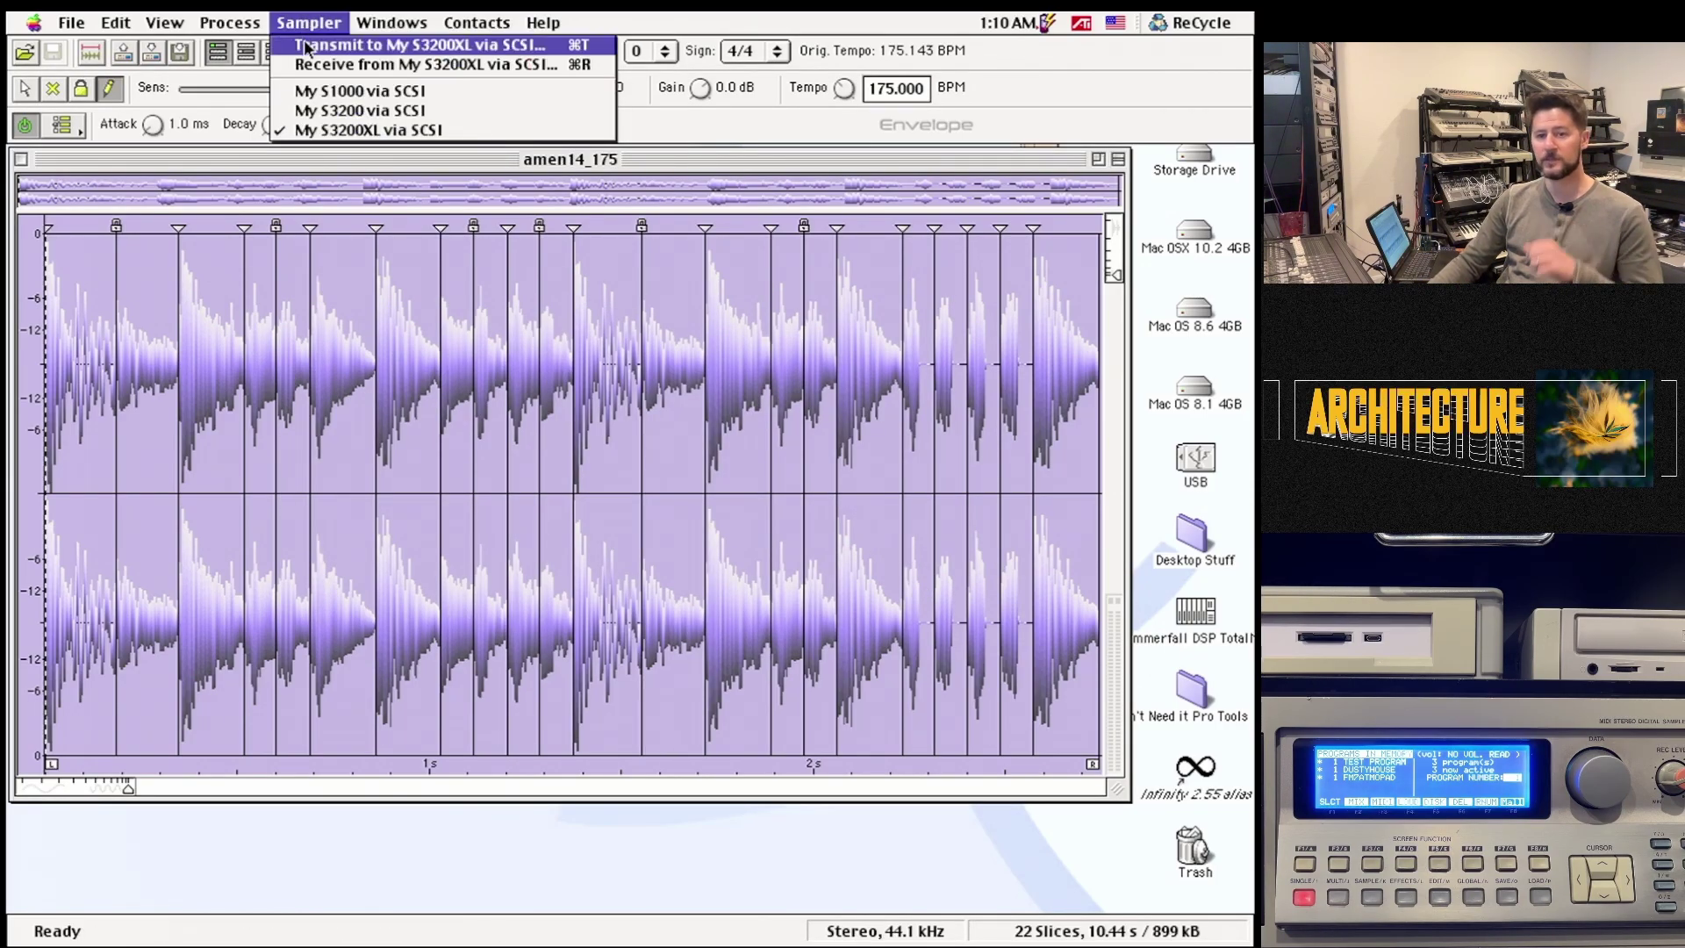
click(306, 46)
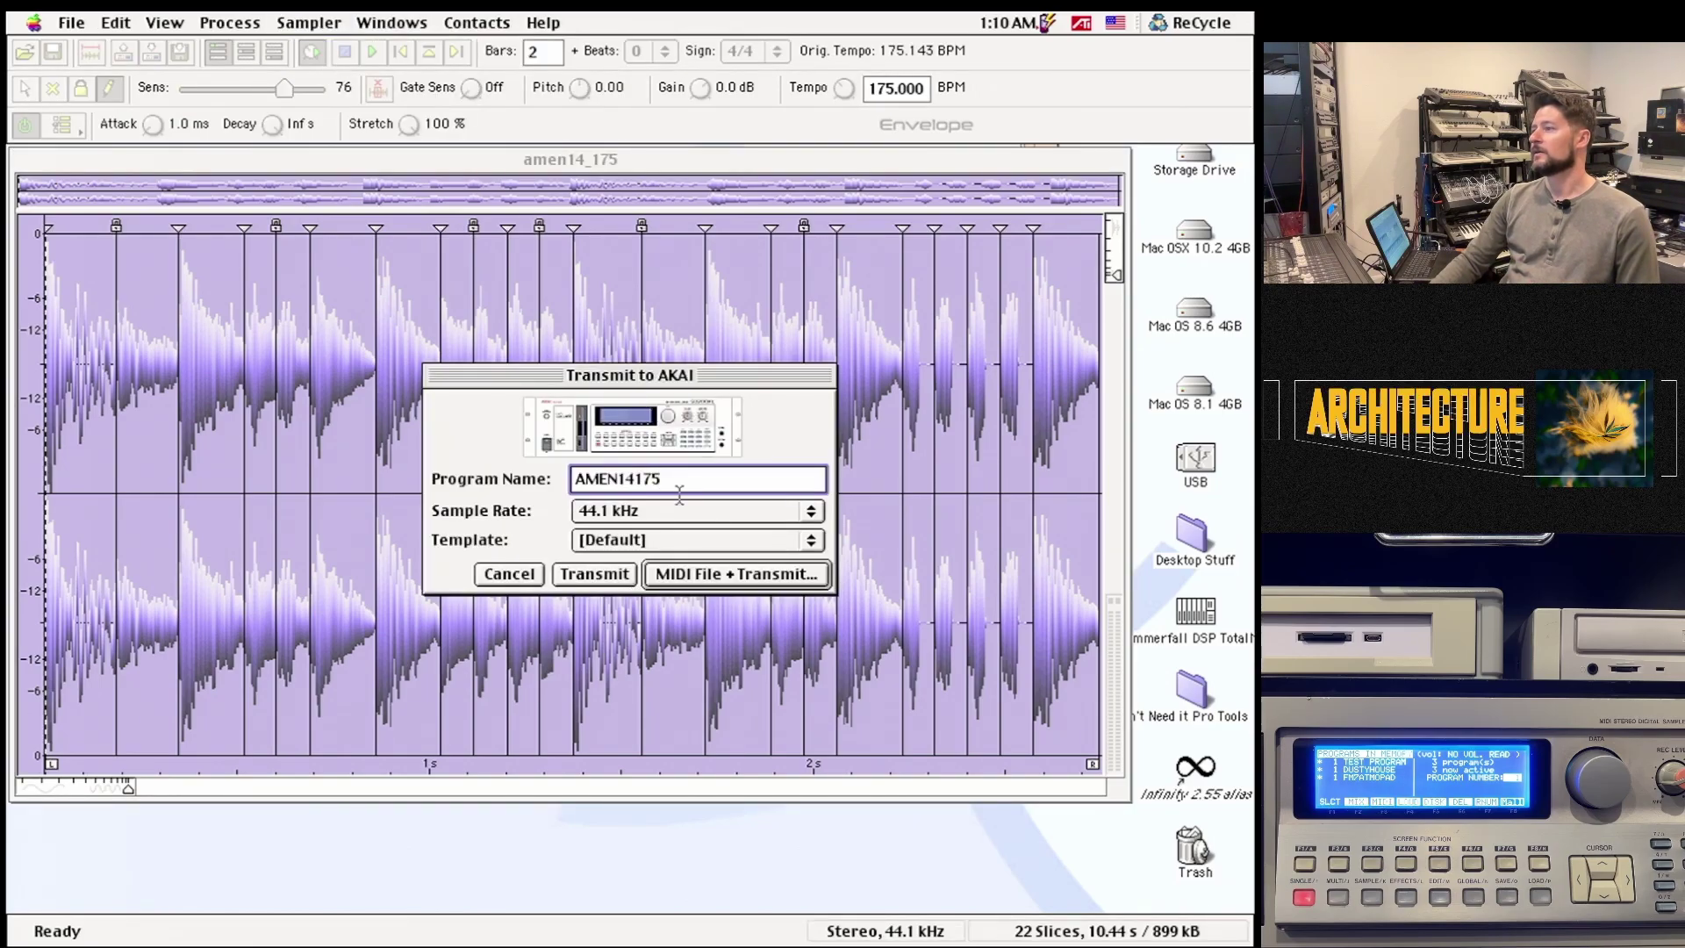
key(super+a)
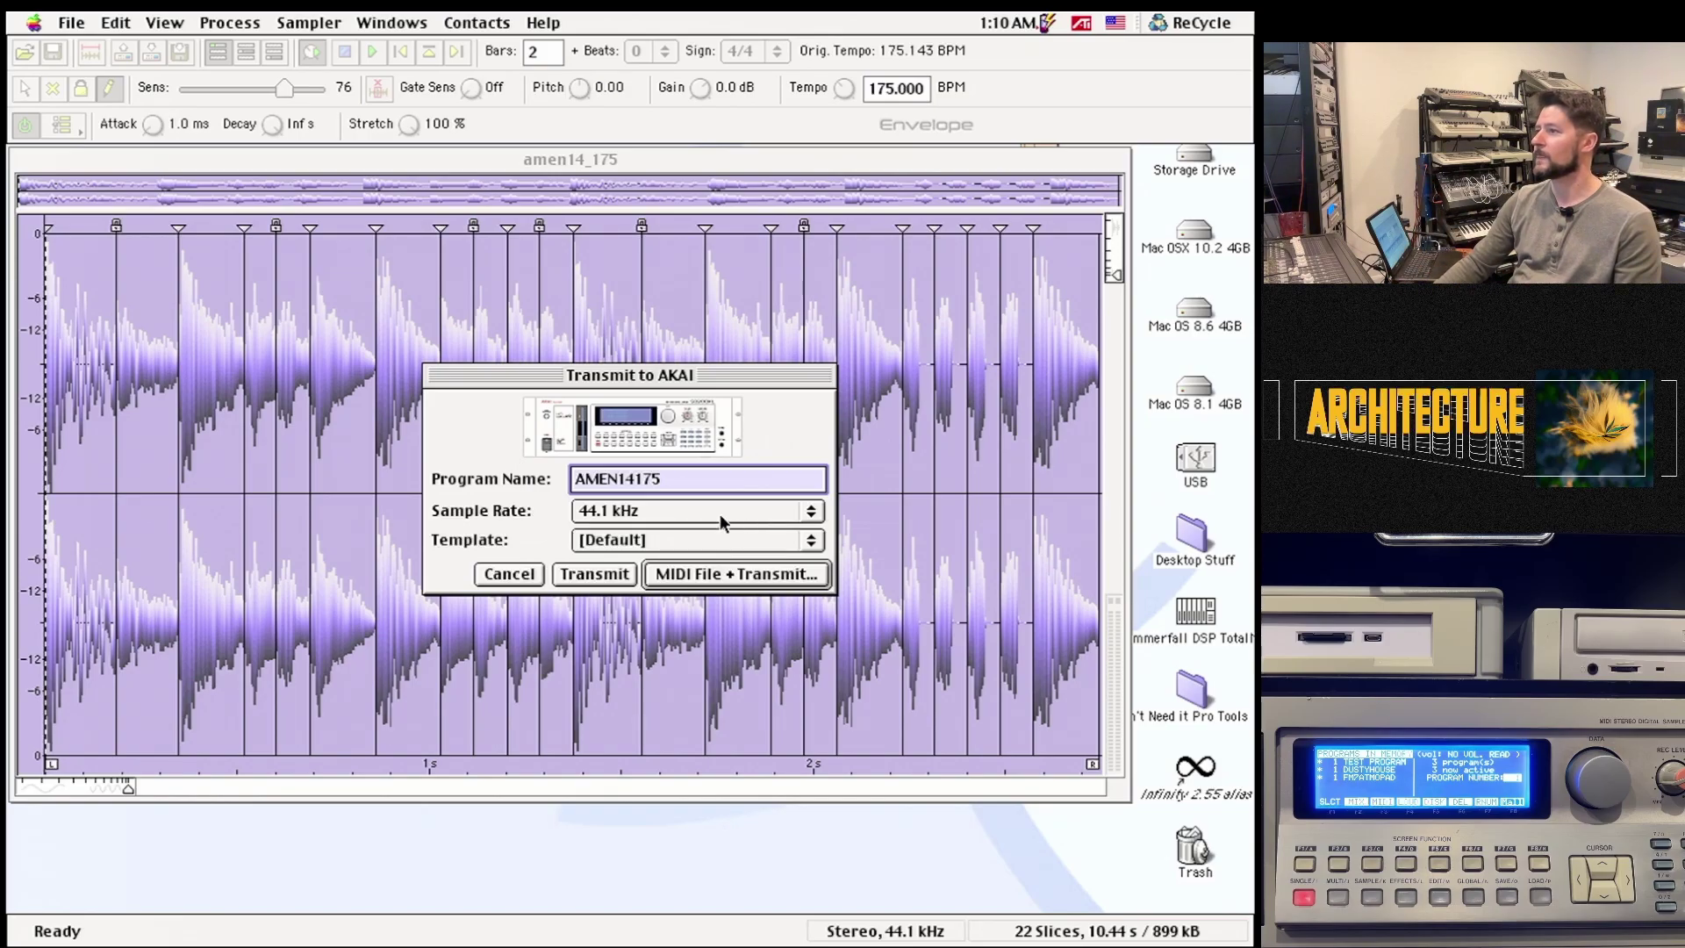
click(647, 539)
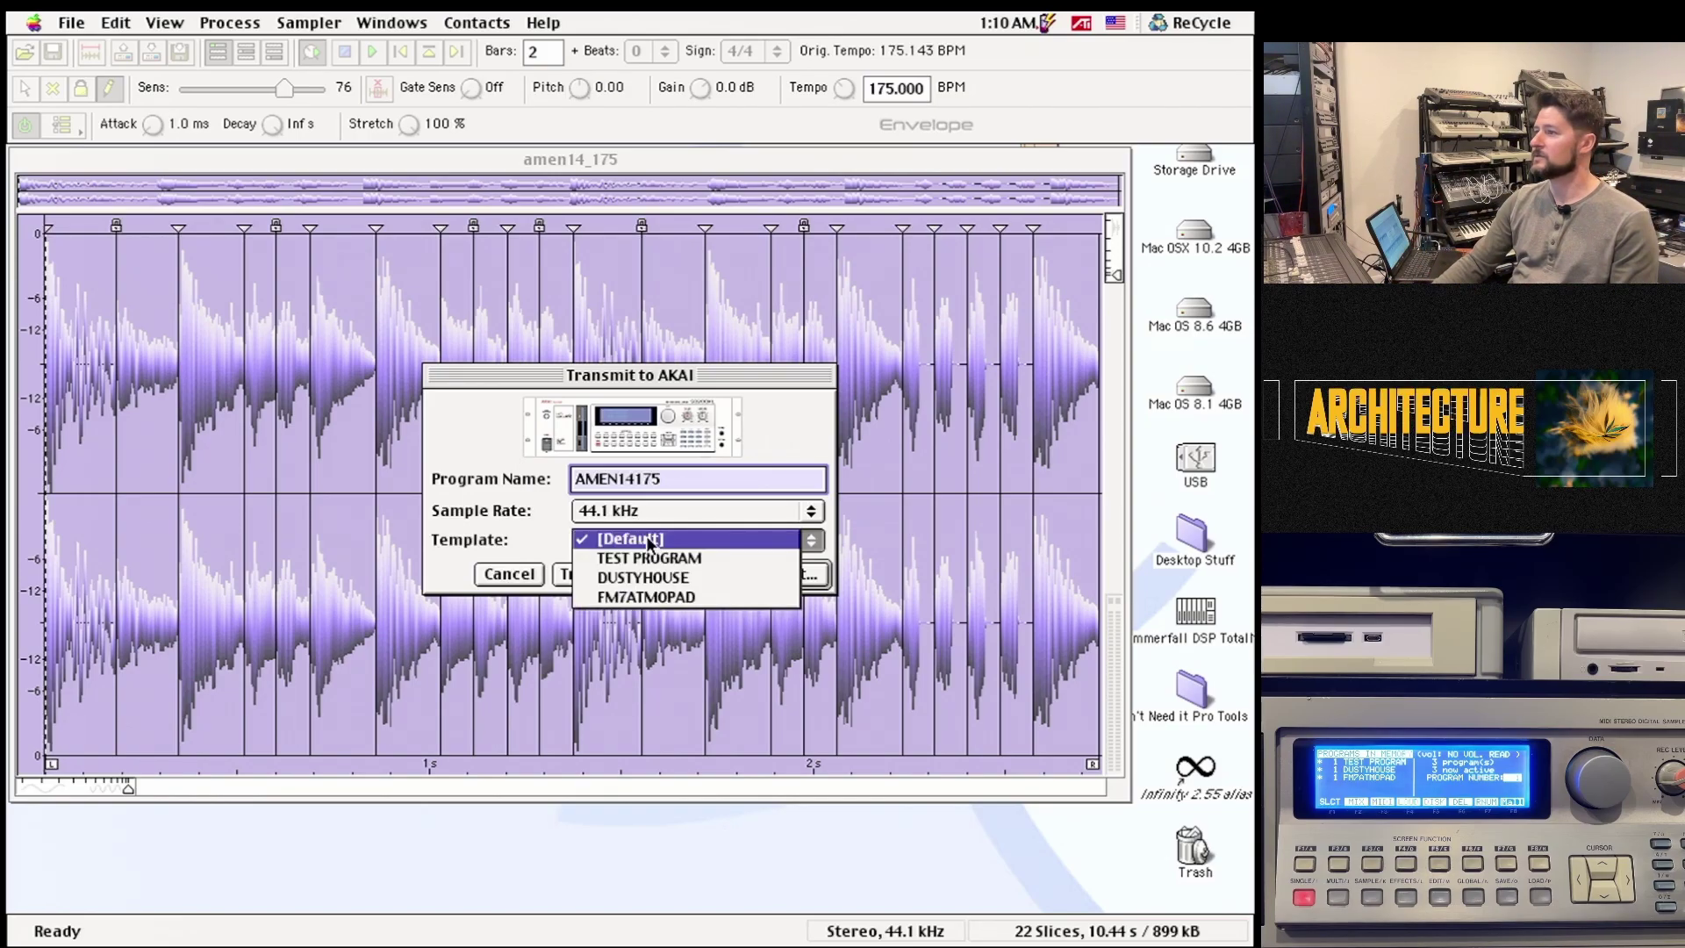
click(516, 527)
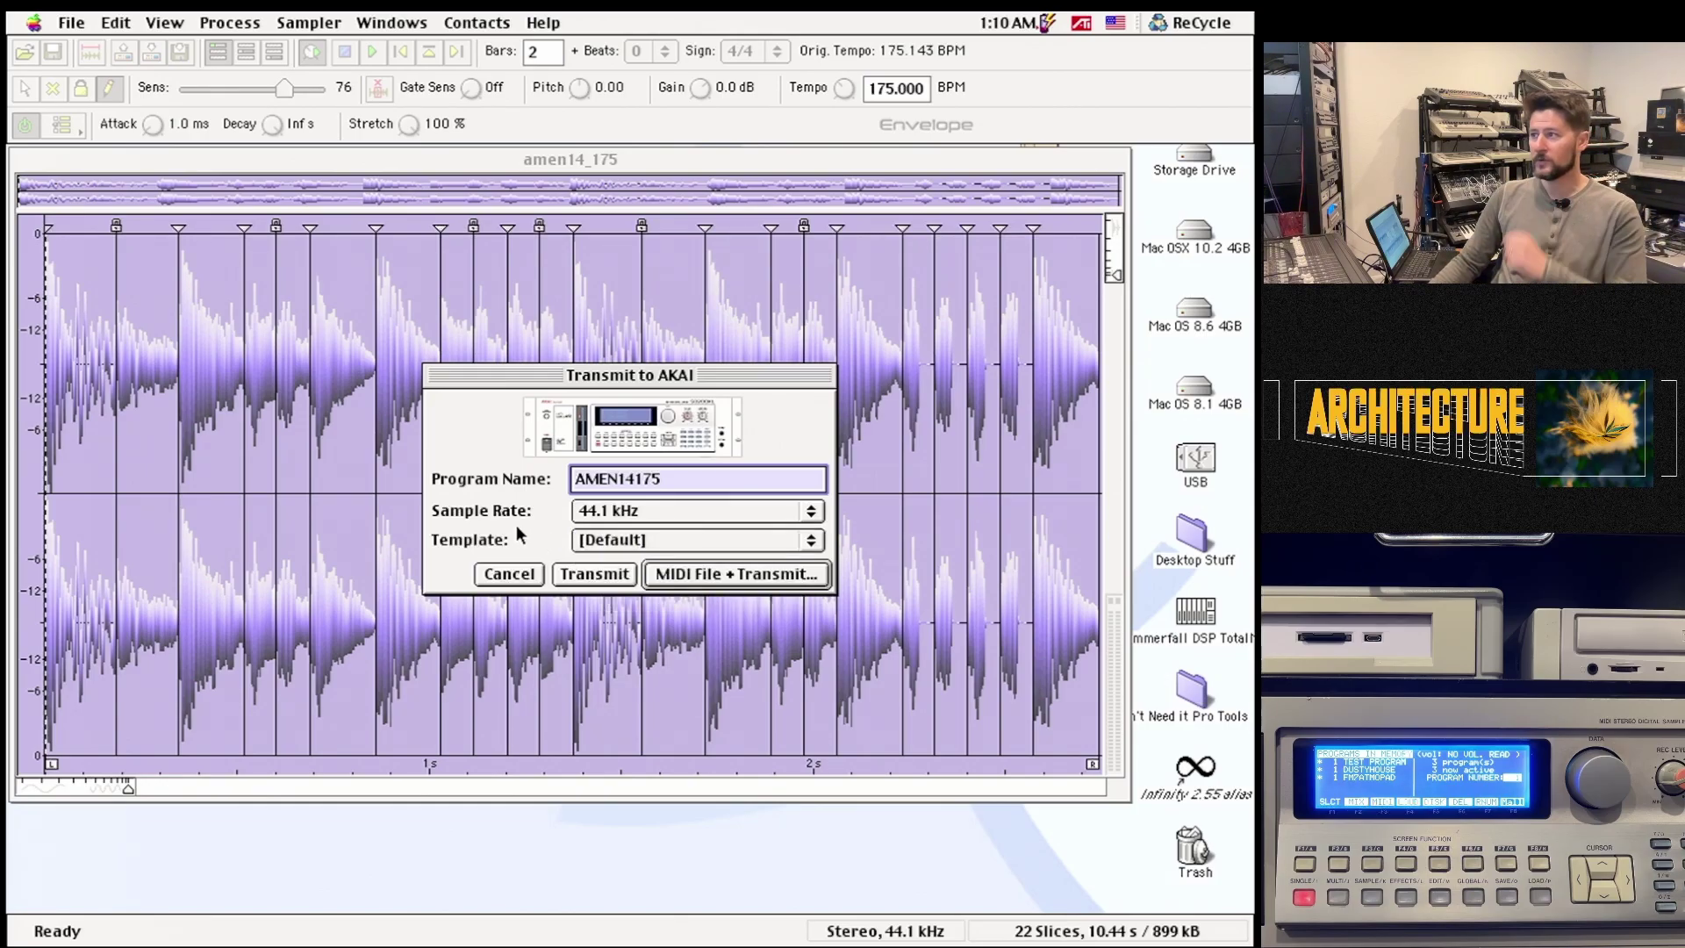
click(705, 575)
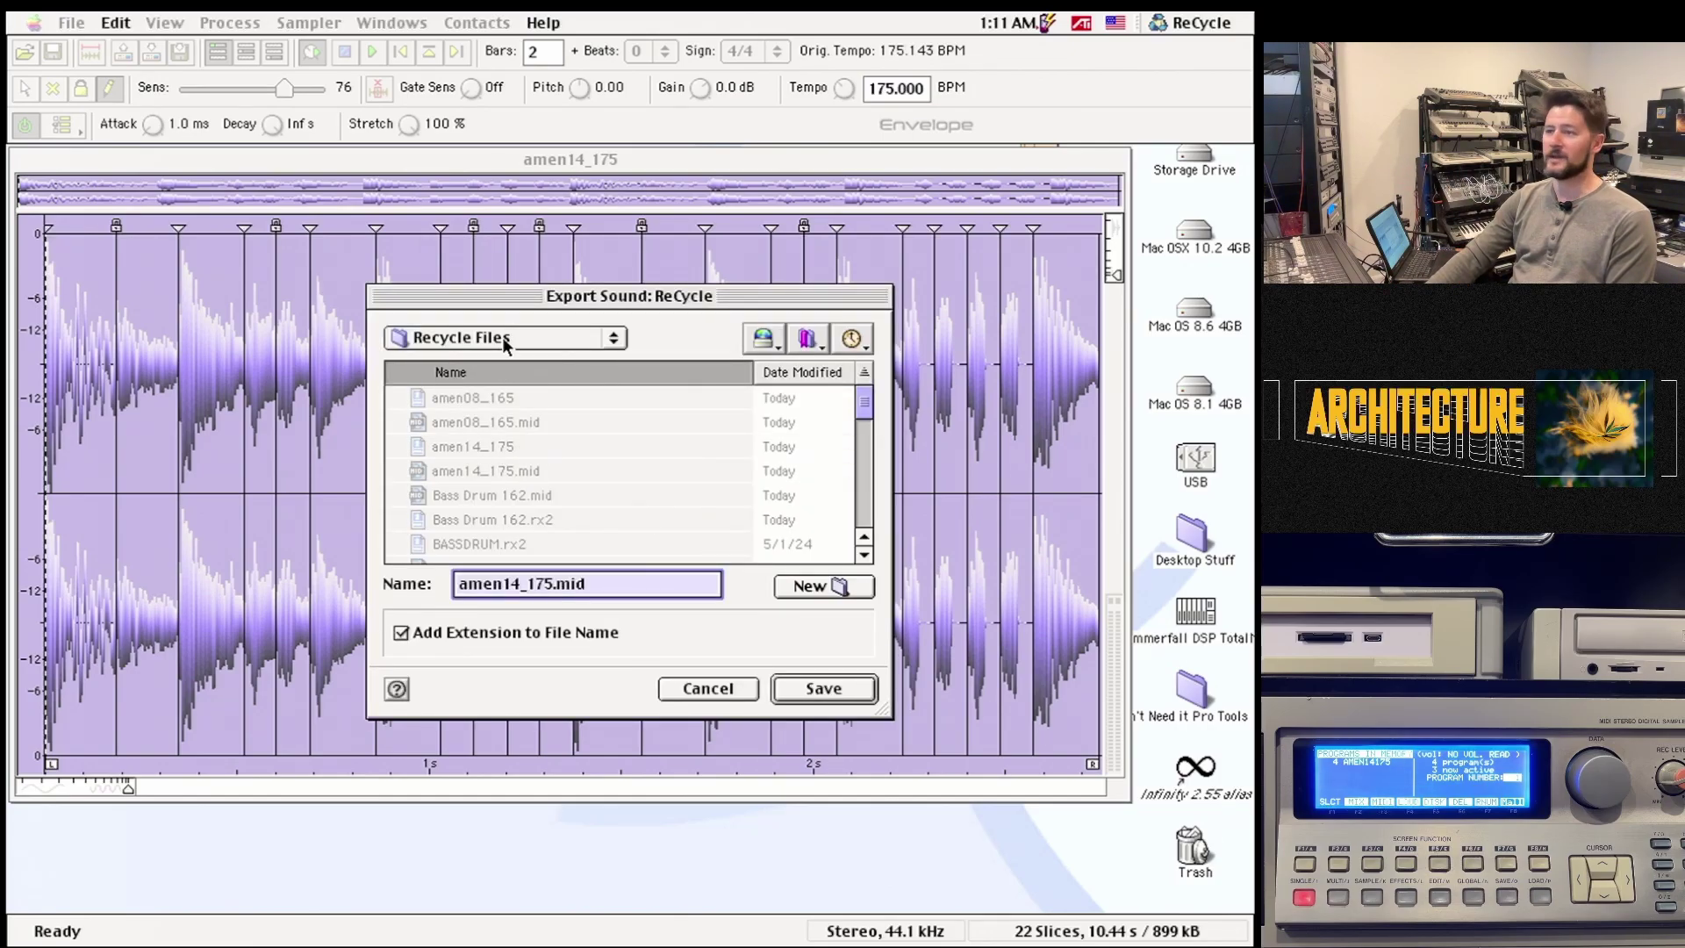
- Save amen14_175.mid to the Desktop
click(534, 342)
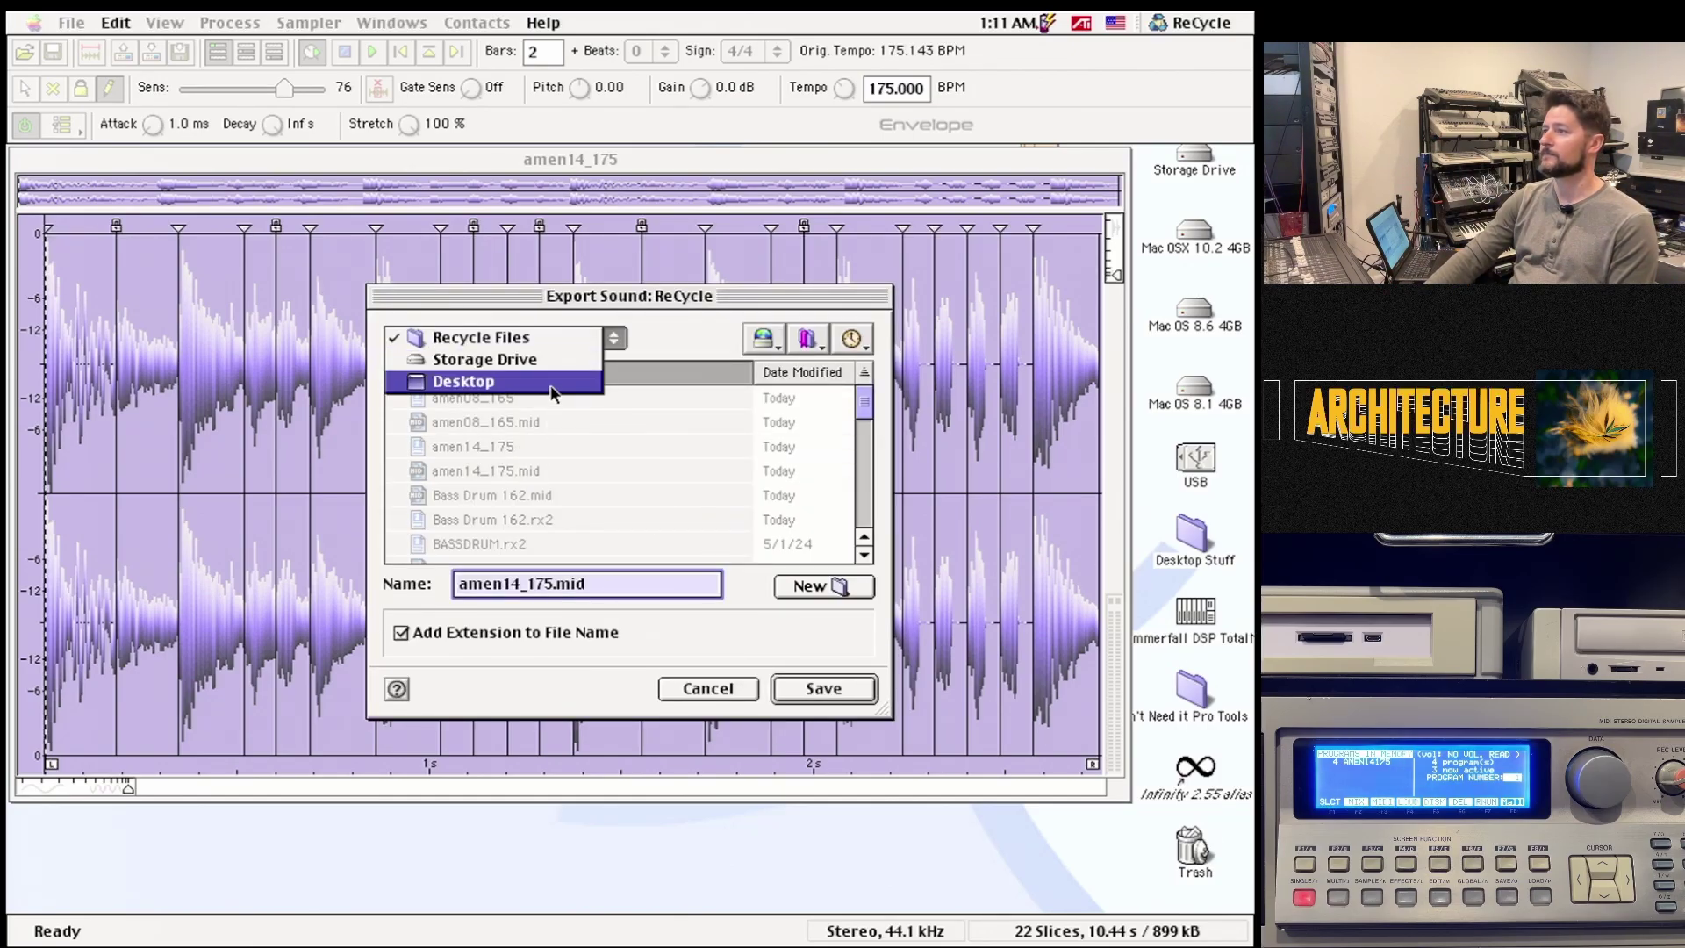
click(551, 387)
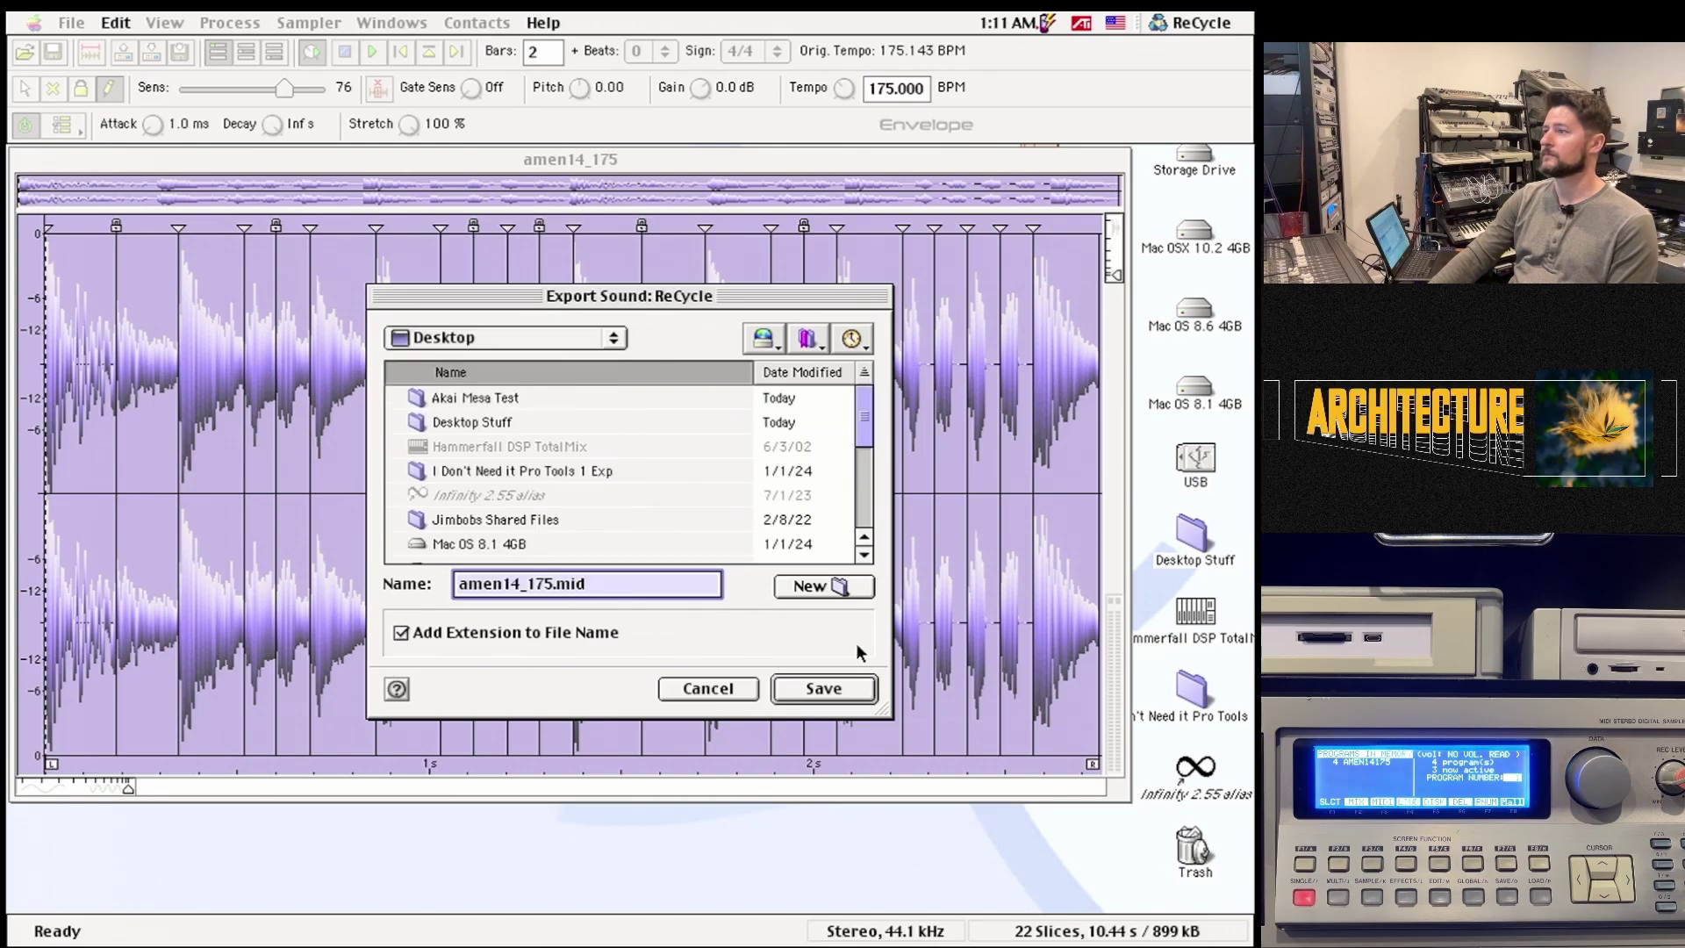
click(811, 688)
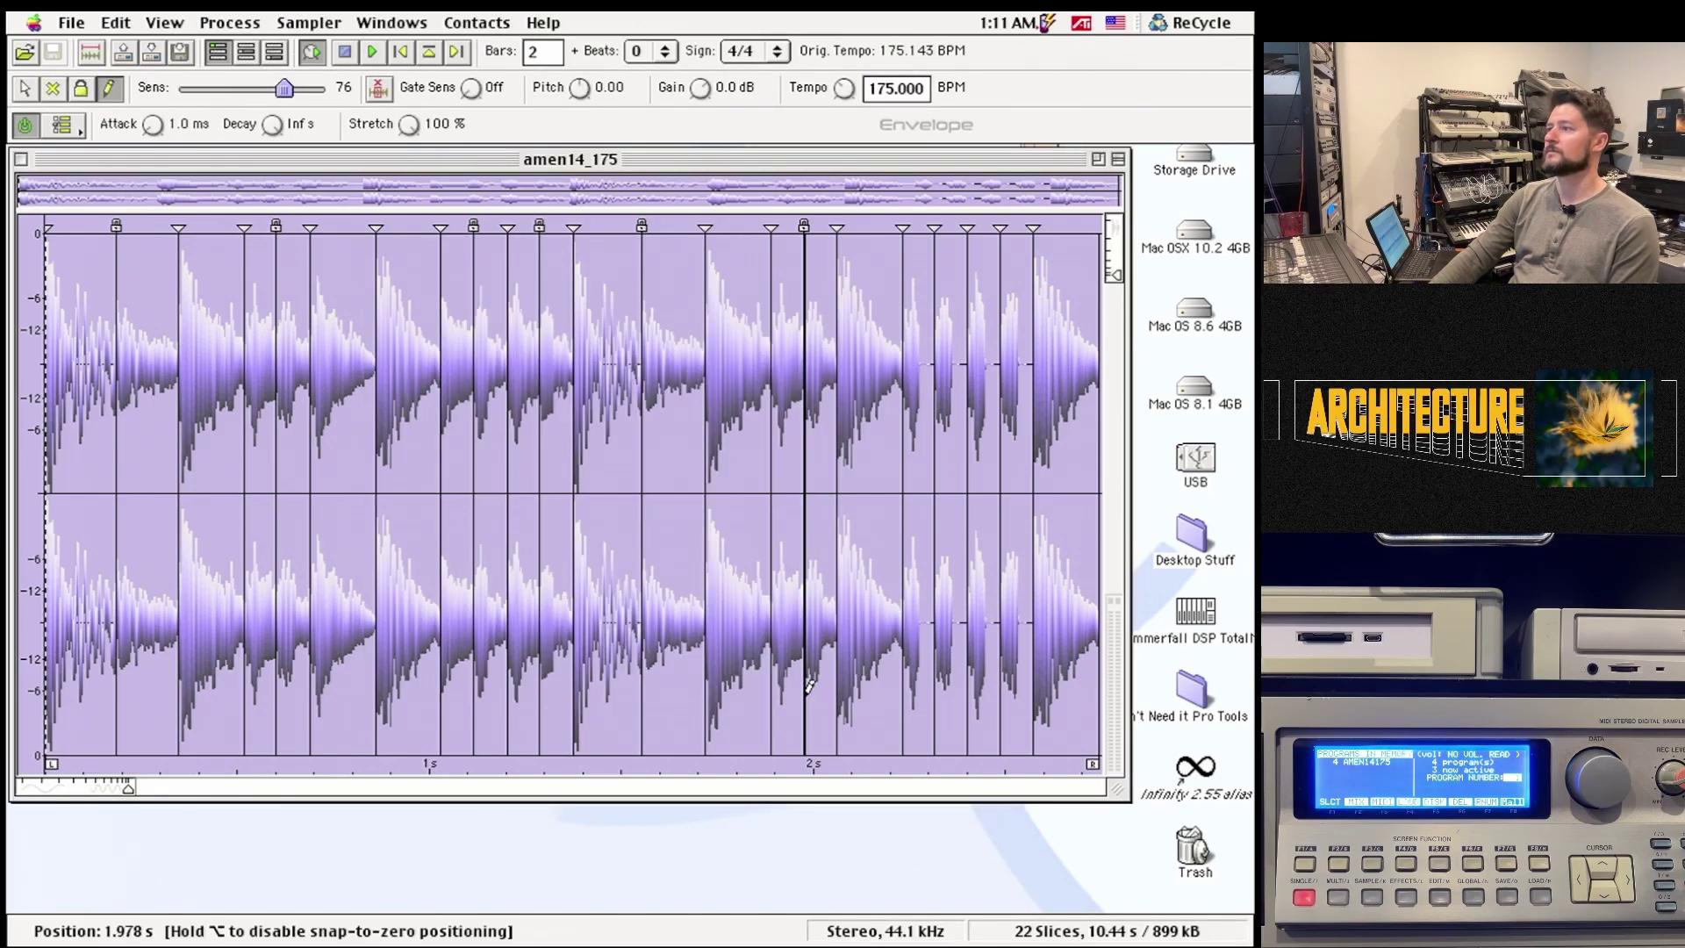
- Close the amen14_175 window and relaunch MESA II connected to the sampler
key(super+w)
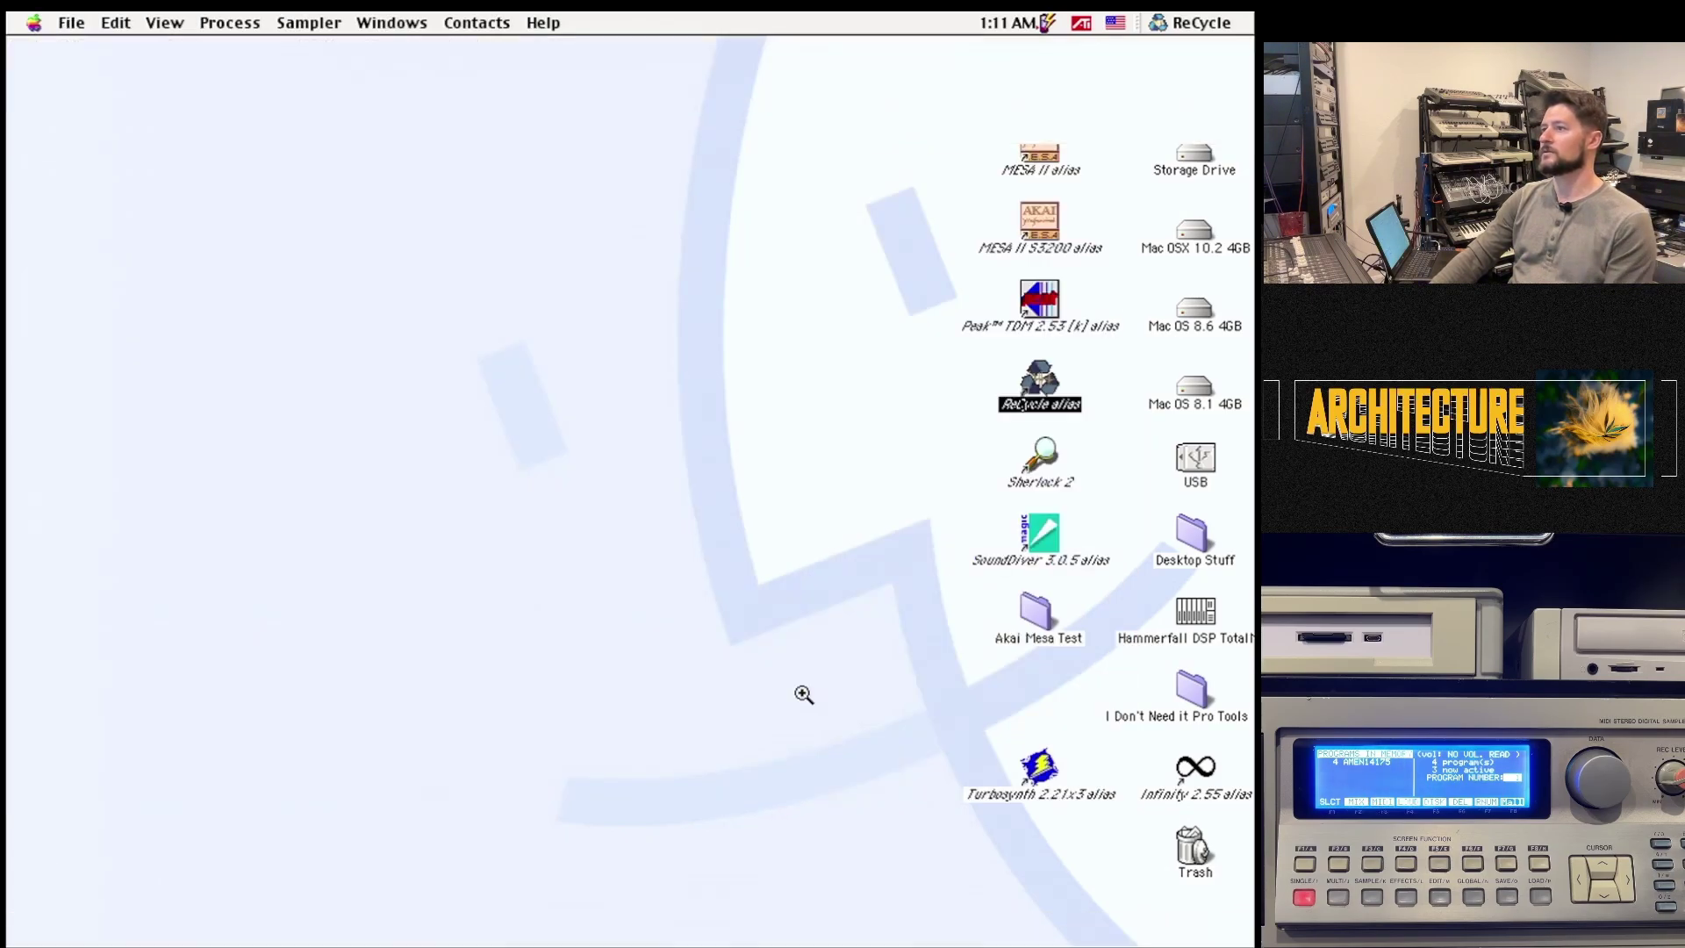
click(804, 695)
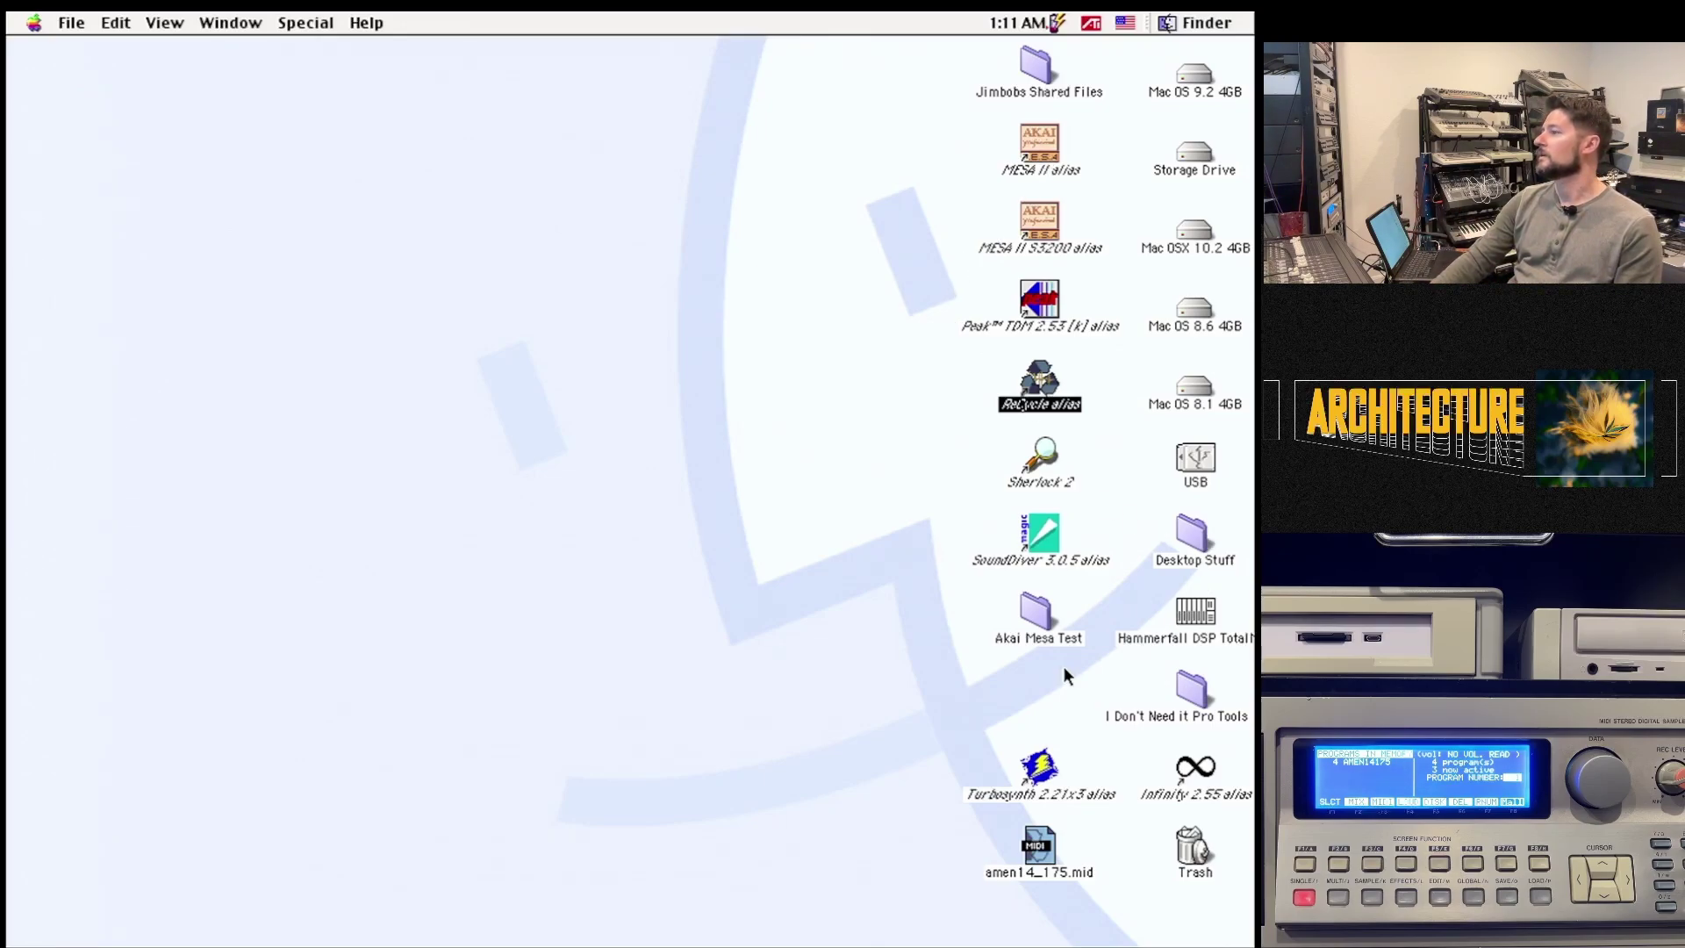
double_click(1047, 137)
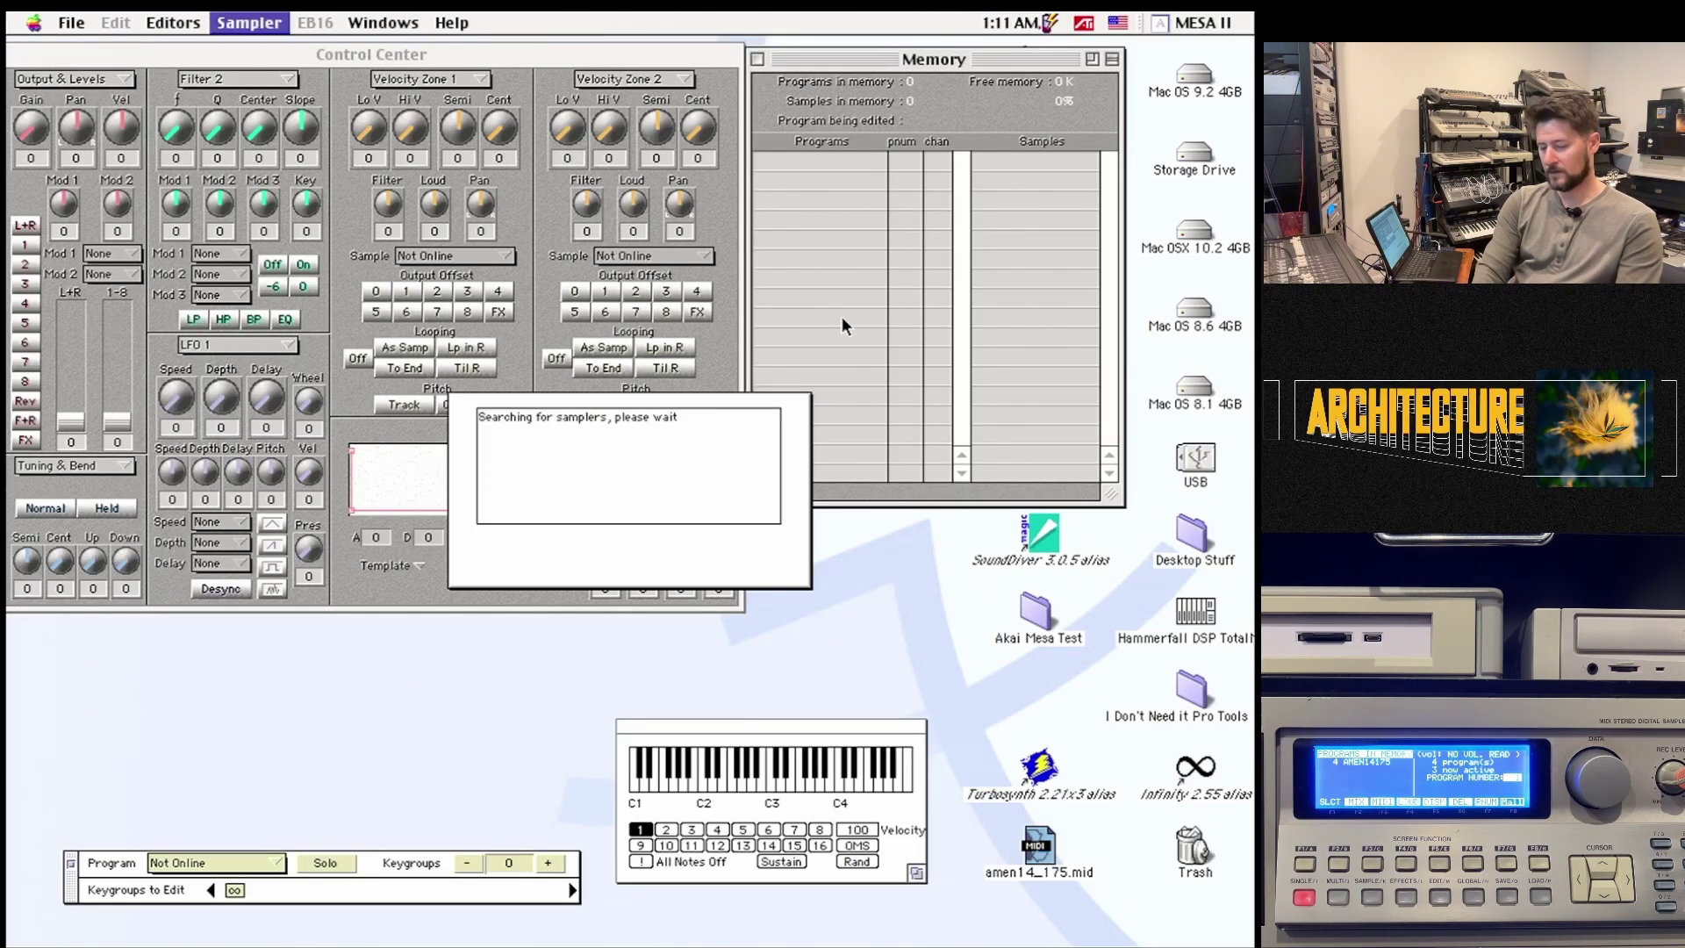
click(727, 550)
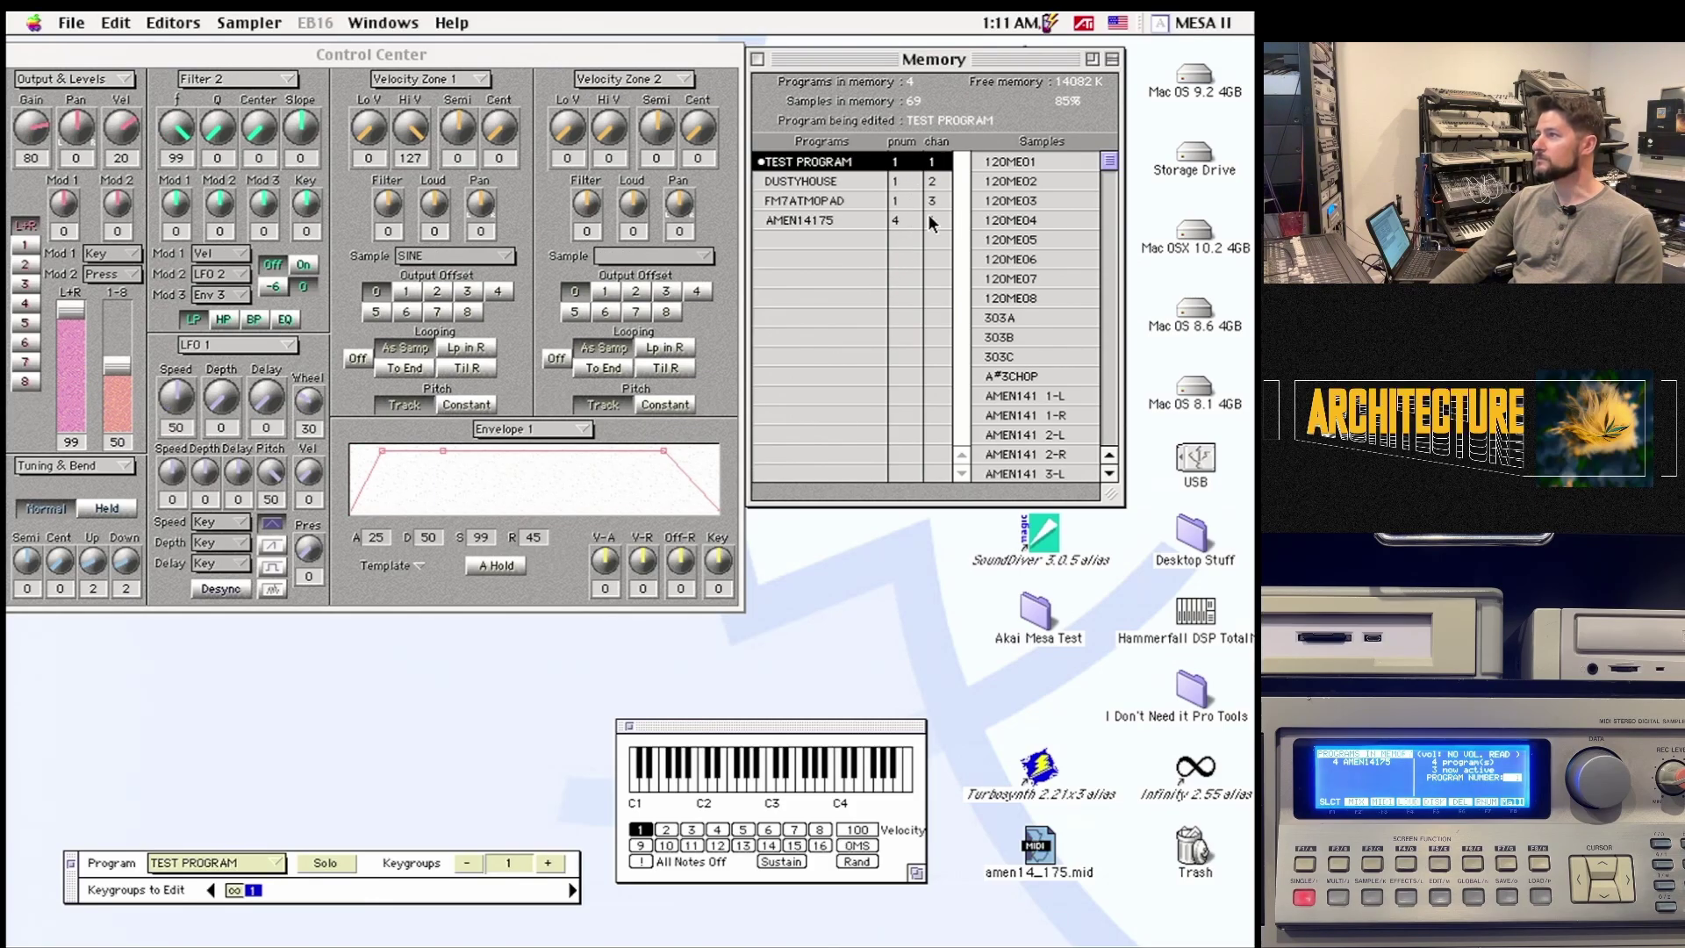
- Set AMEN14175 to MIDI channel 4 and program number 1
click(936, 220)
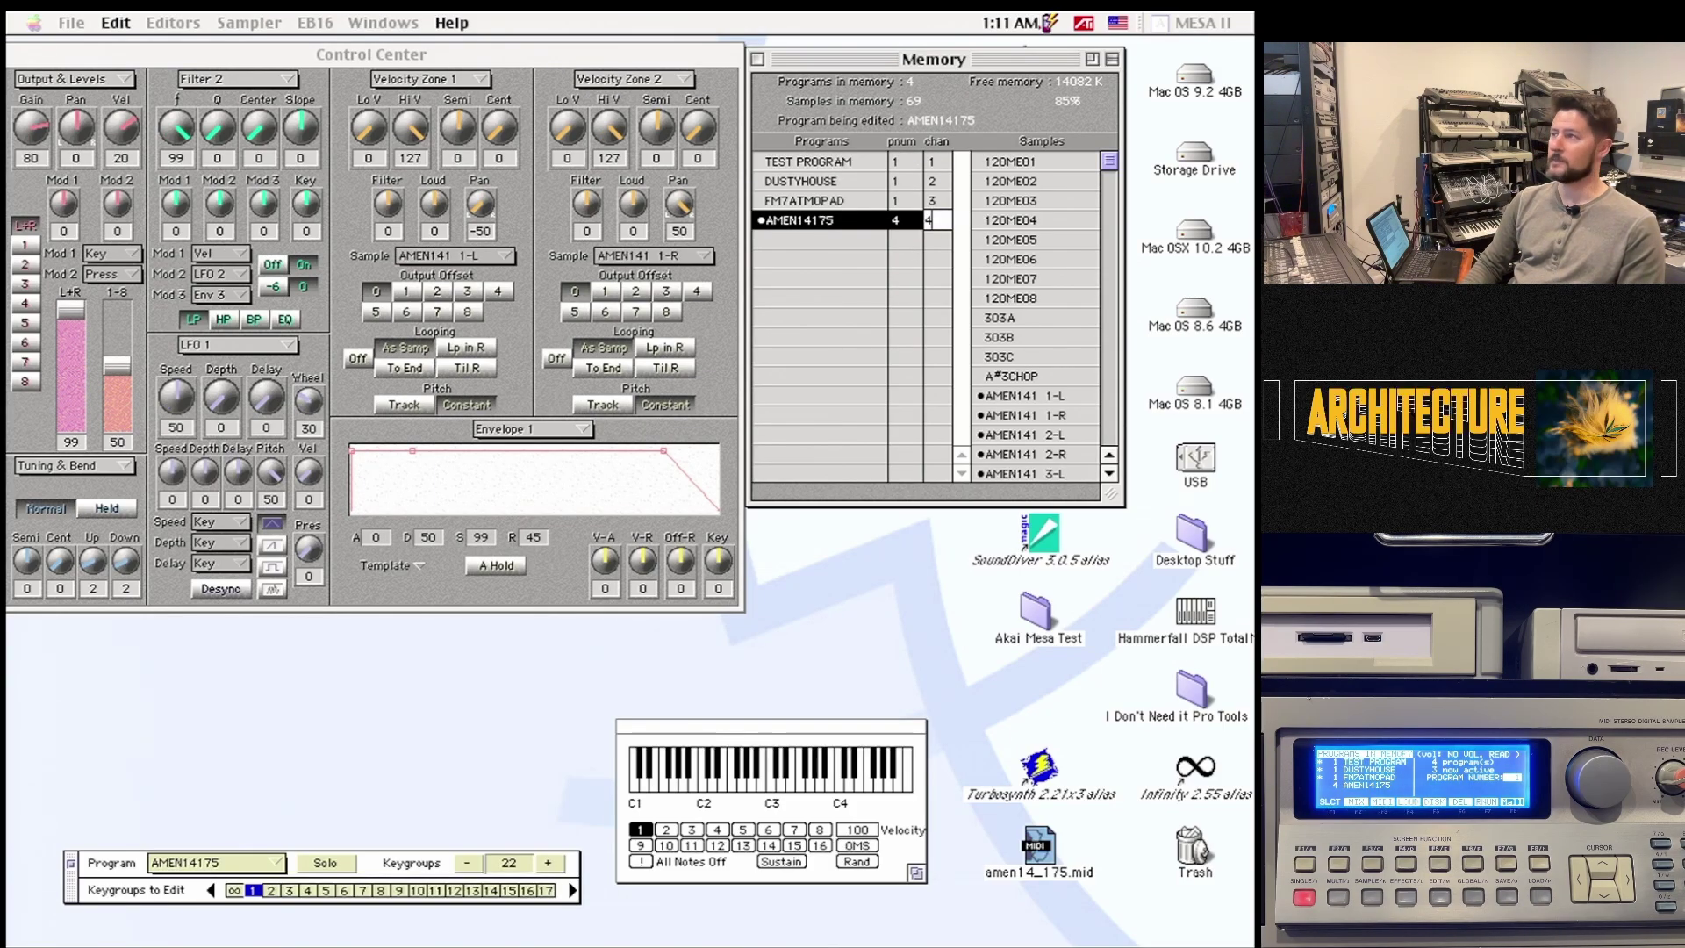
key(Return)
click(936, 220)
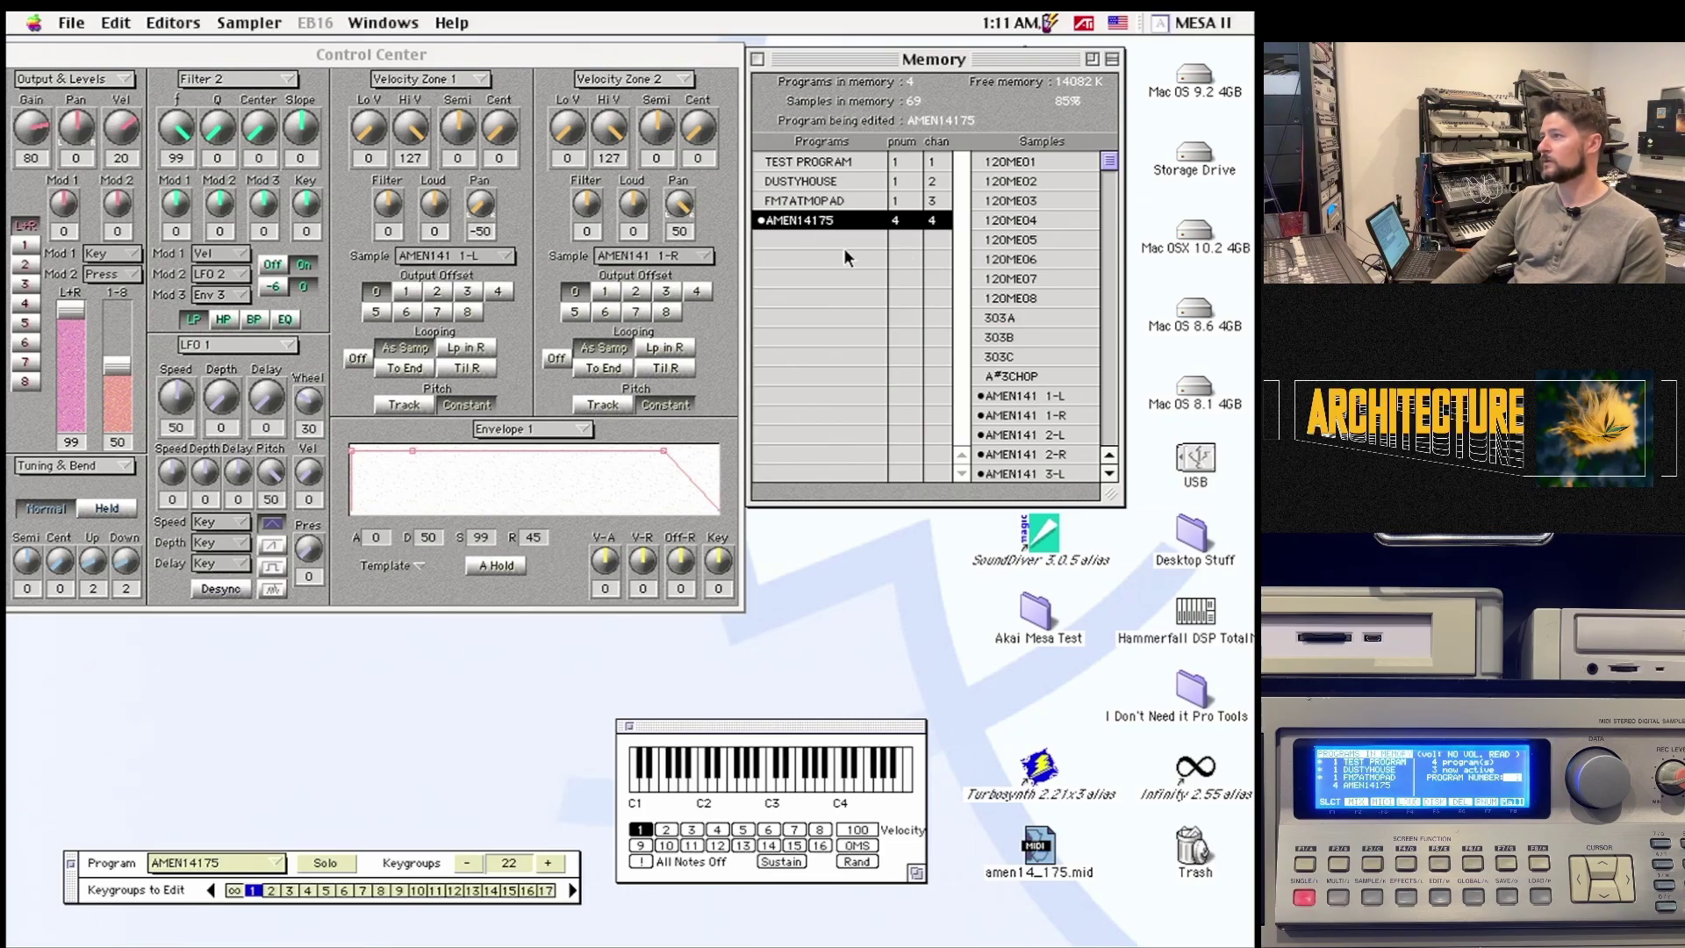
click(897, 219)
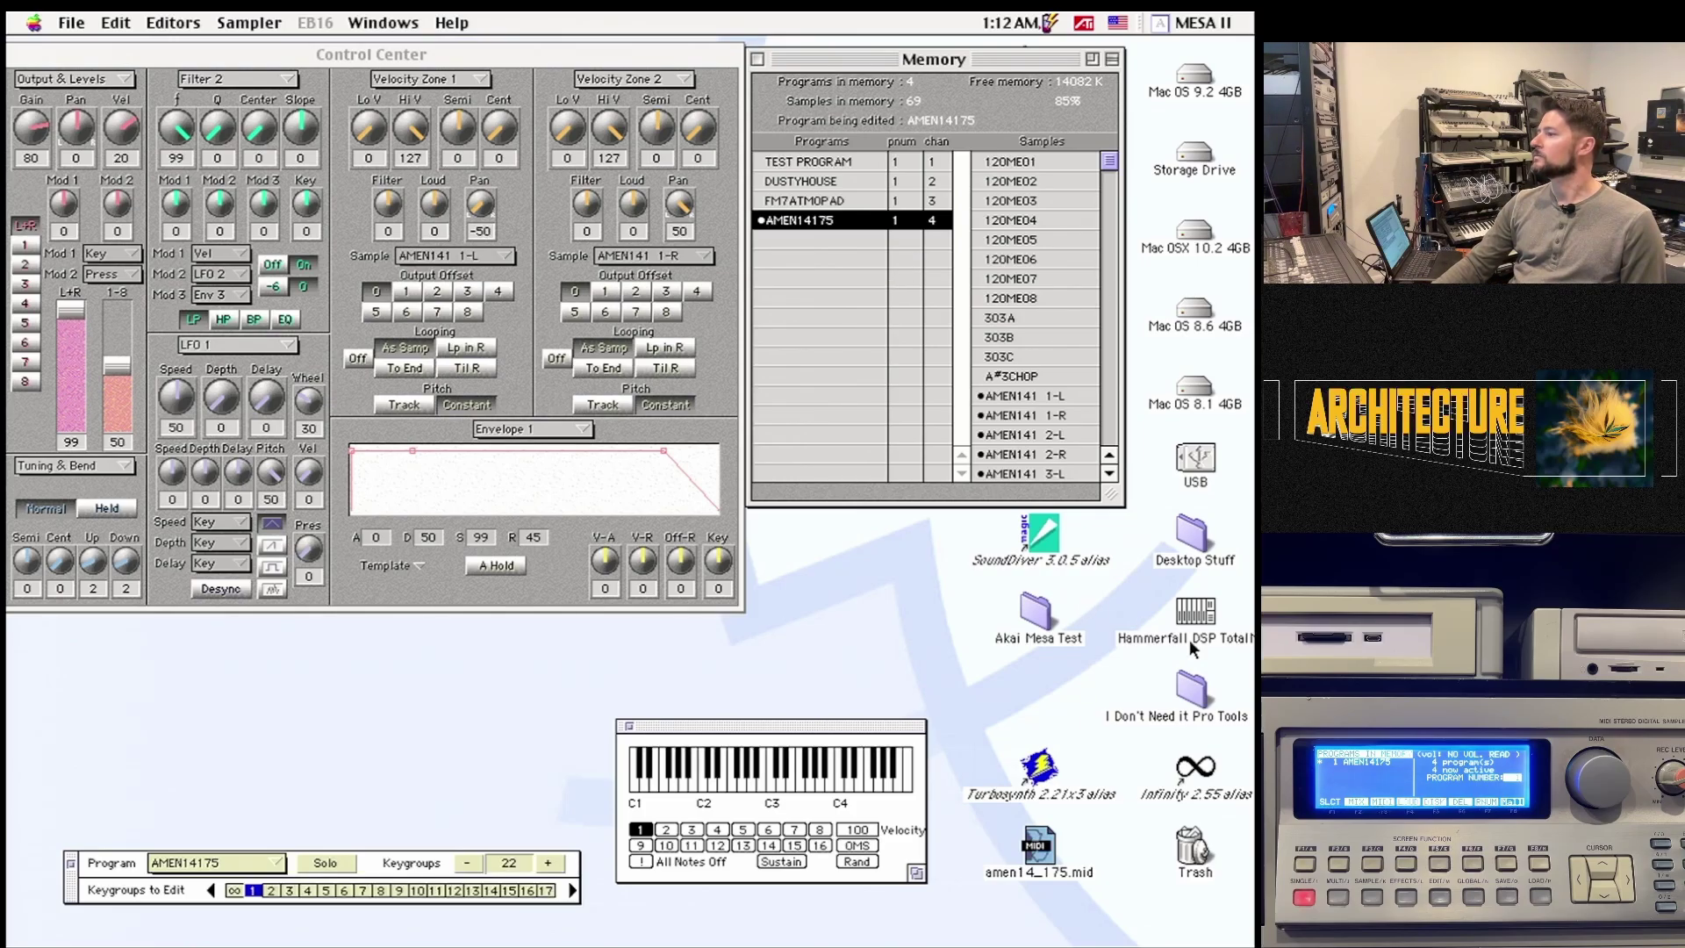
drag(962, 59, 776, 456)
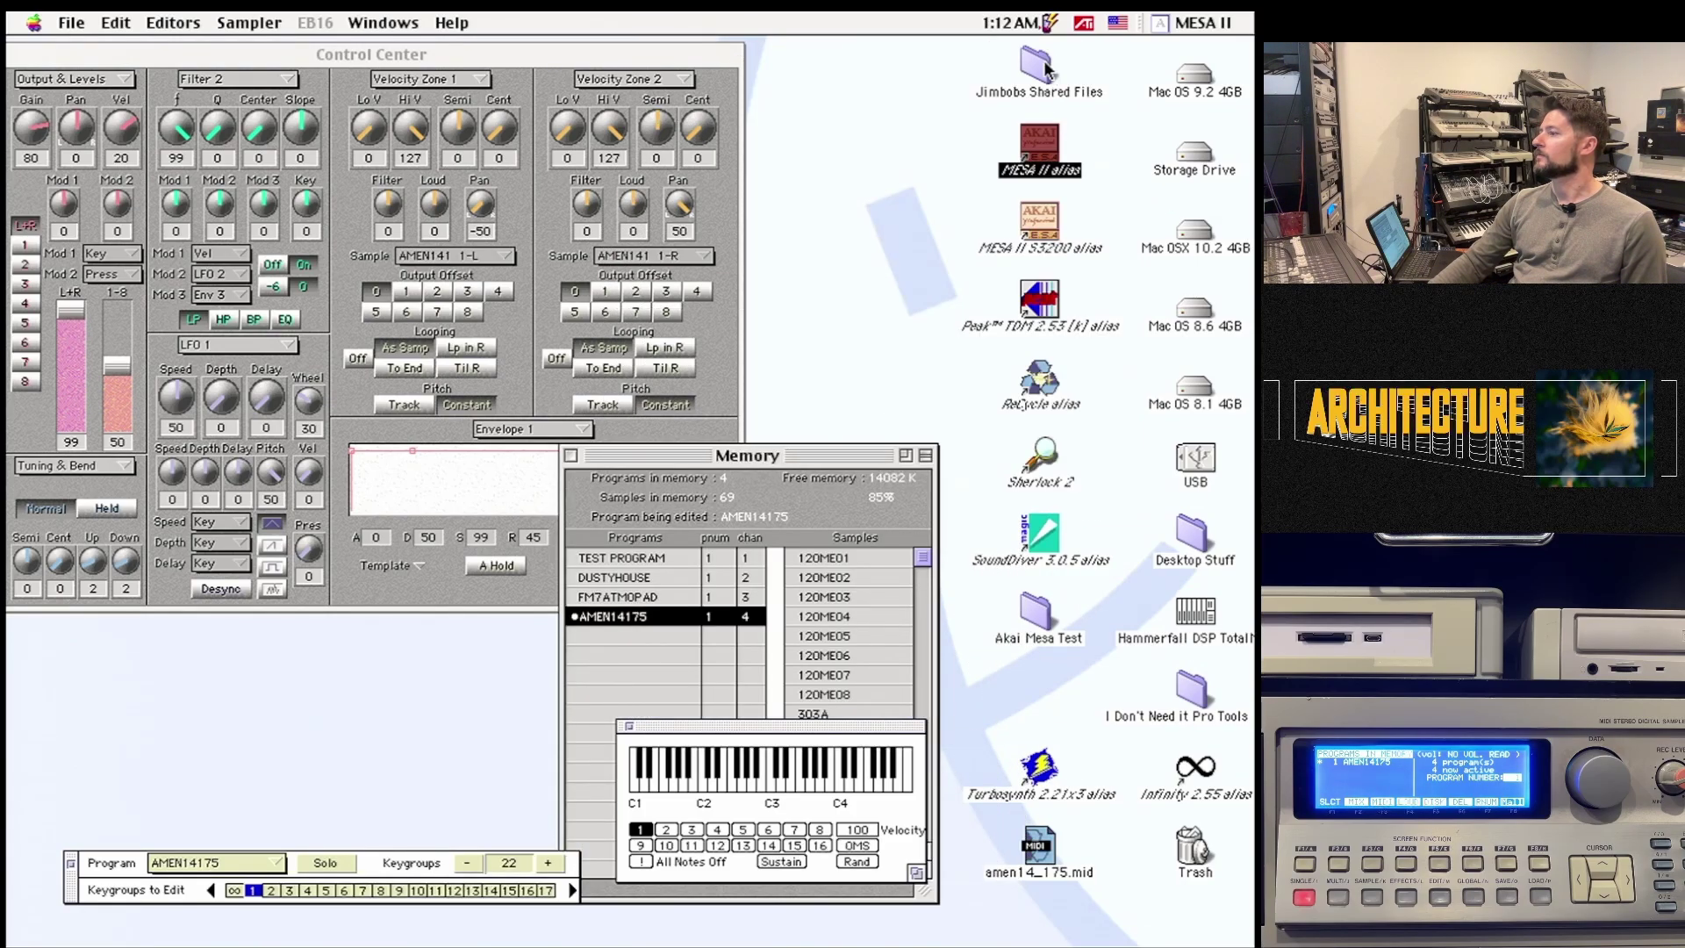
- Launch Cubase 3.0.1 from Desktop Stuff, create Track 1, and drag amen14_175.mid toward it
double_click(1183, 520)
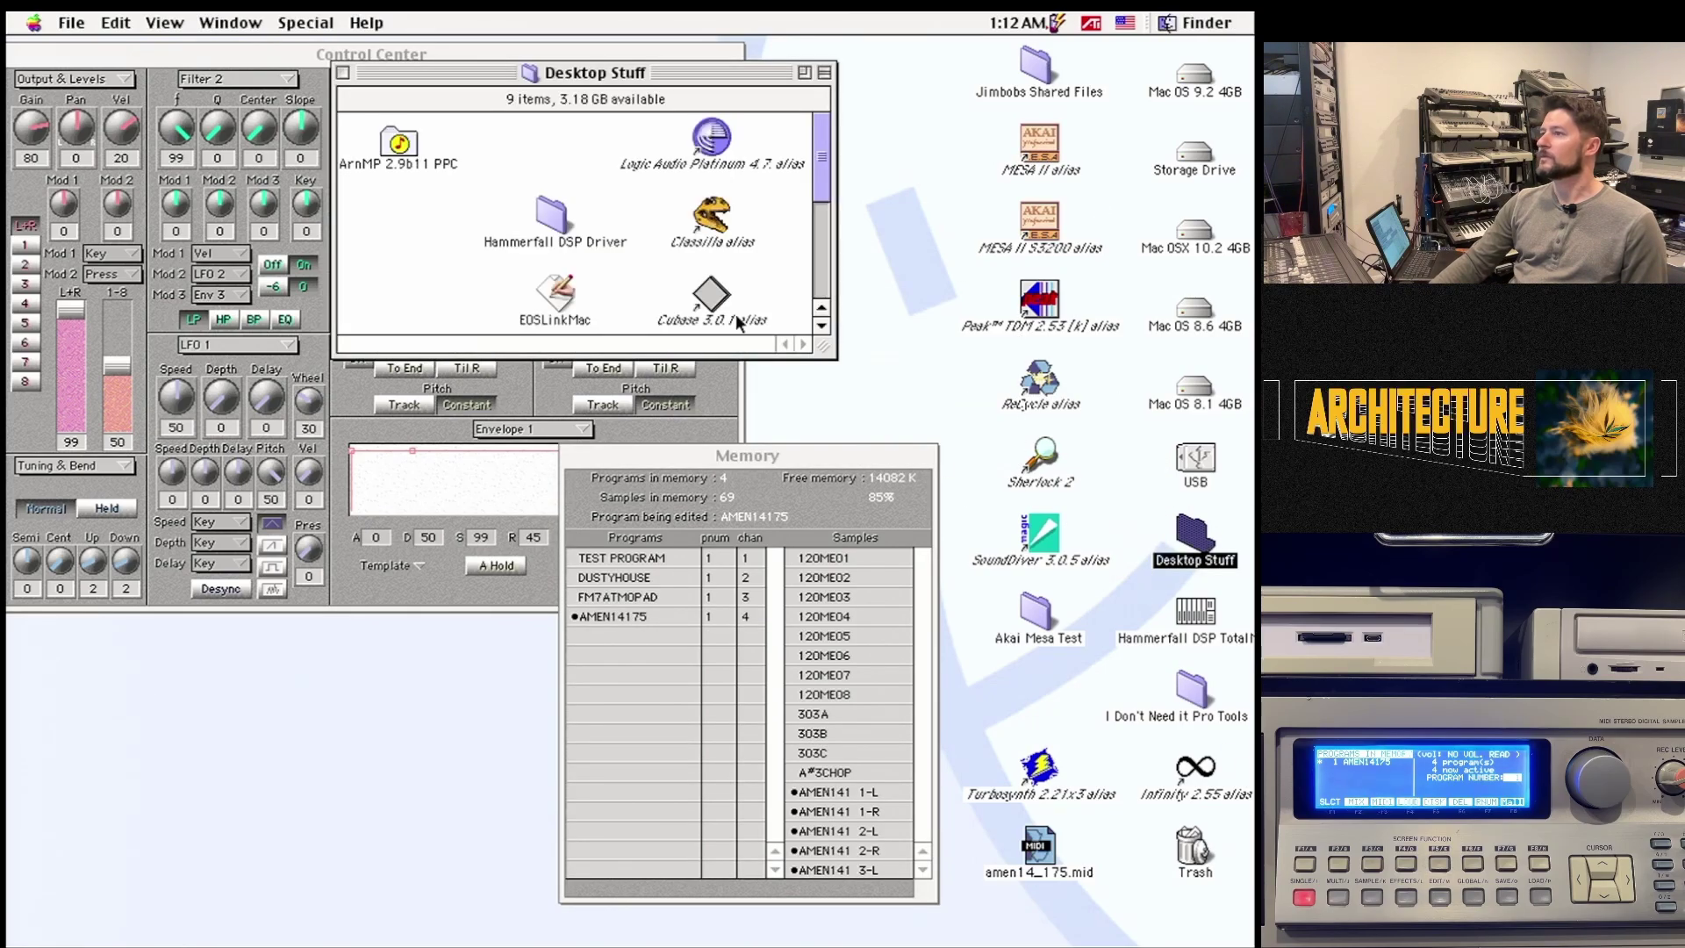
double_click(712, 295)
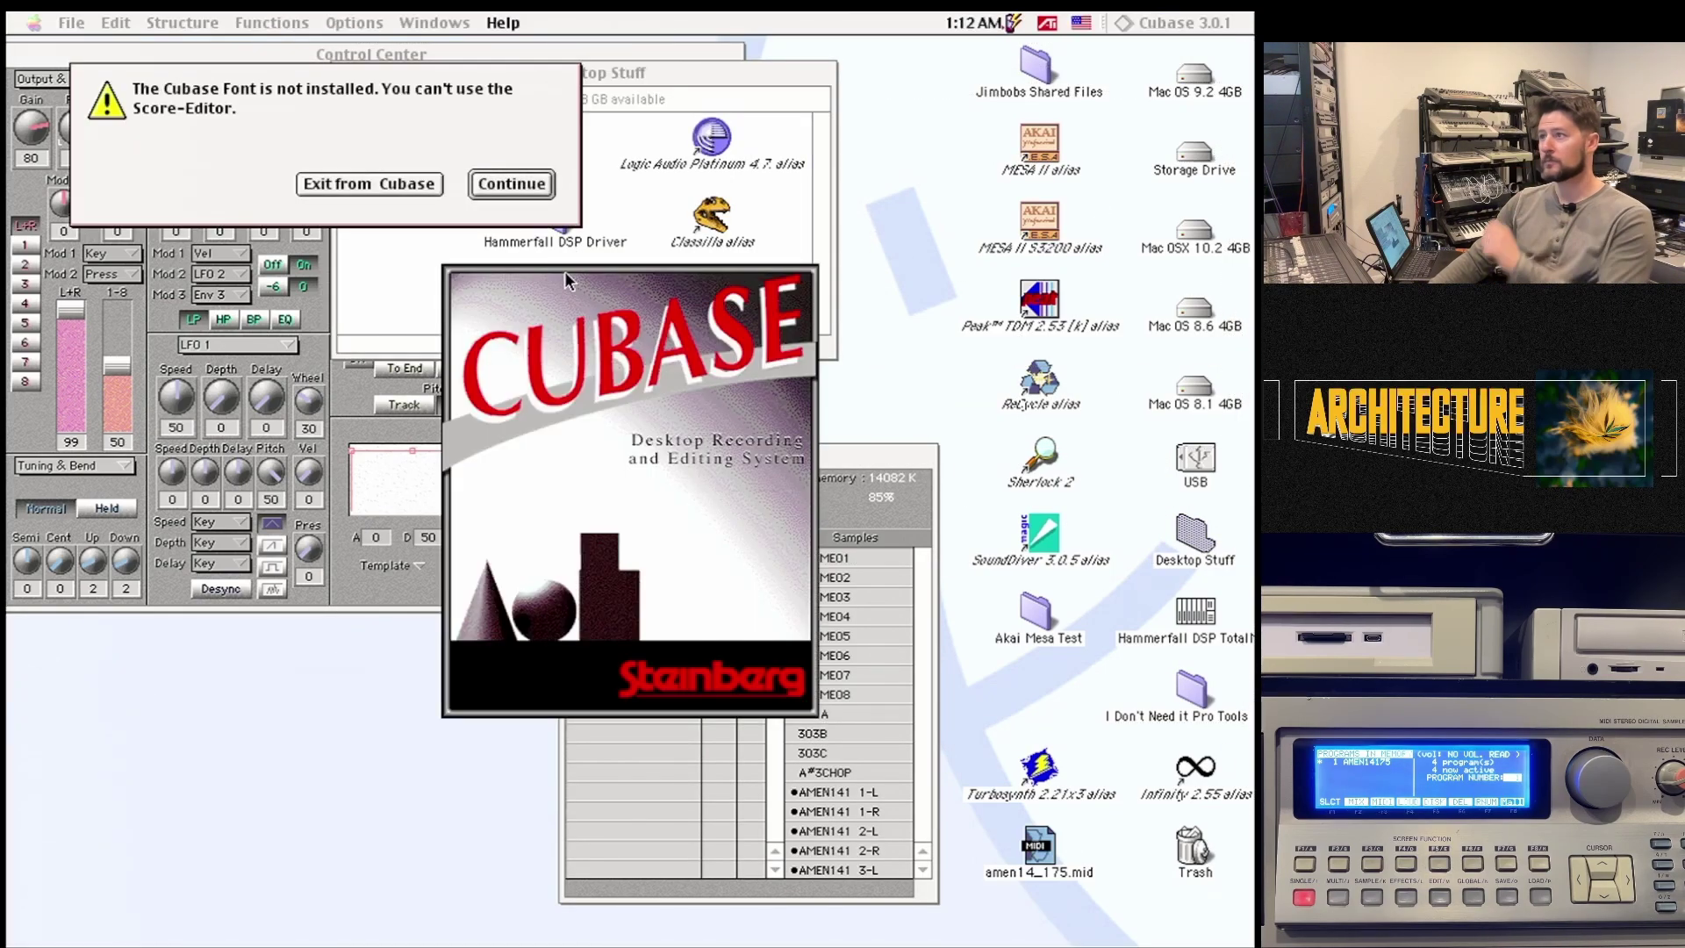
click(515, 186)
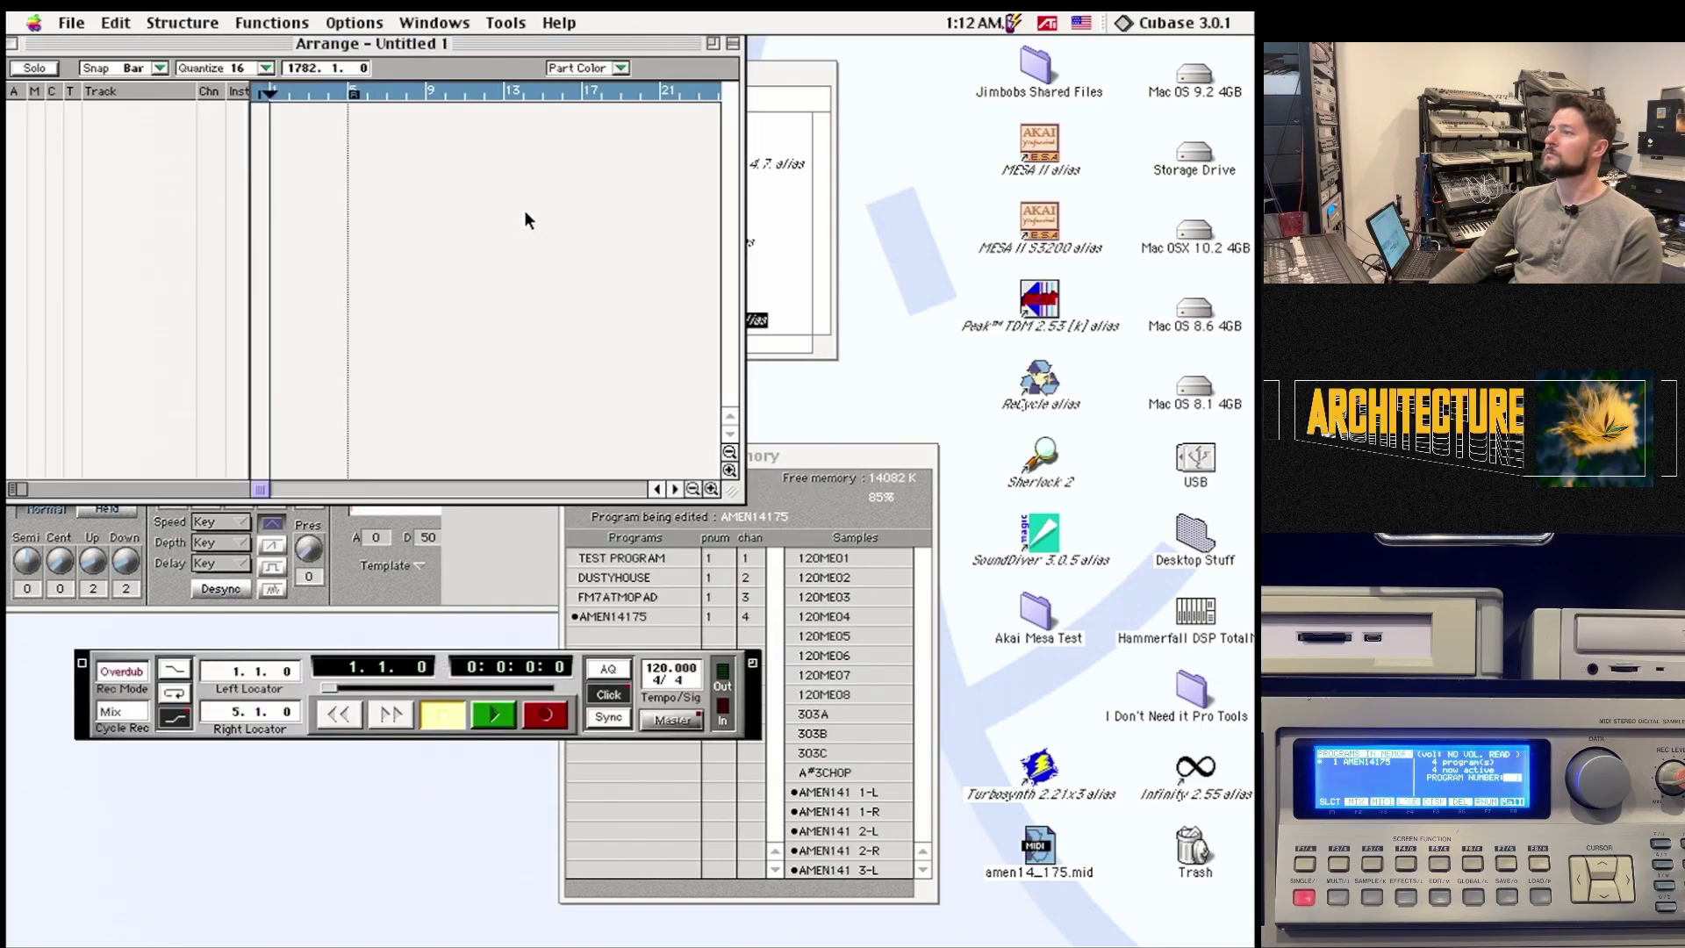
click(117, 15)
mouse_move(181, 22)
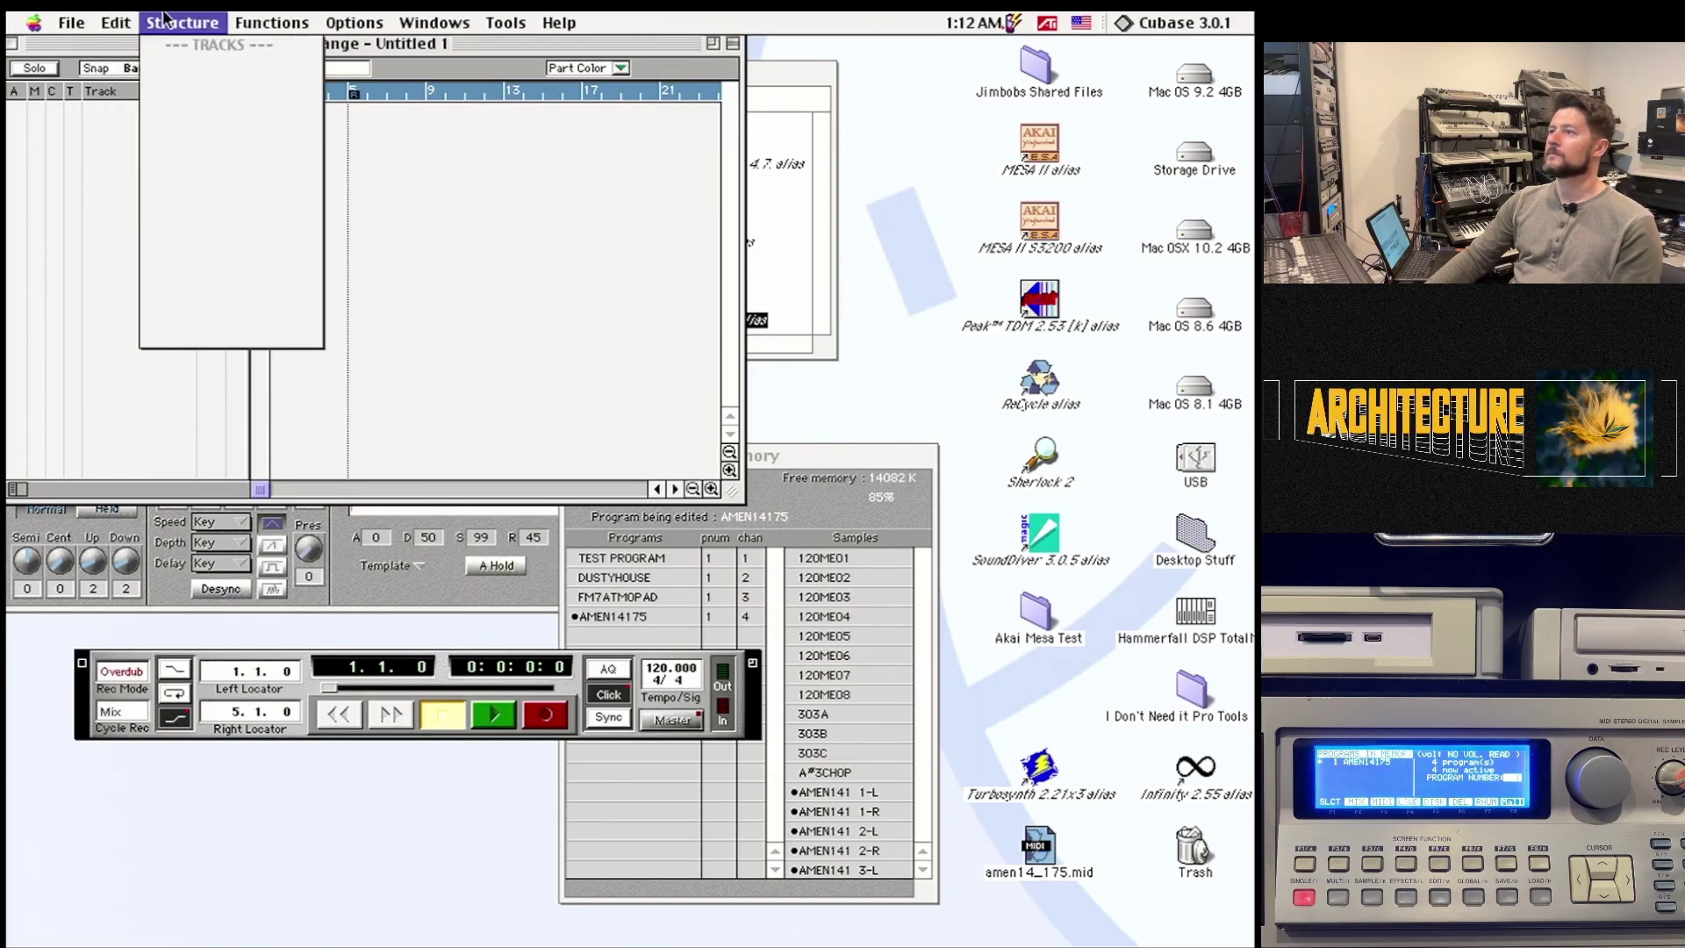
click(211, 61)
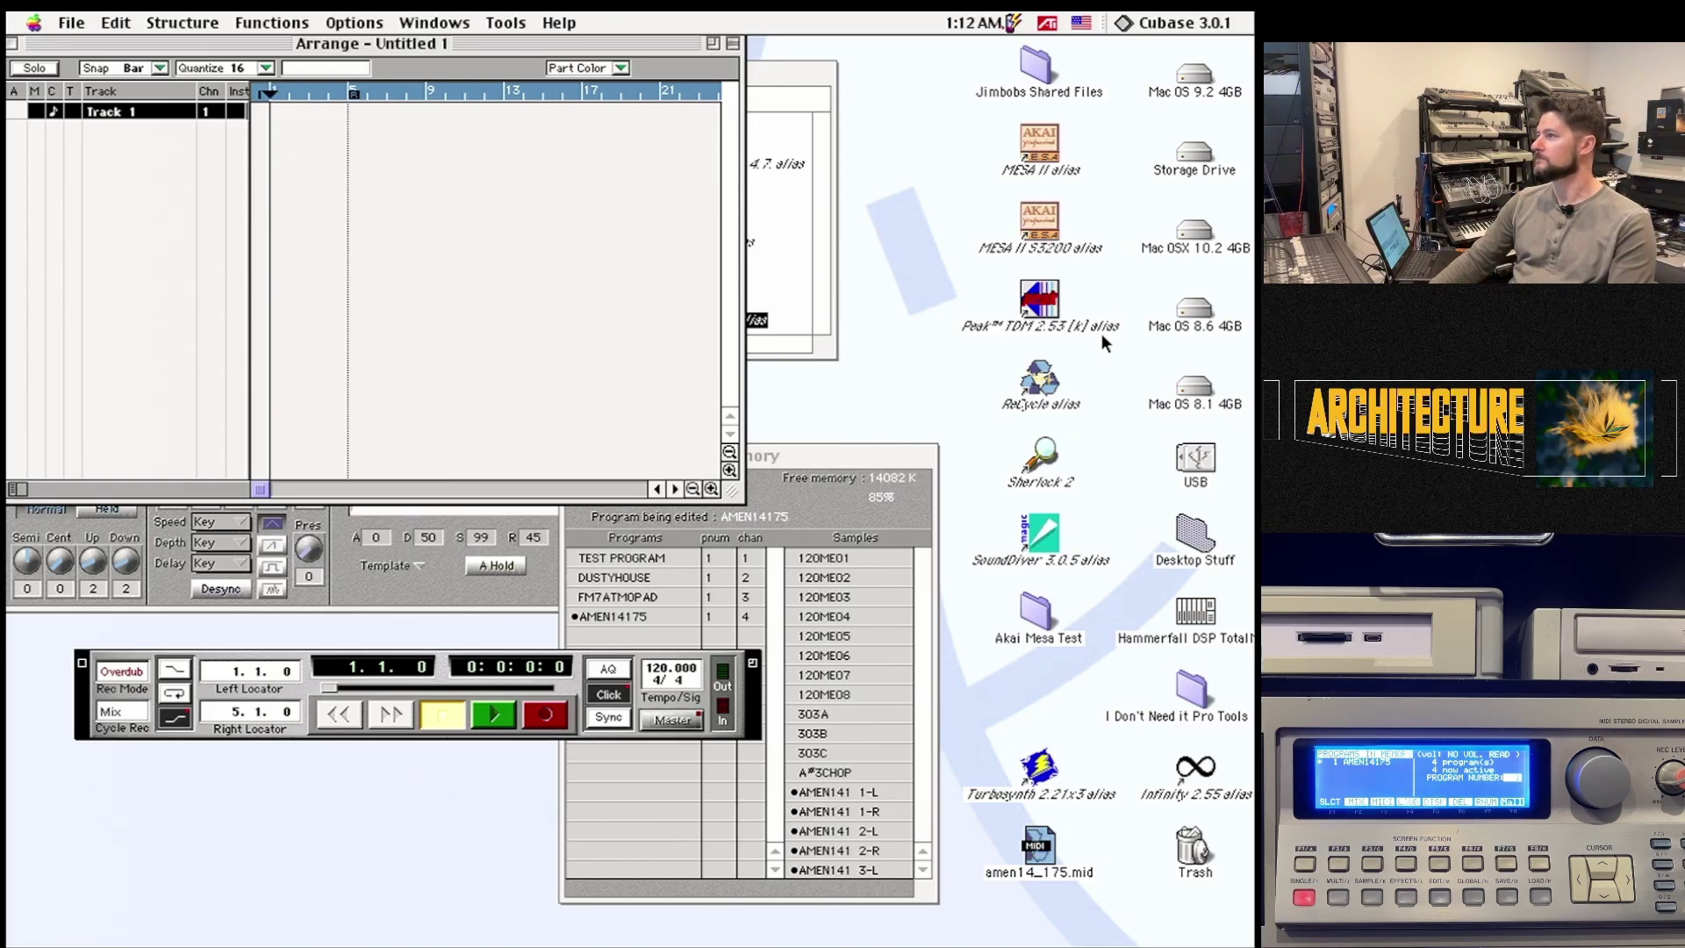
drag(1042, 856, 339, 128)
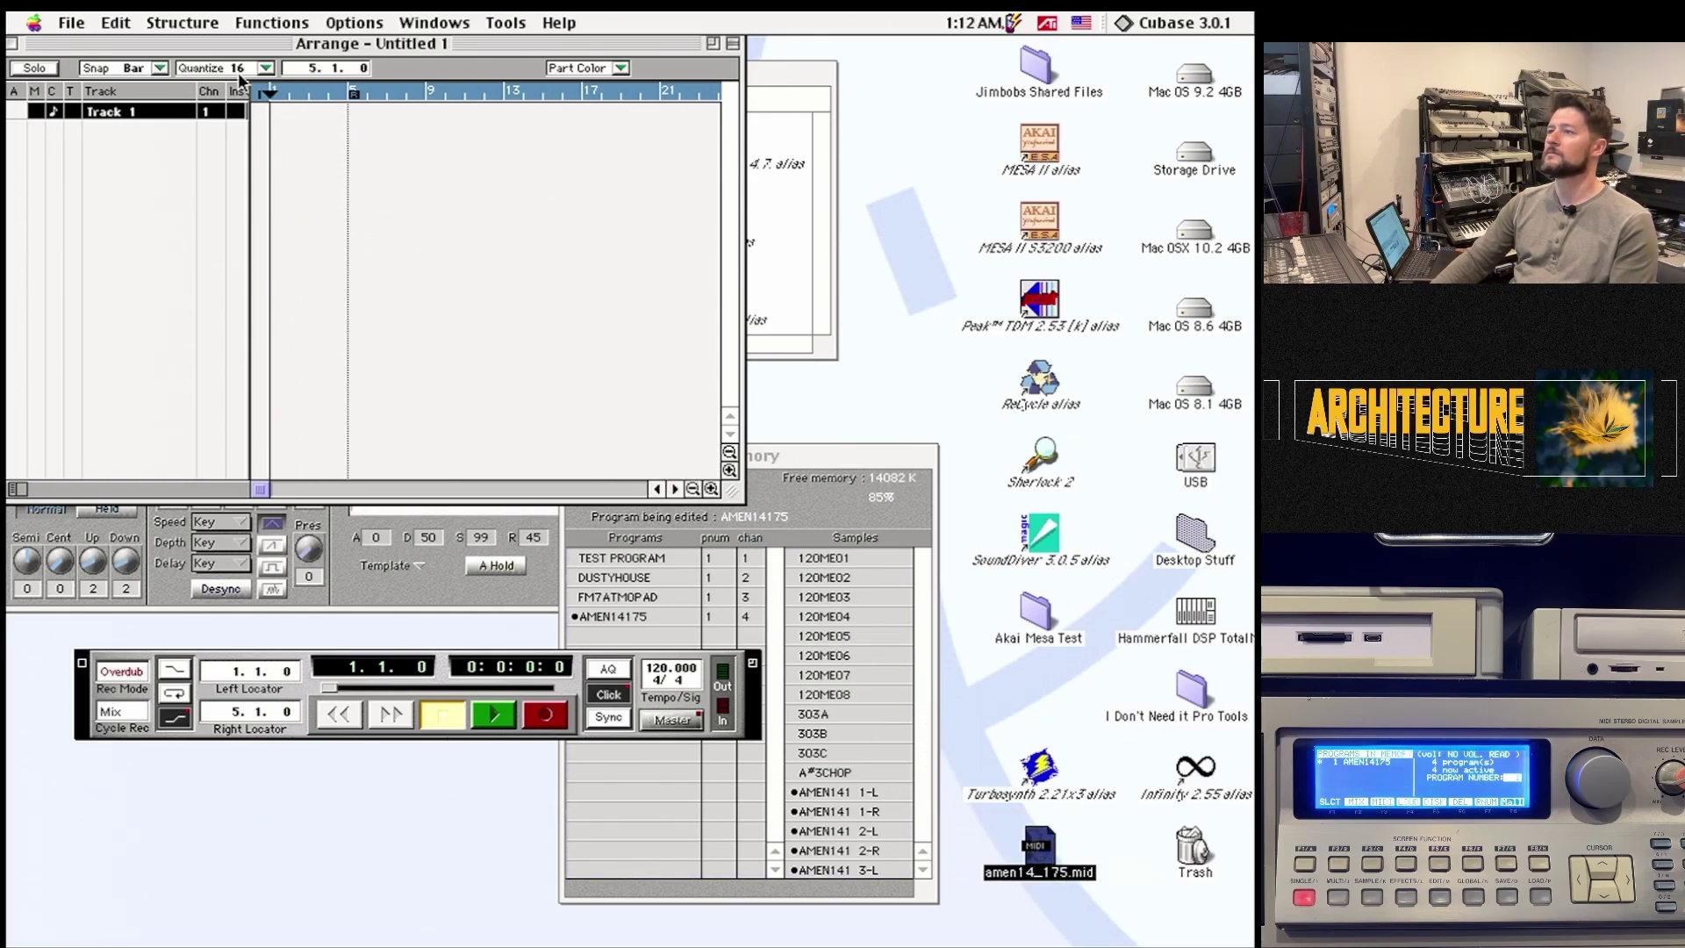
- Bring up Cubase's Open file dialog and browse to the Desktop
click(71, 23)
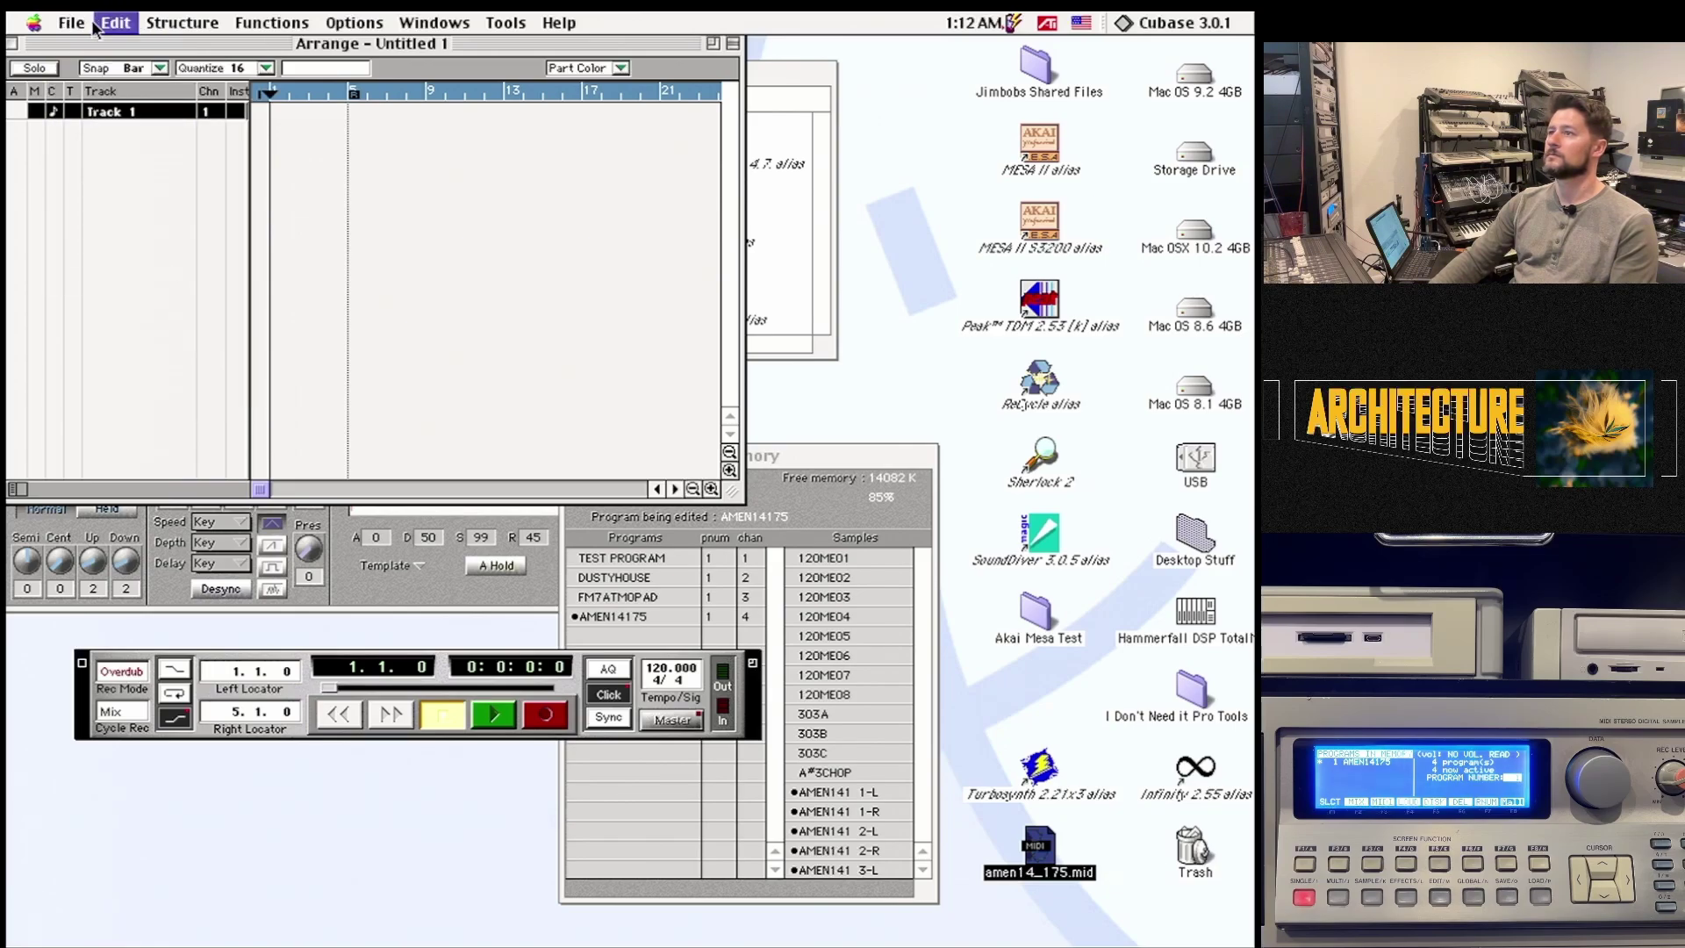
mouse_move(71, 23)
click(87, 60)
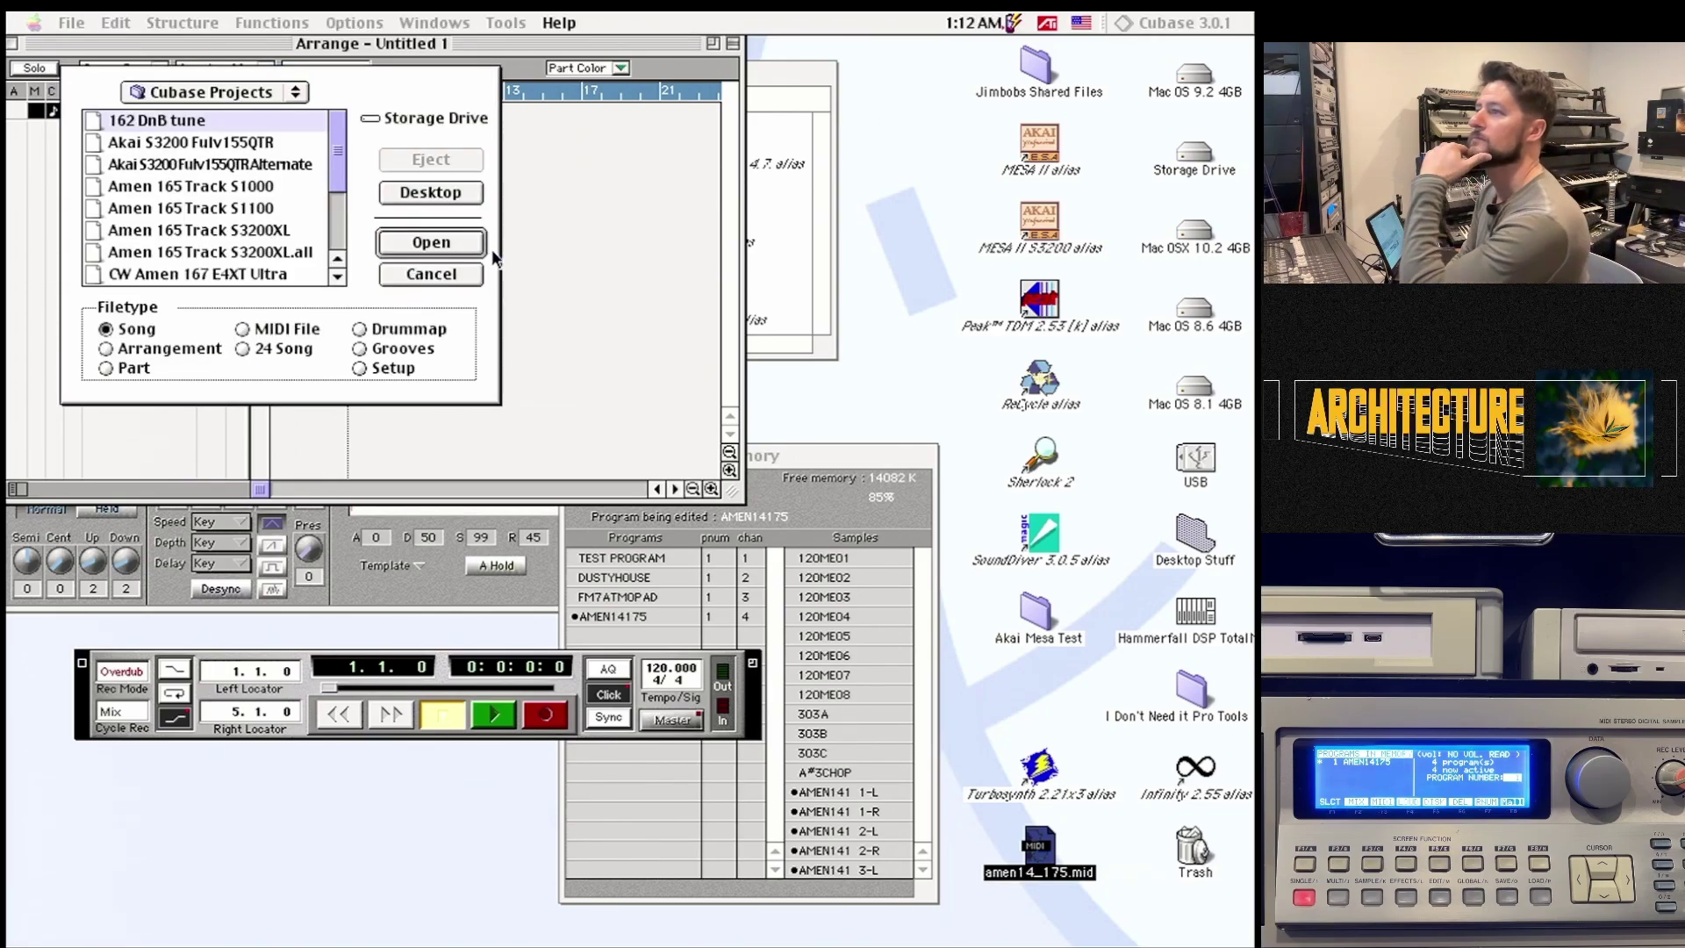
click(211, 91)
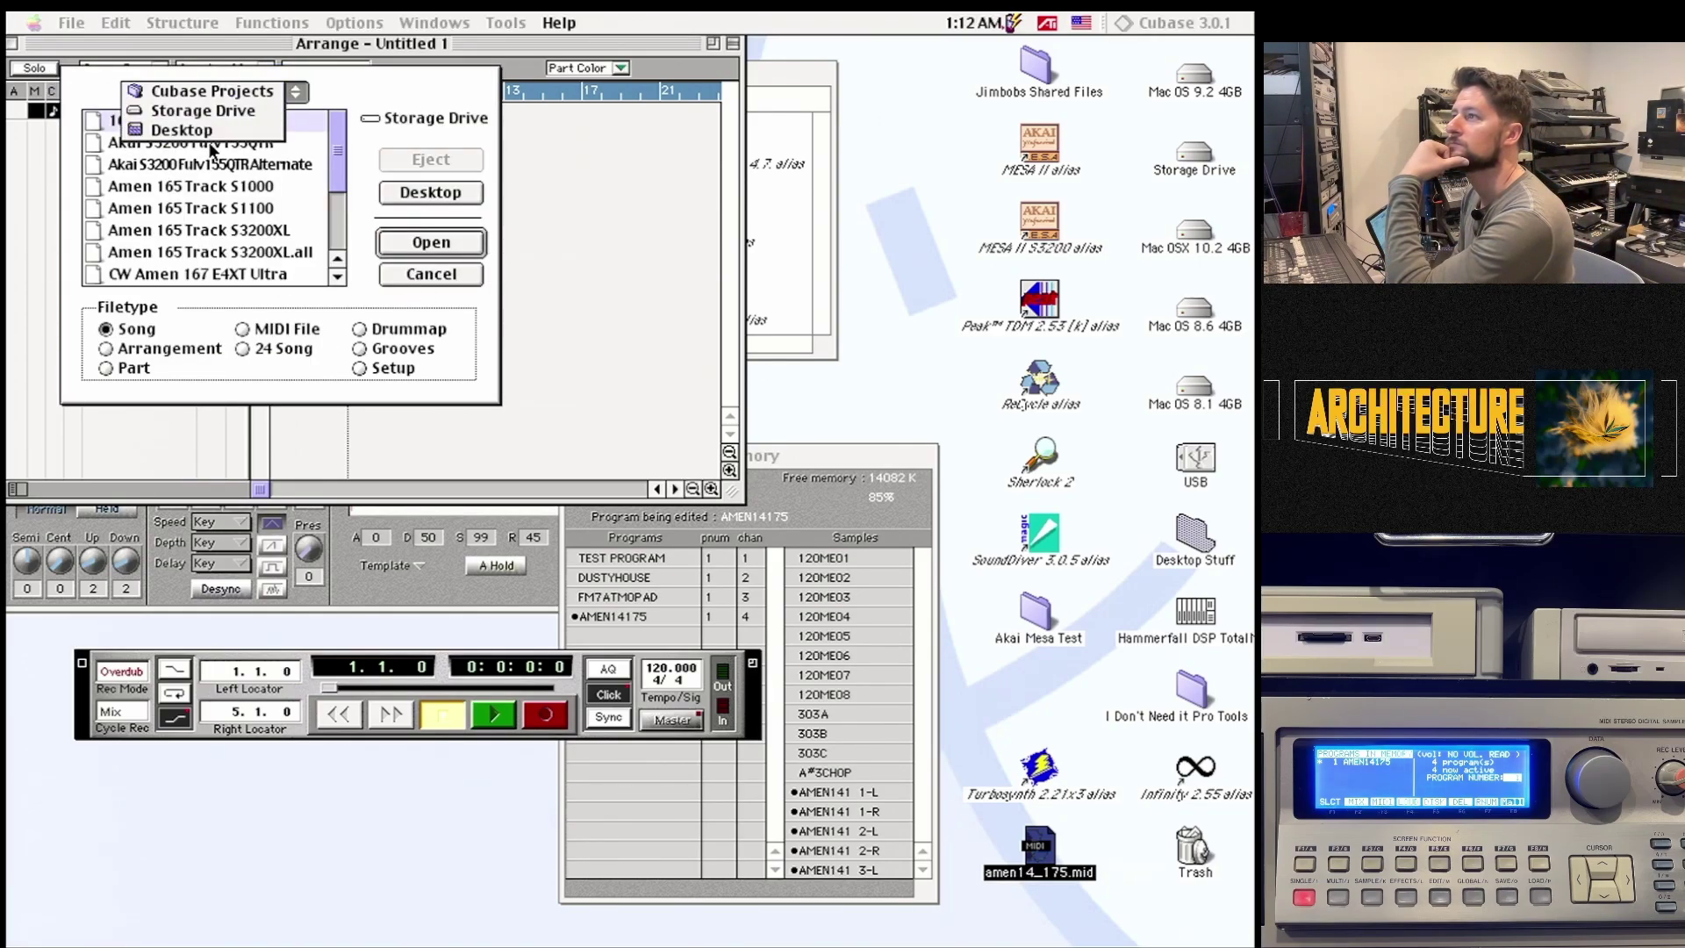
click(211, 149)
click(211, 91)
click(180, 130)
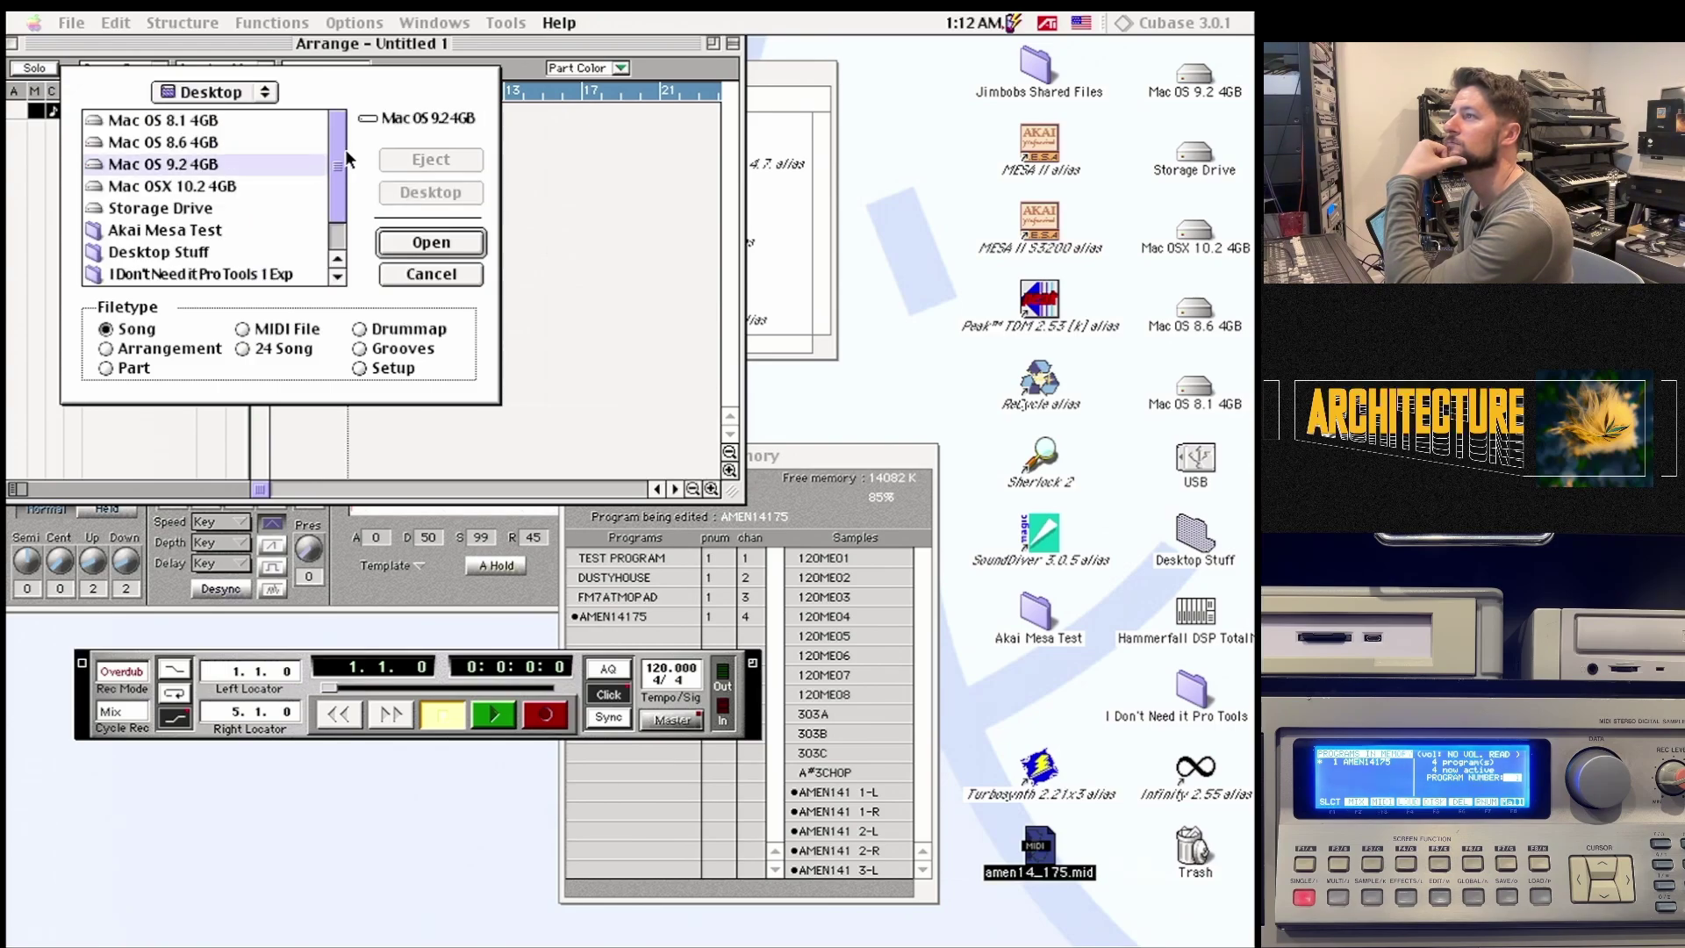
- Filter to MIDI files, then open amen14_175.mid and merge it into the arrangement
drag(345, 149, 346, 235)
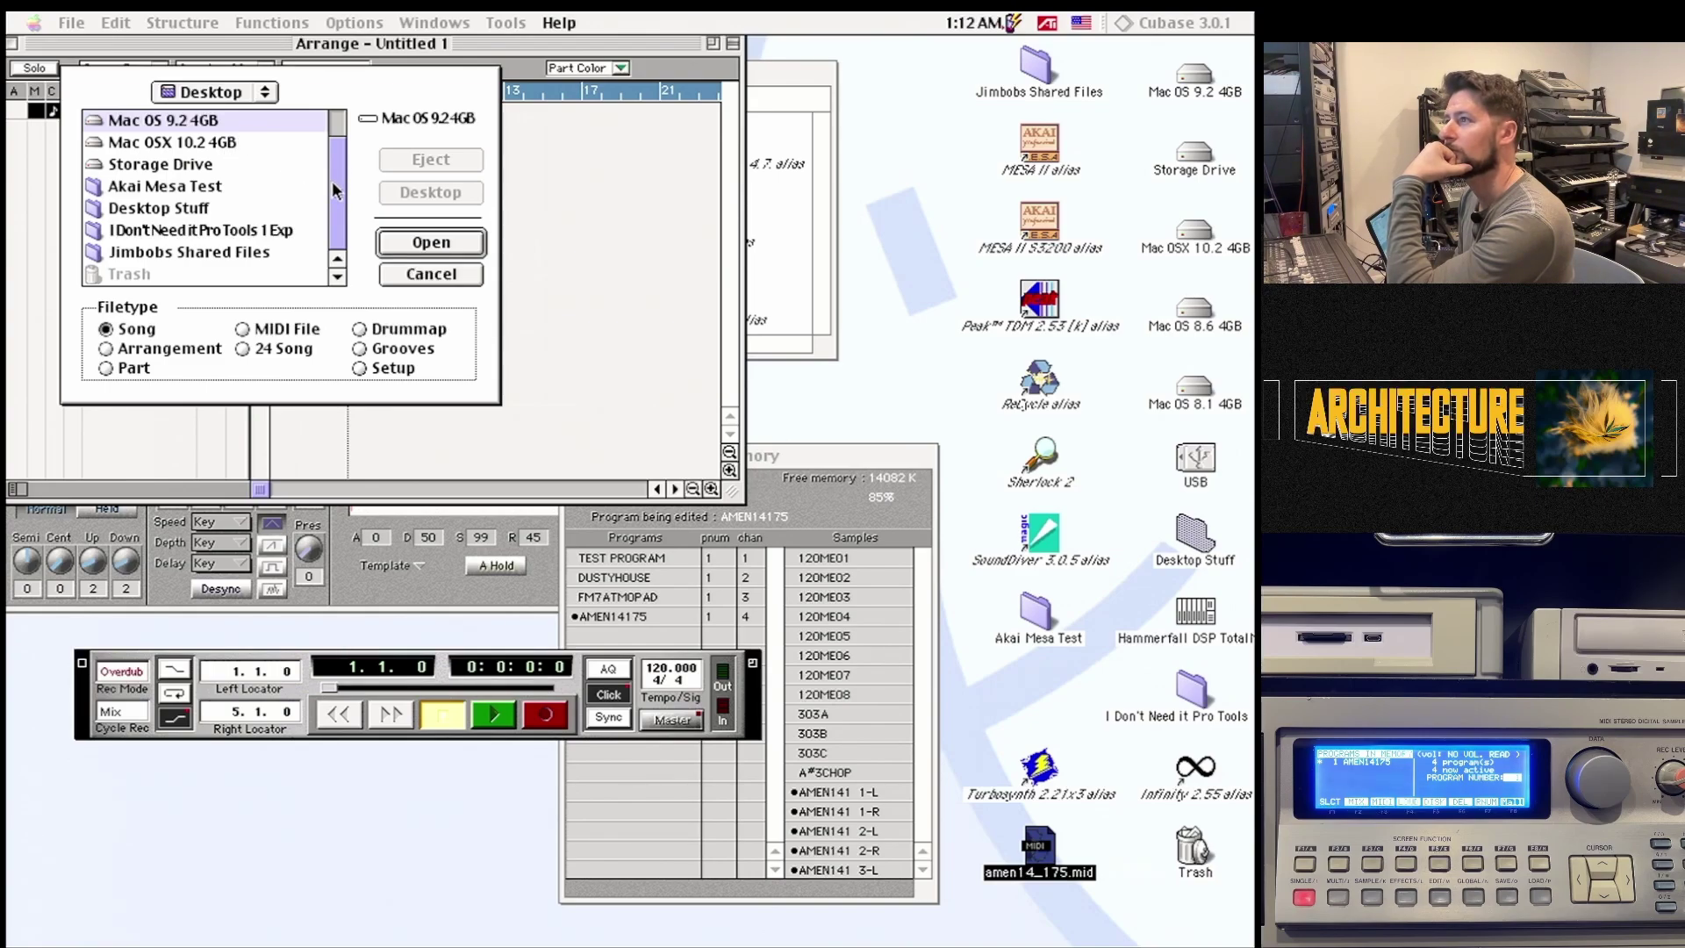
scroll(335, 191, up, 1)
click(242, 329)
scroll(345, 235, down, 1)
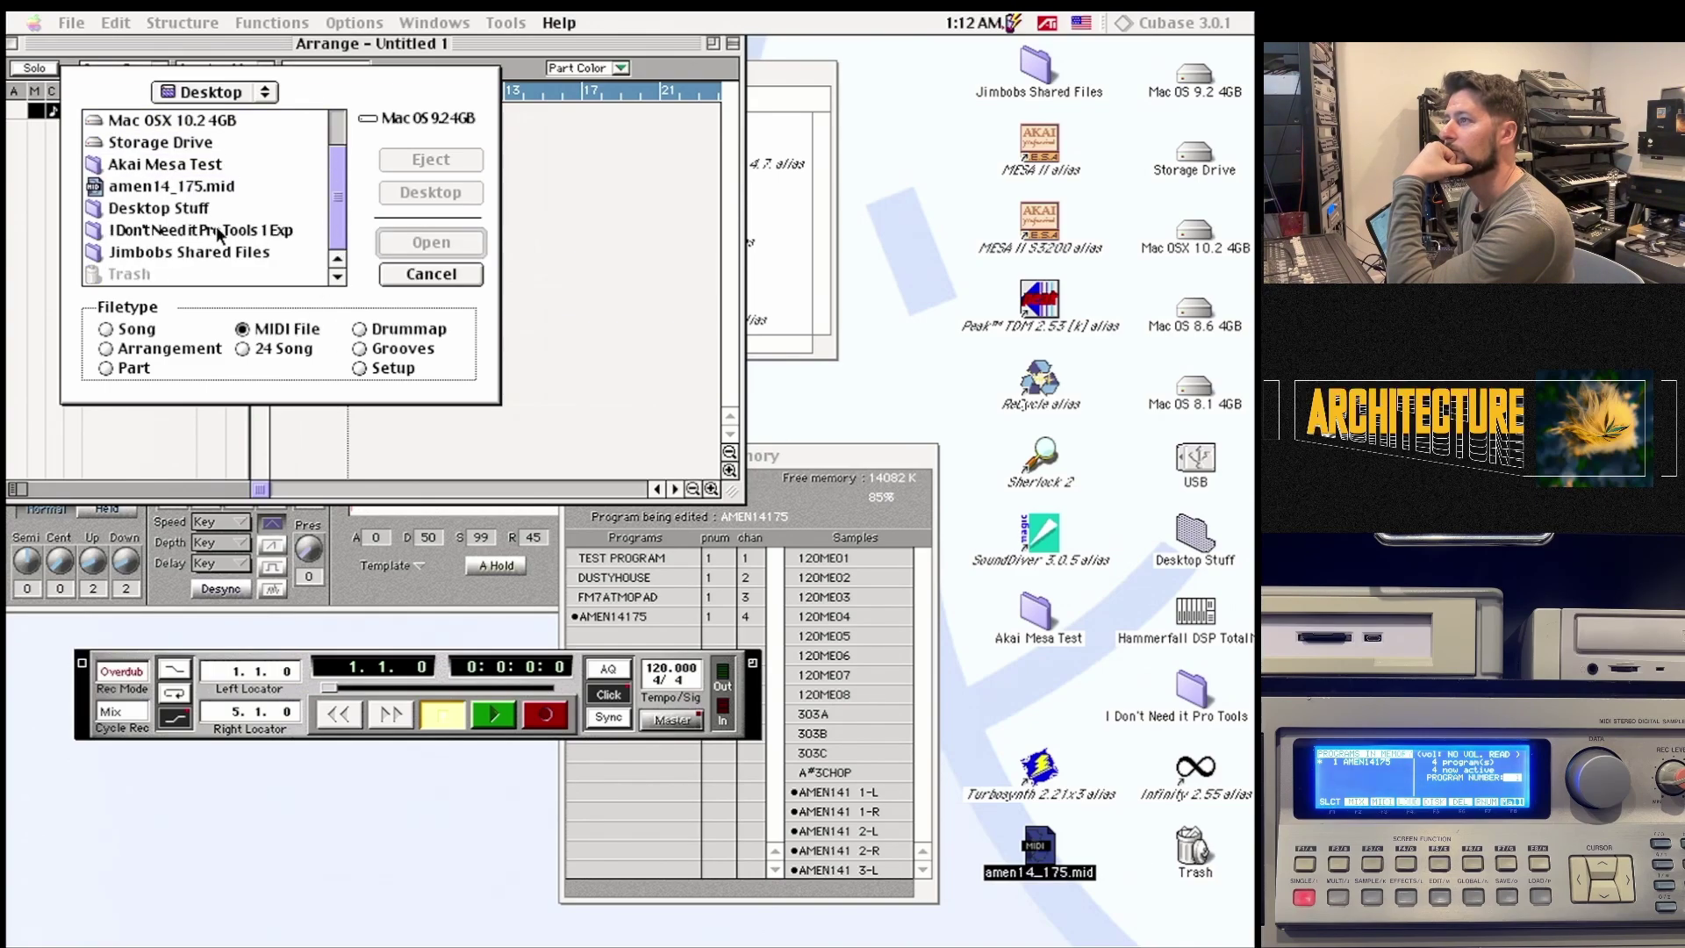
click(176, 186)
click(436, 246)
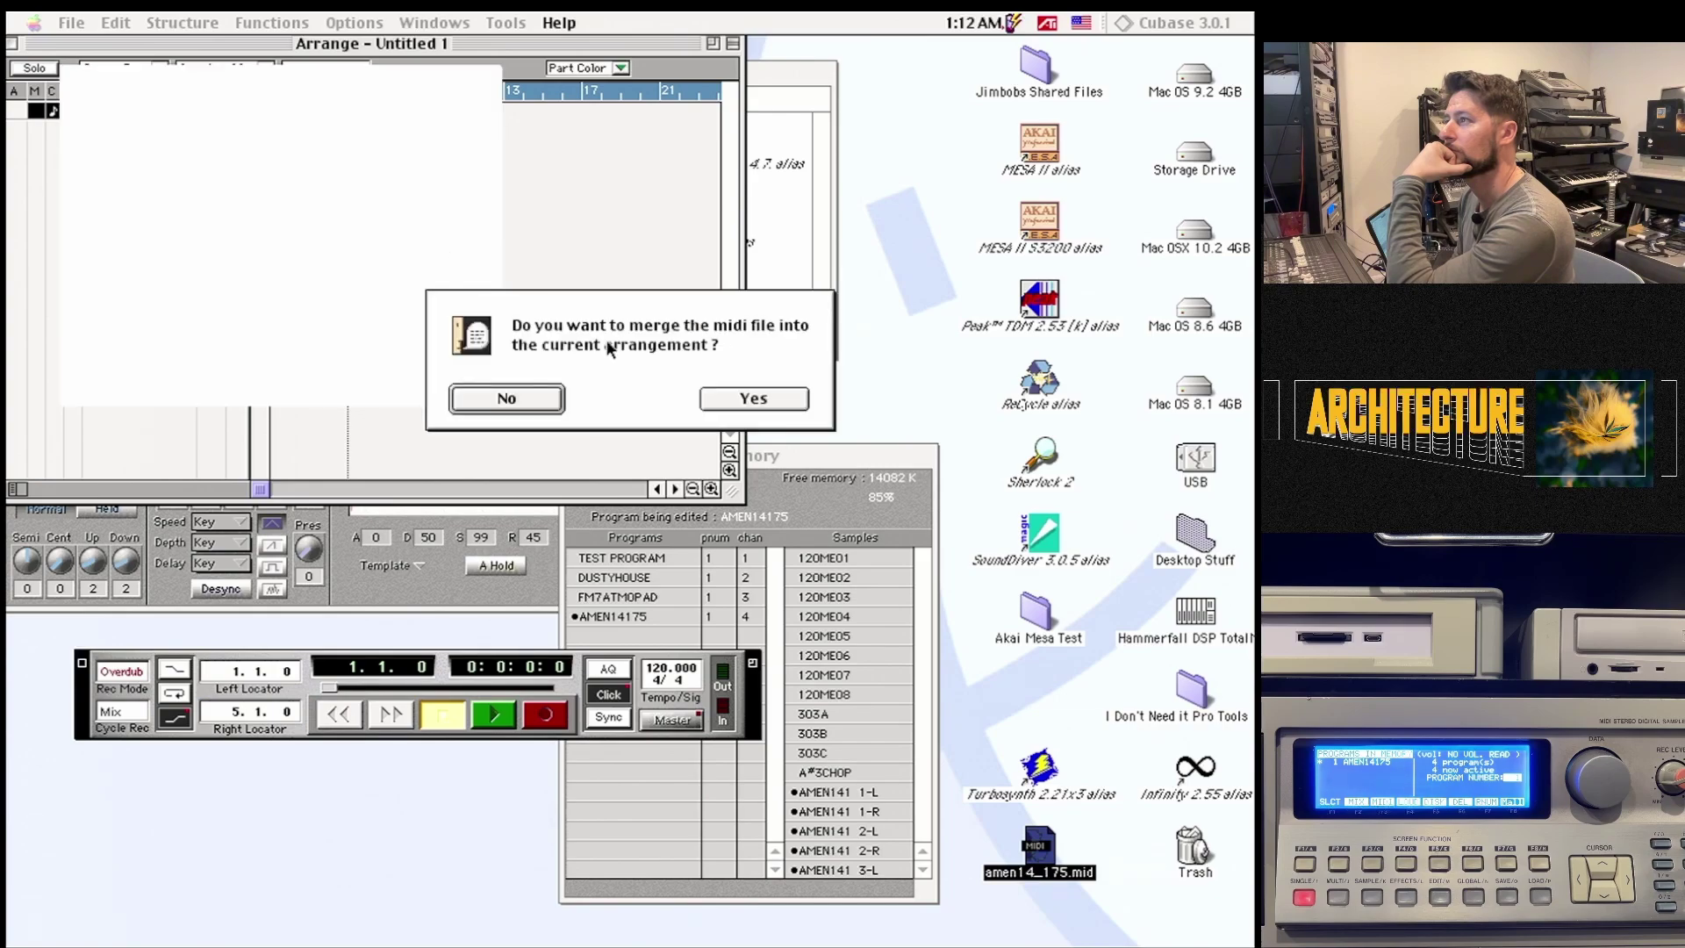
click(736, 397)
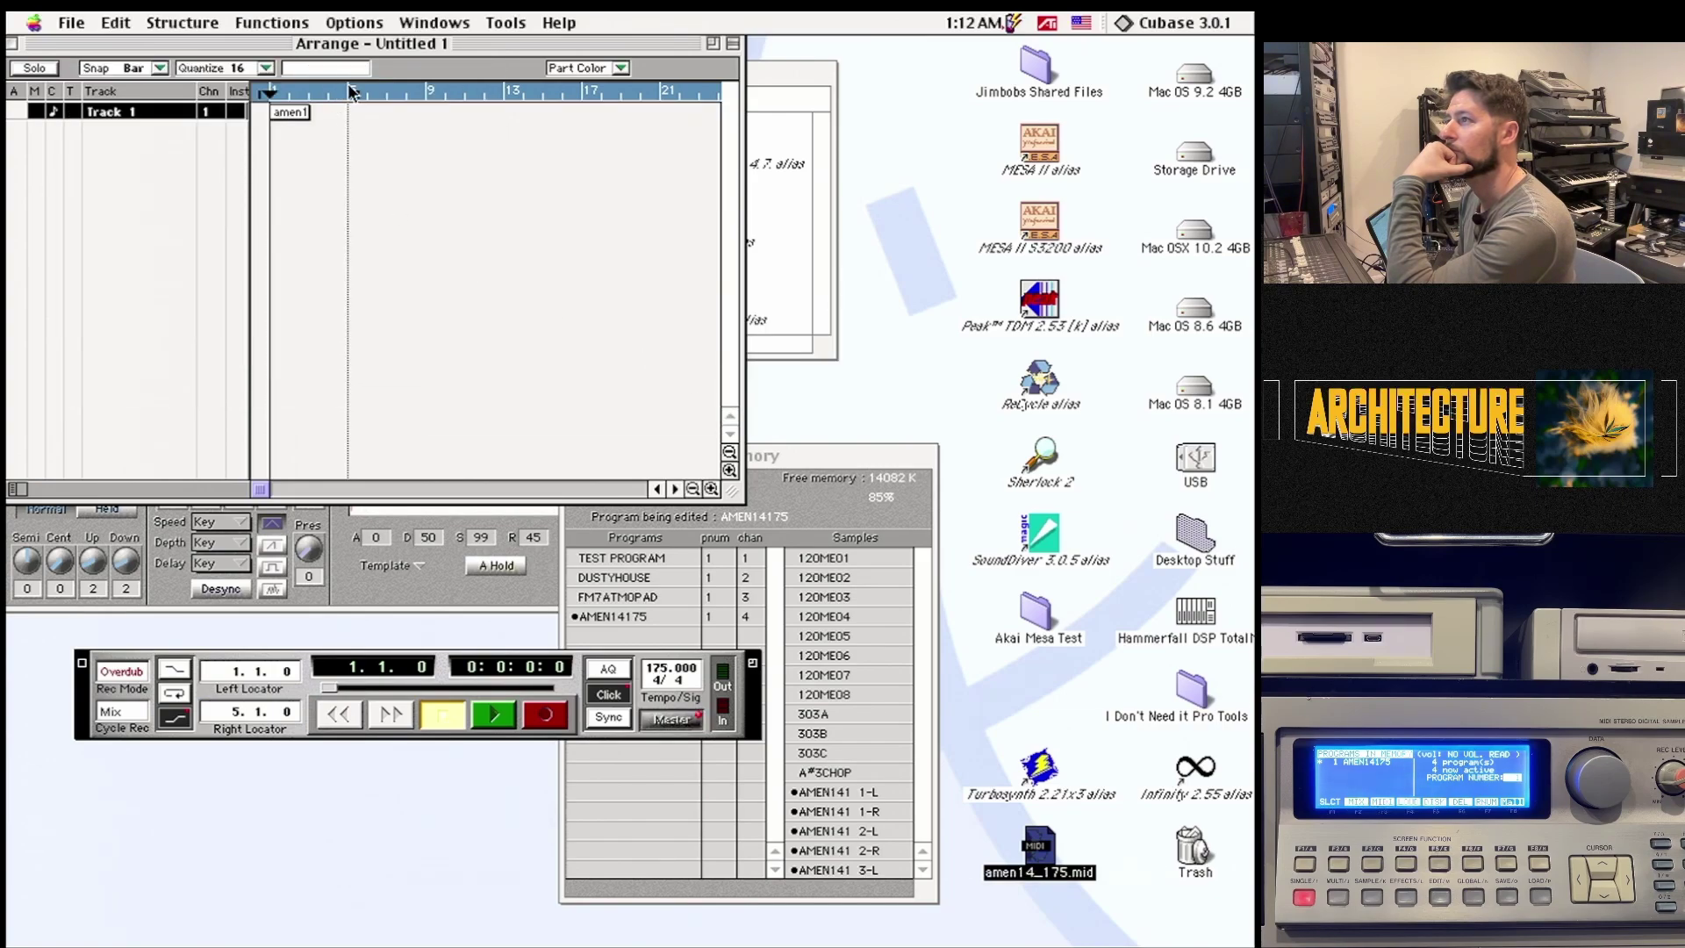
- Set the right locator to bar 3, view the amen1 notes, then set Track 1 to channel 4
right_click(313, 98)
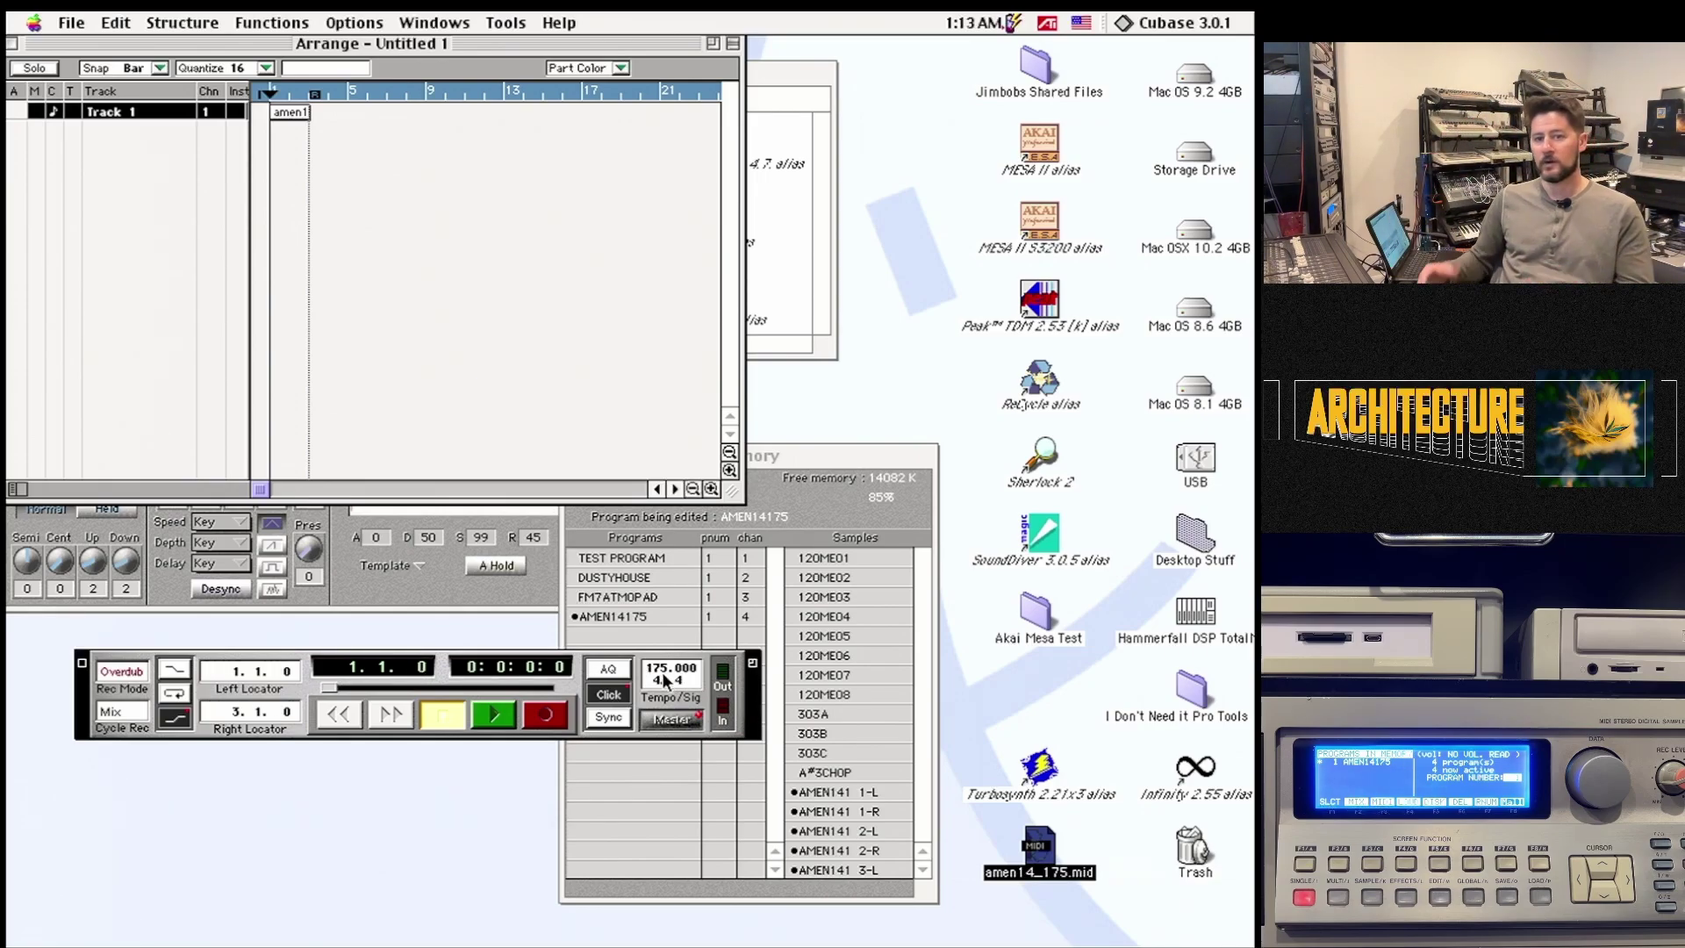
double_click(290, 112)
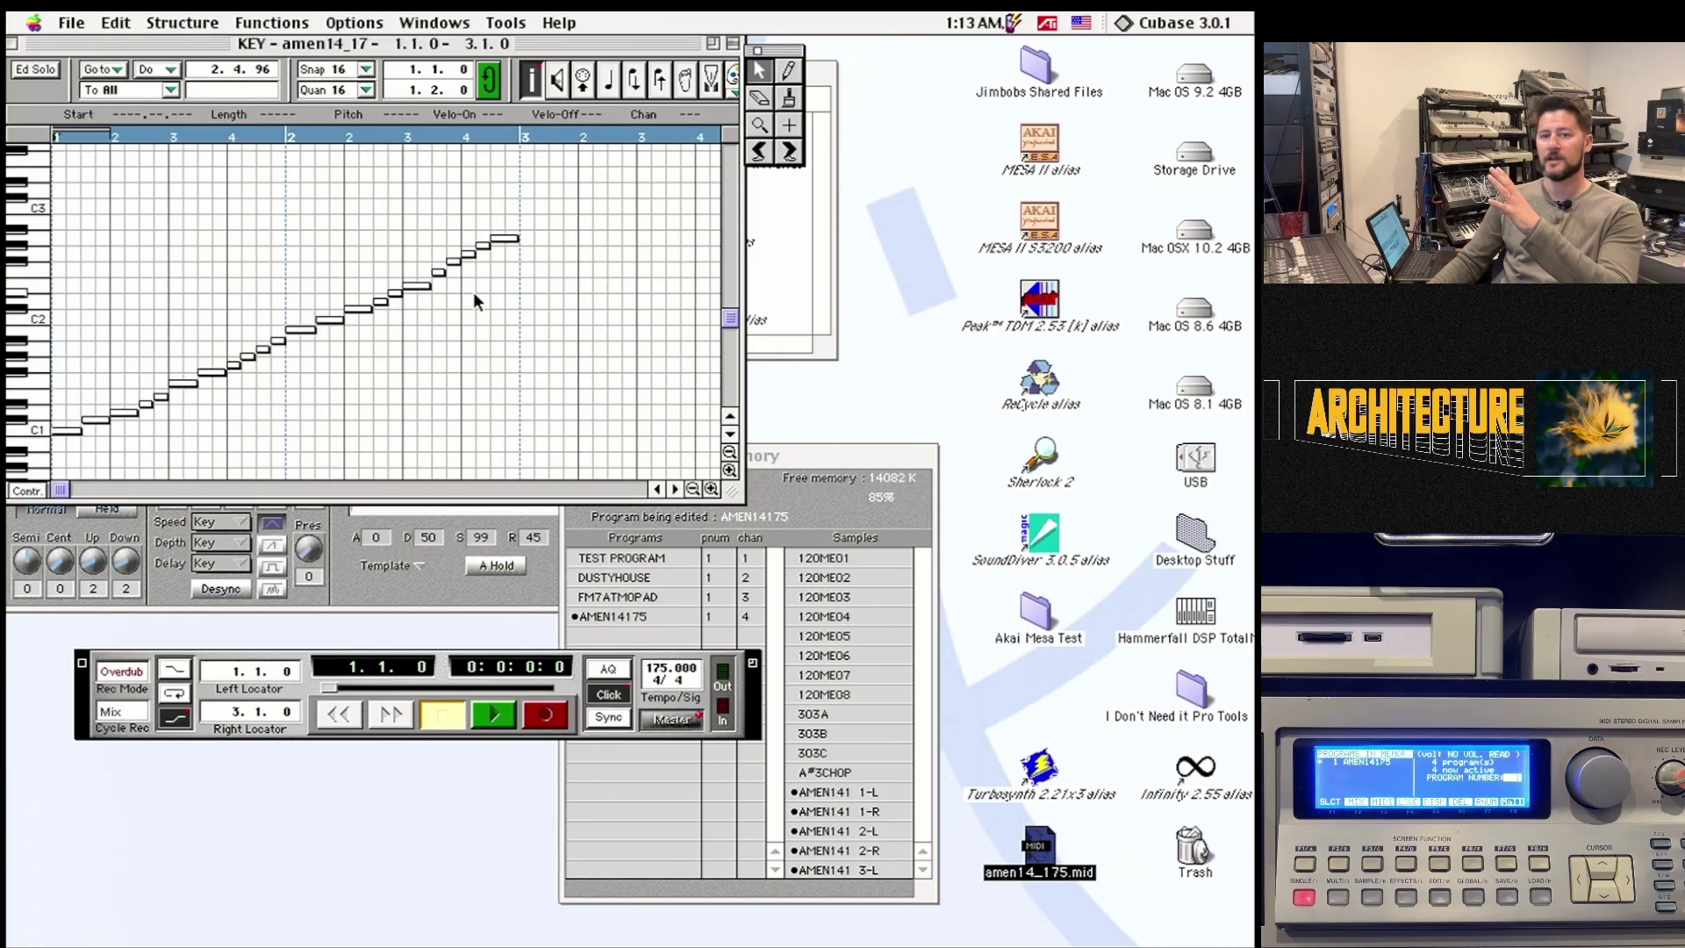
click(12, 43)
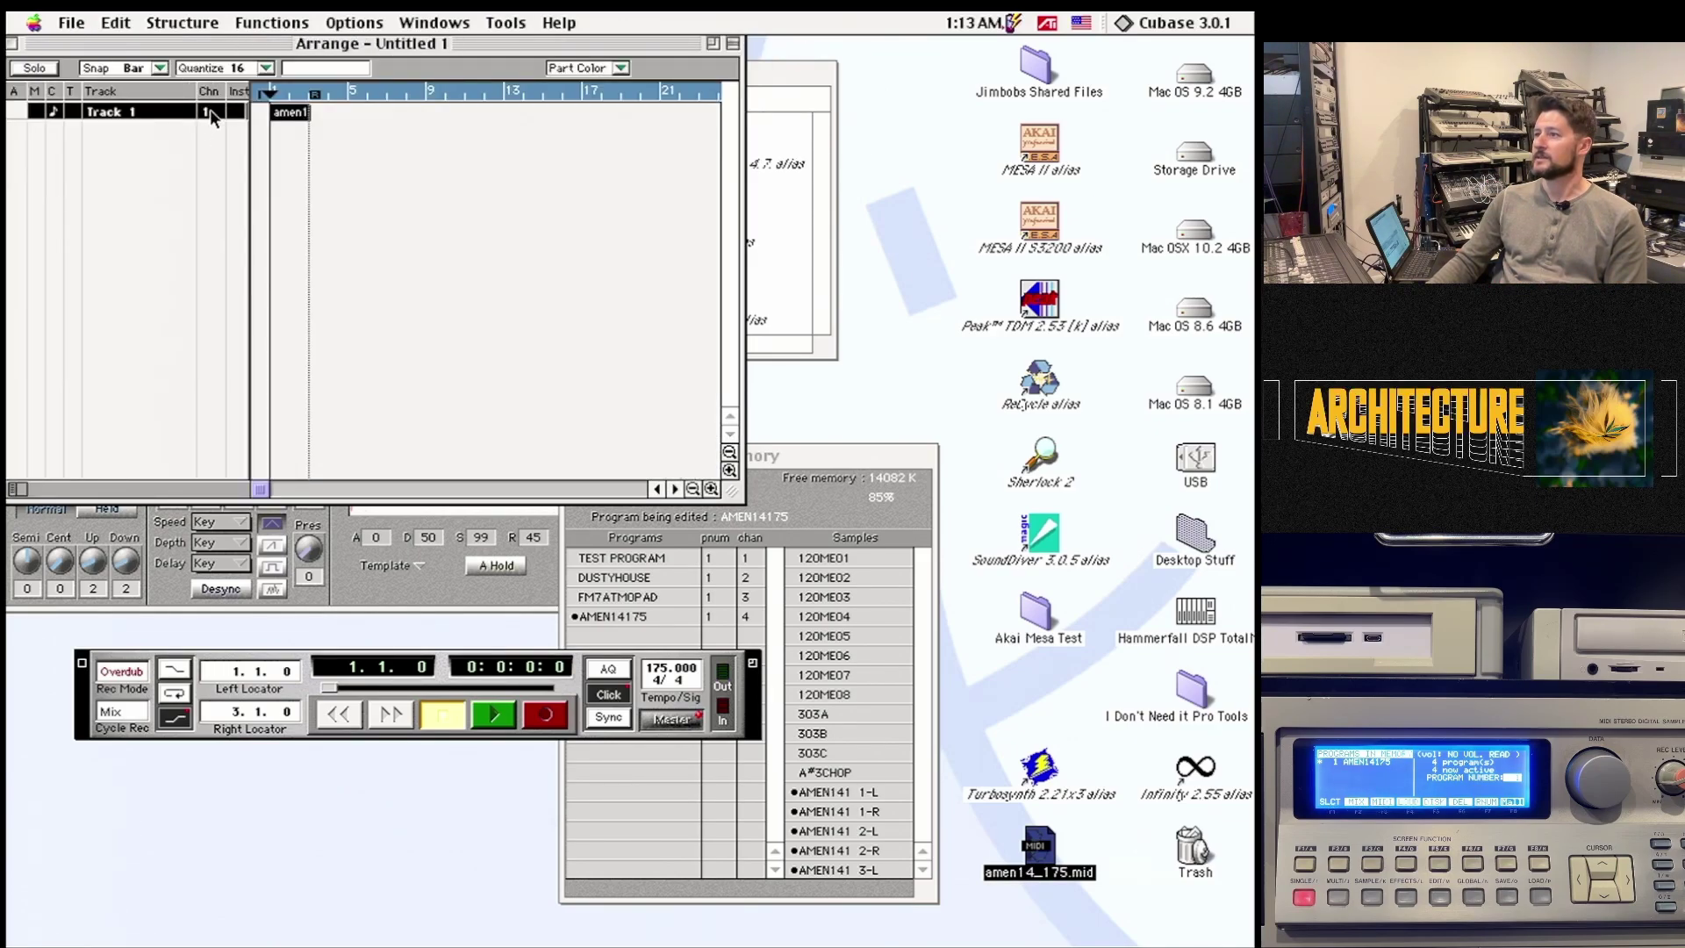
drag(208, 109, 208, 98)
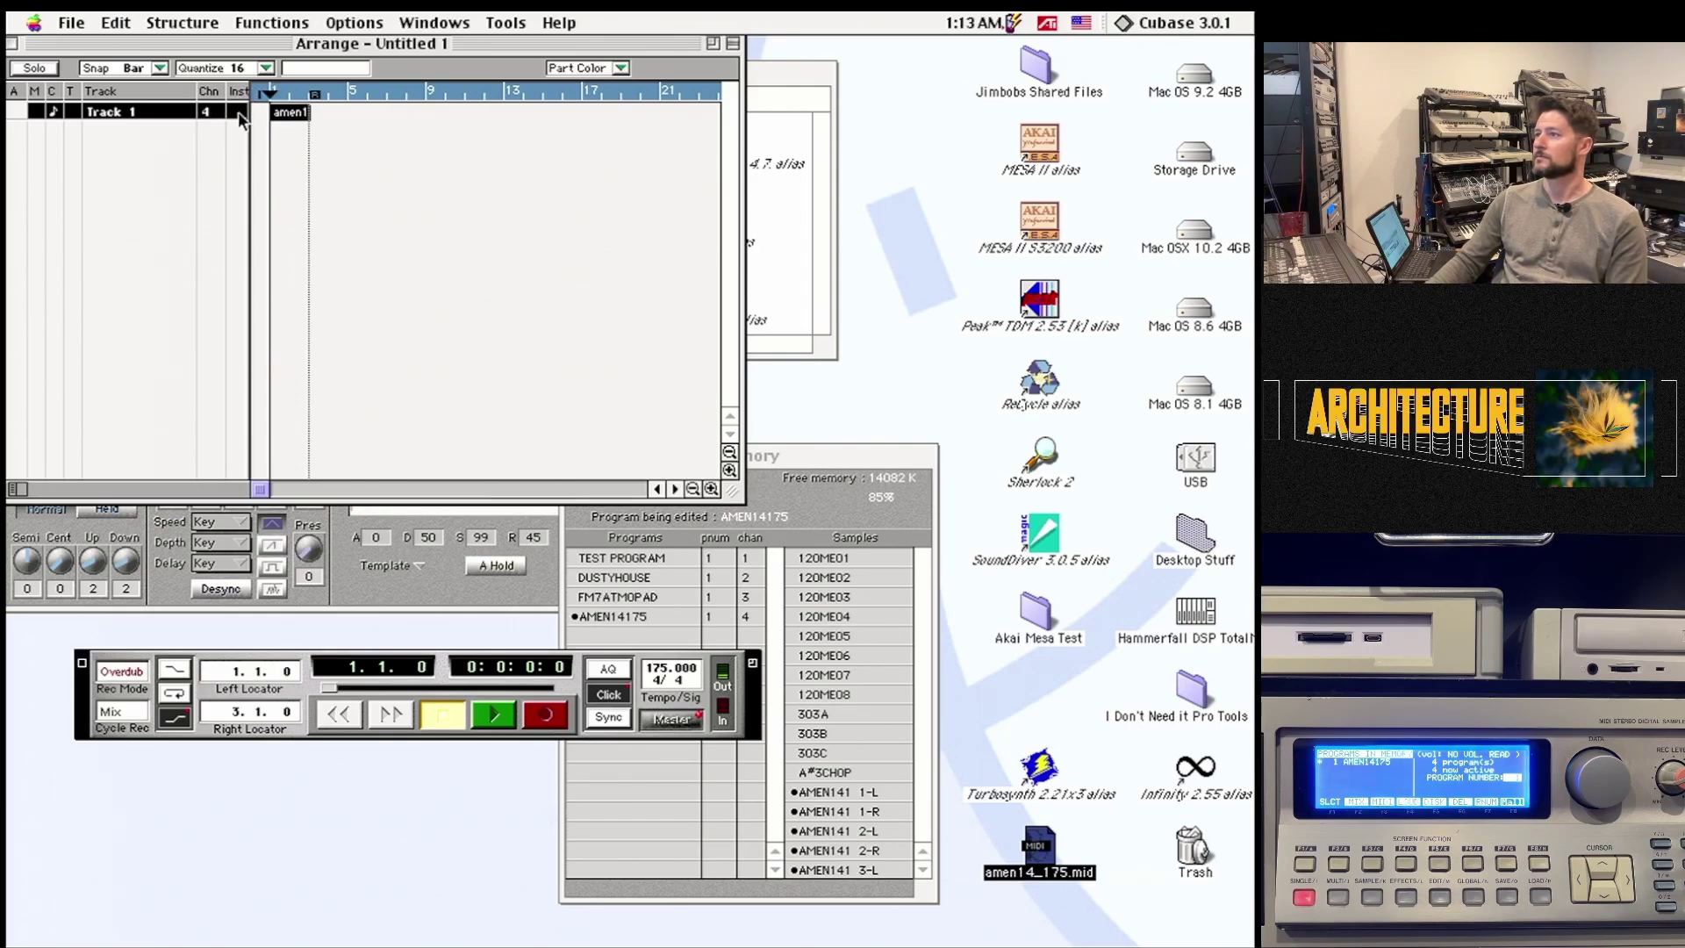
click(281, 19)
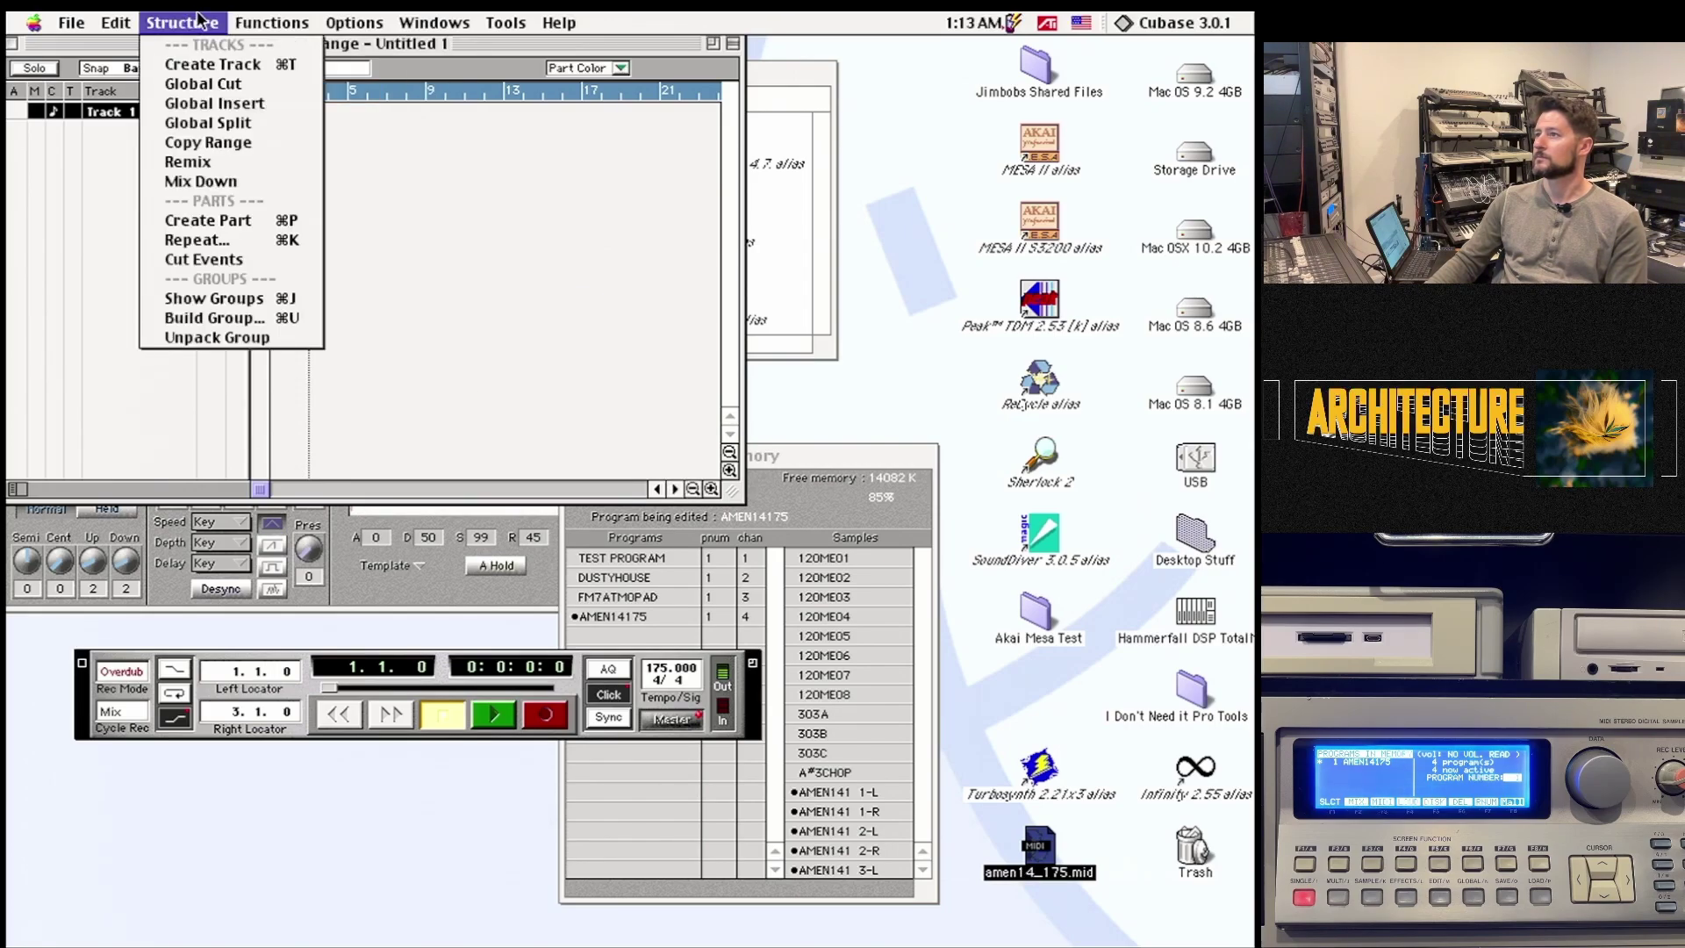
mouse_move(347, 19)
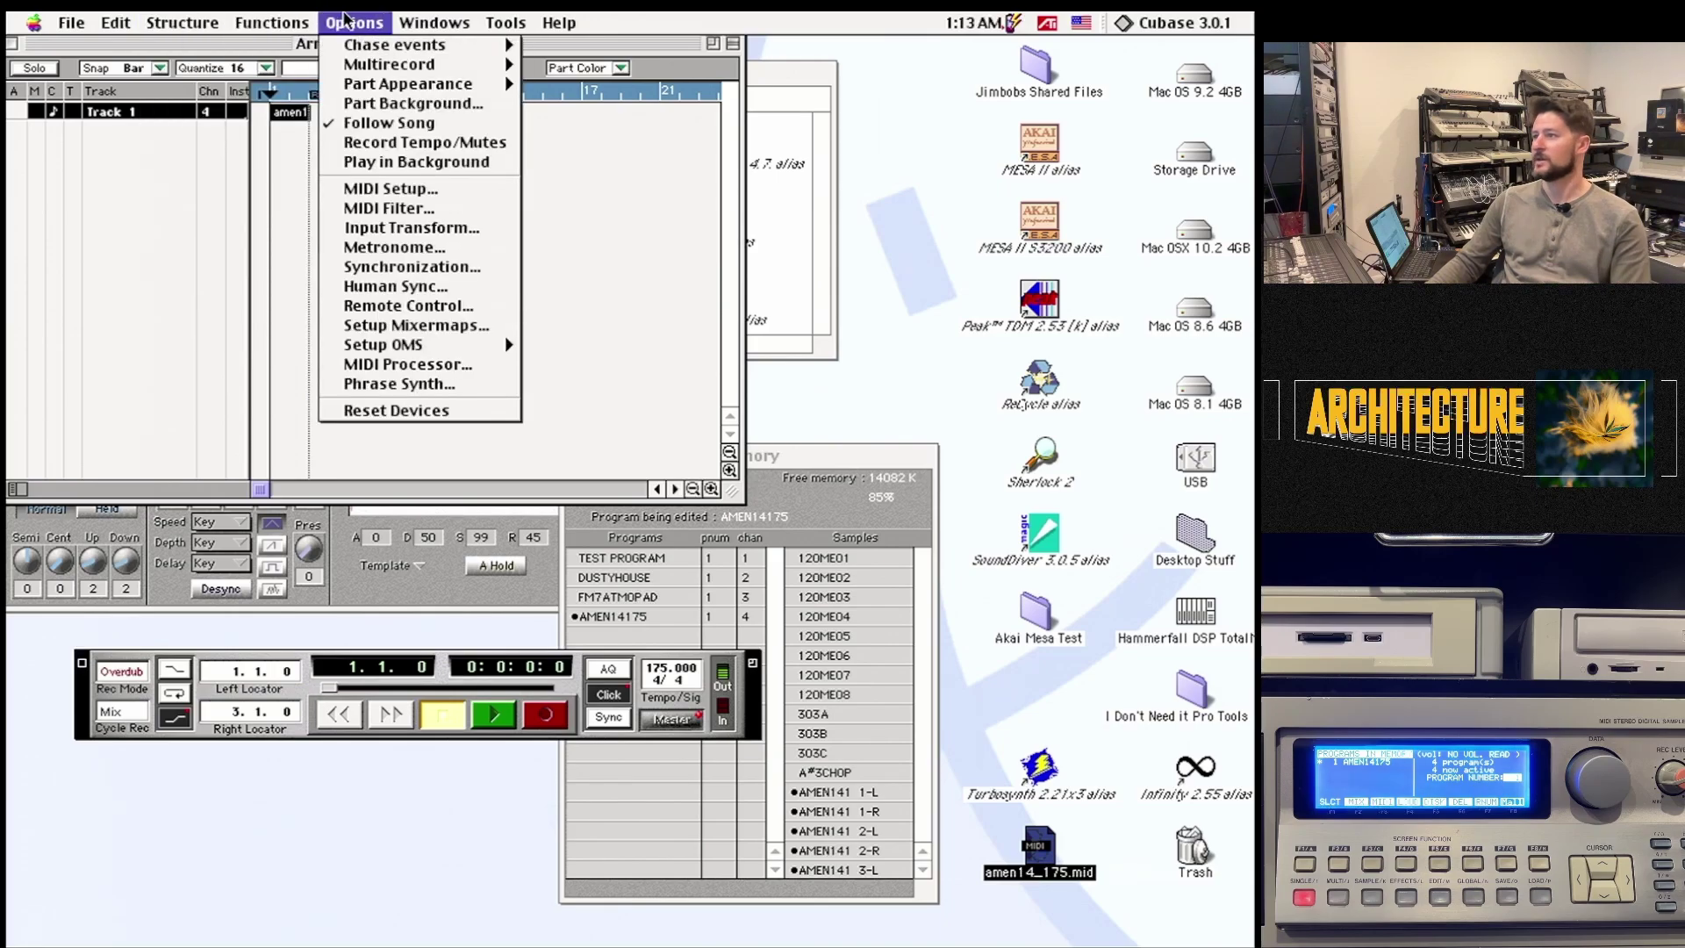
mouse_move(413, 351)
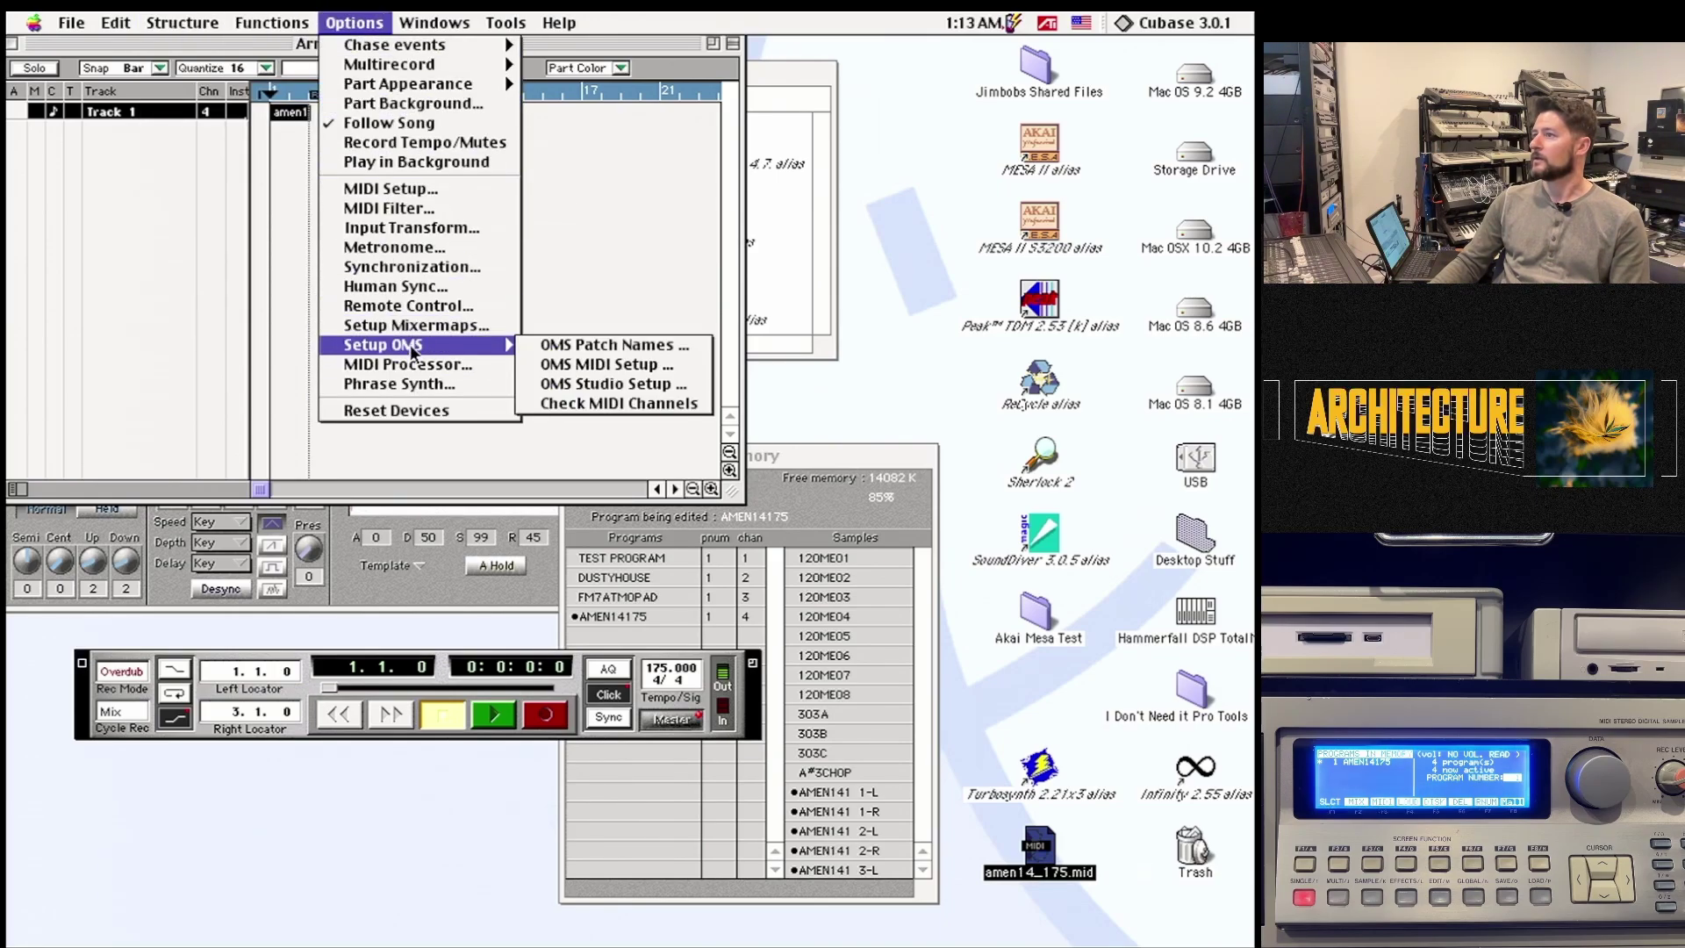
click(404, 189)
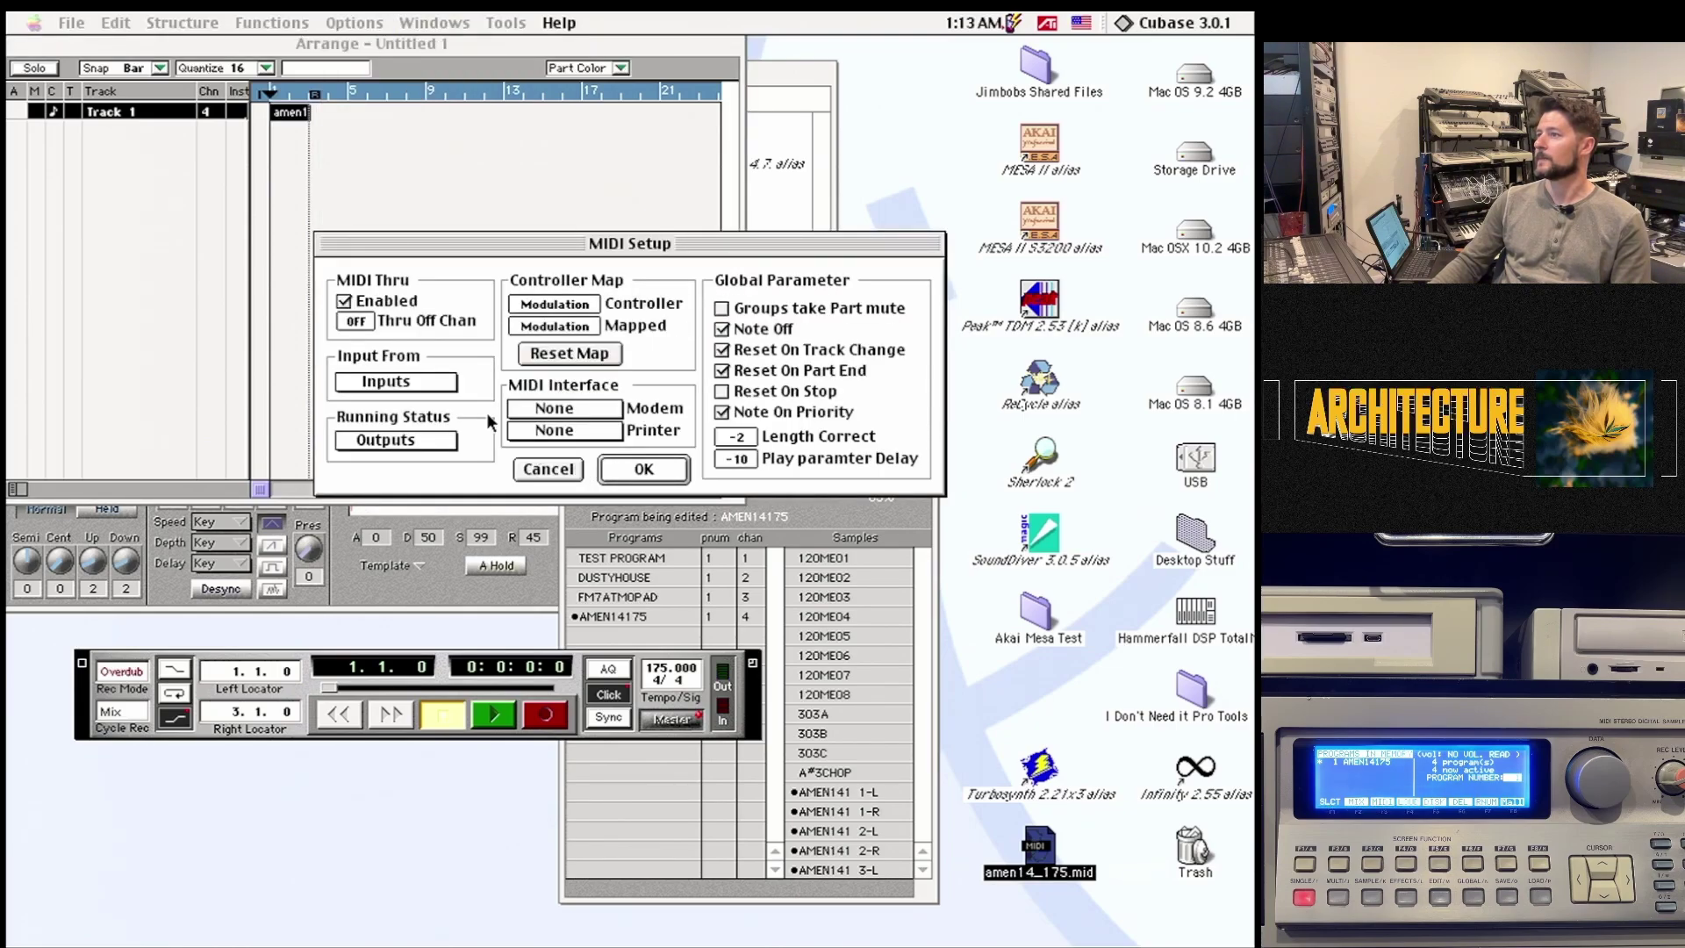
click(436, 382)
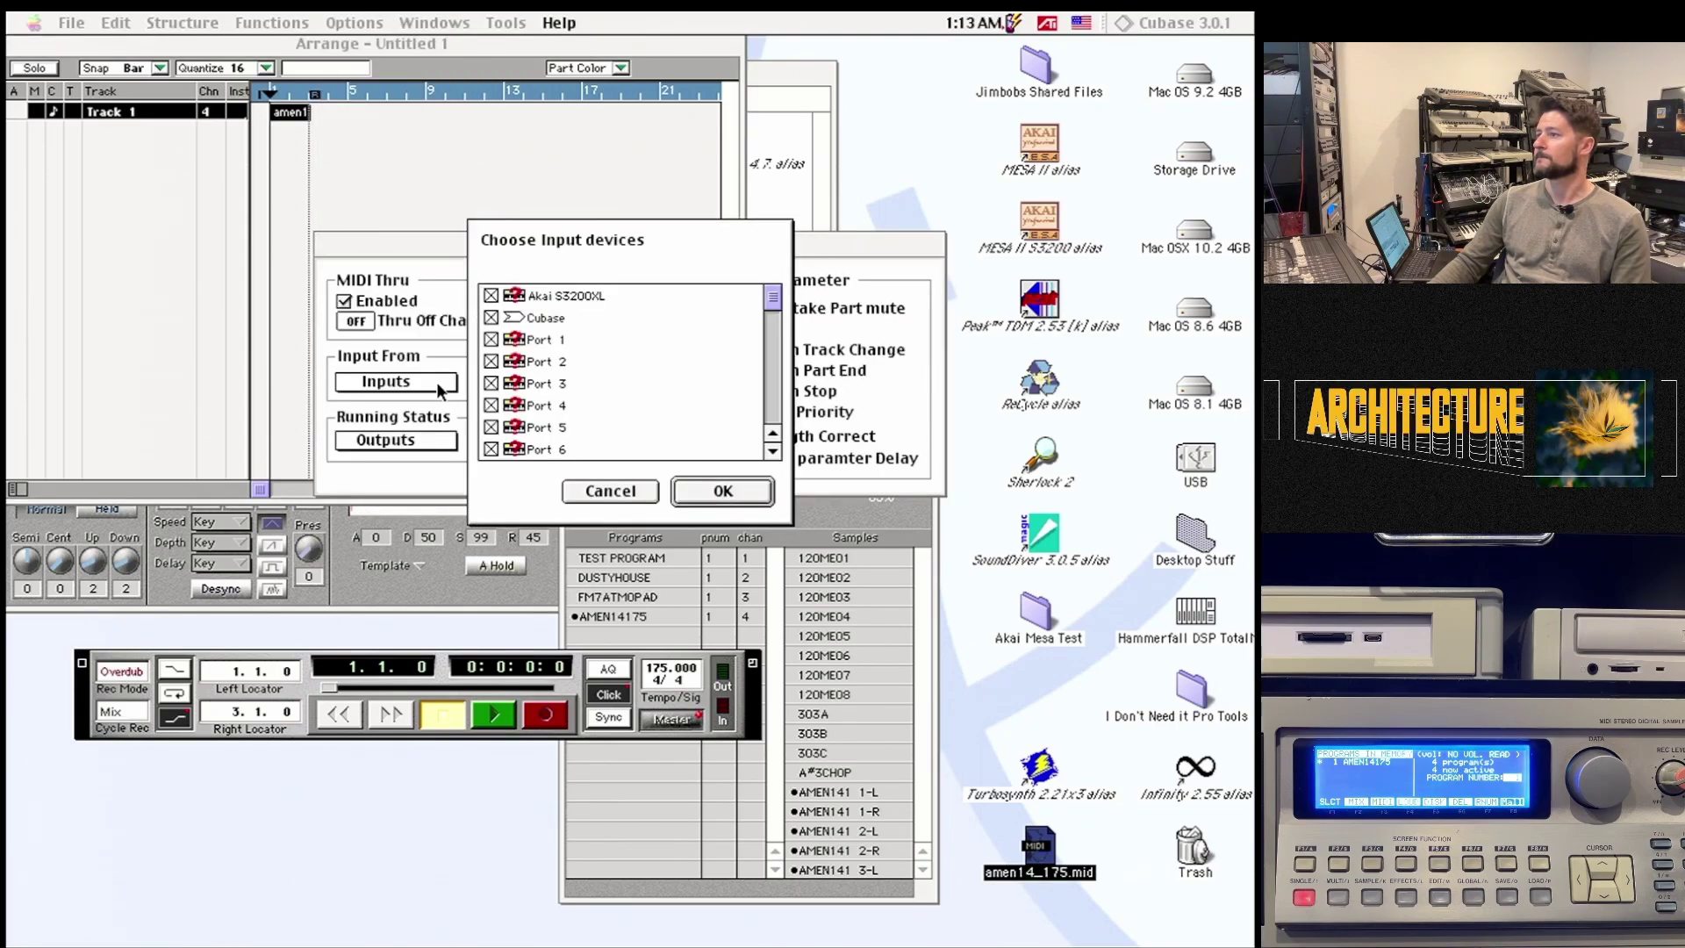
click(621, 497)
click(557, 472)
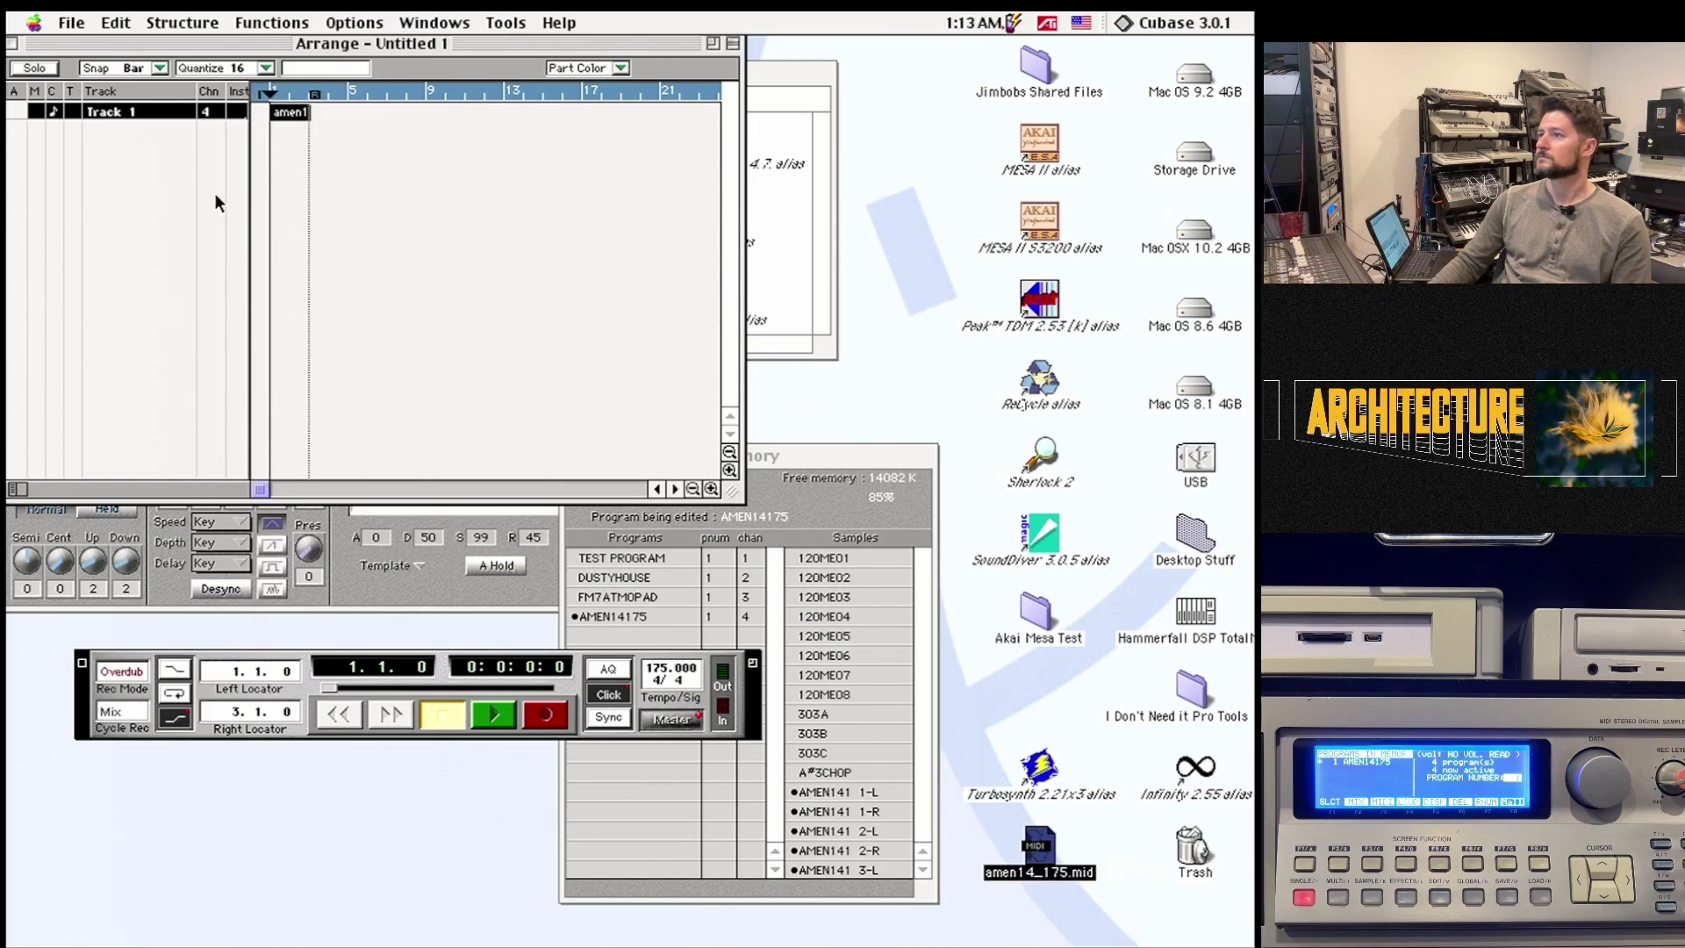
click(260, 489)
- Rearrange and widen the track list to show Track 1's channel and Akai output, then play amen1
drag(244, 92, 127, 118)
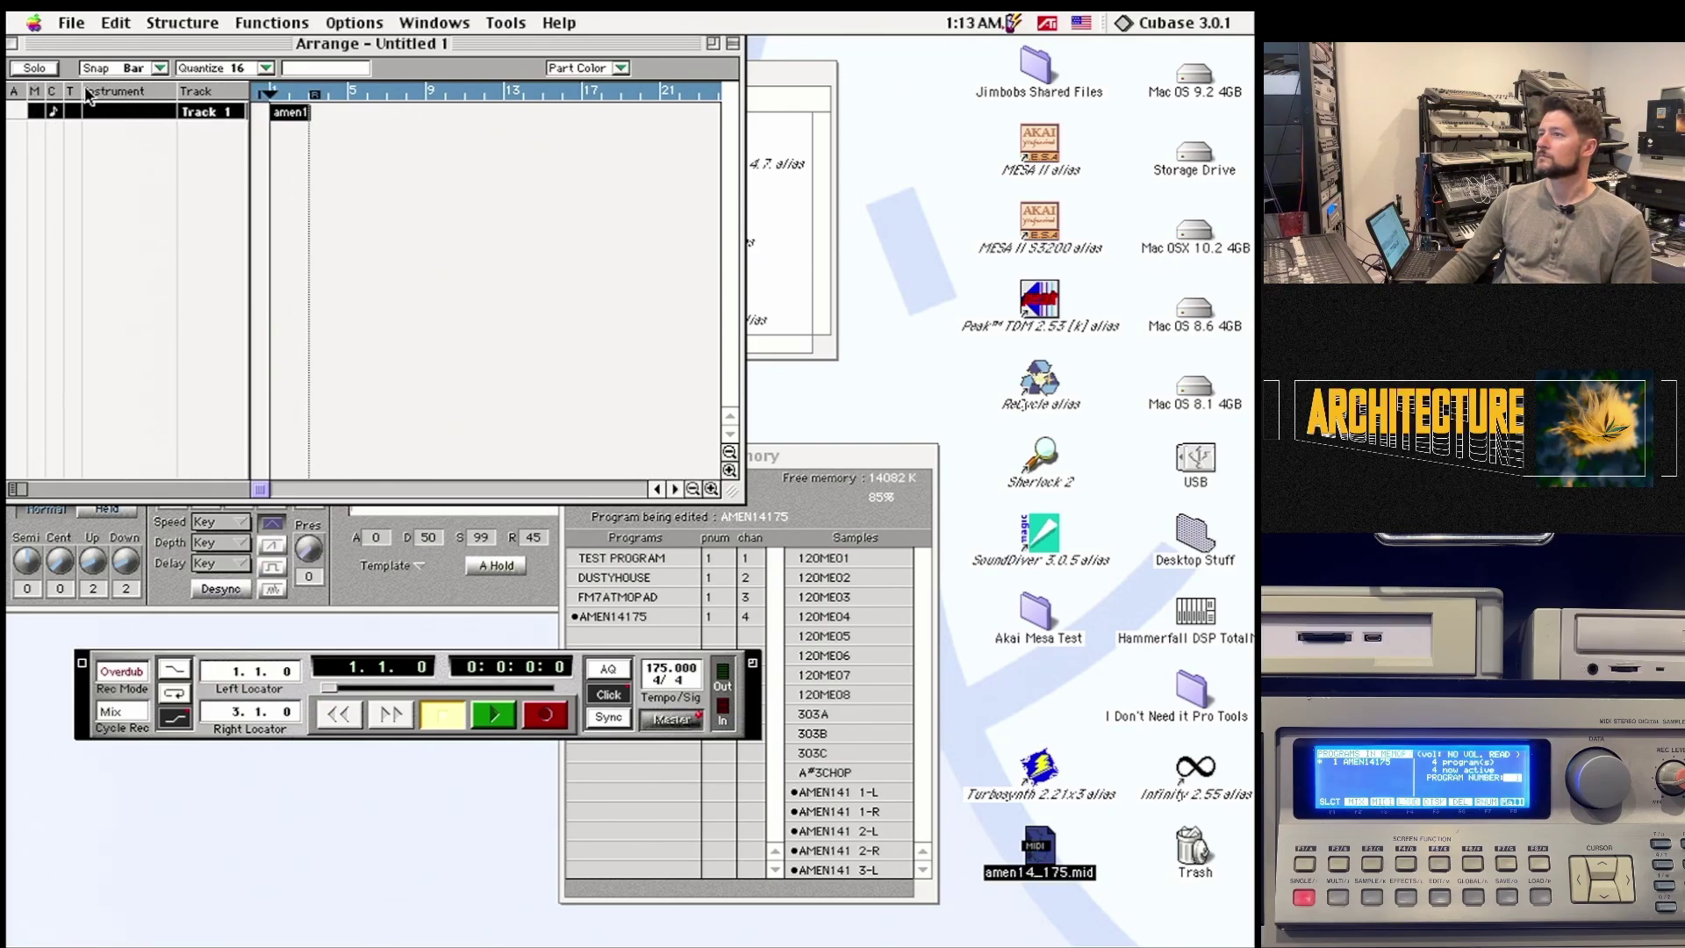
drag(182, 97, 176, 98)
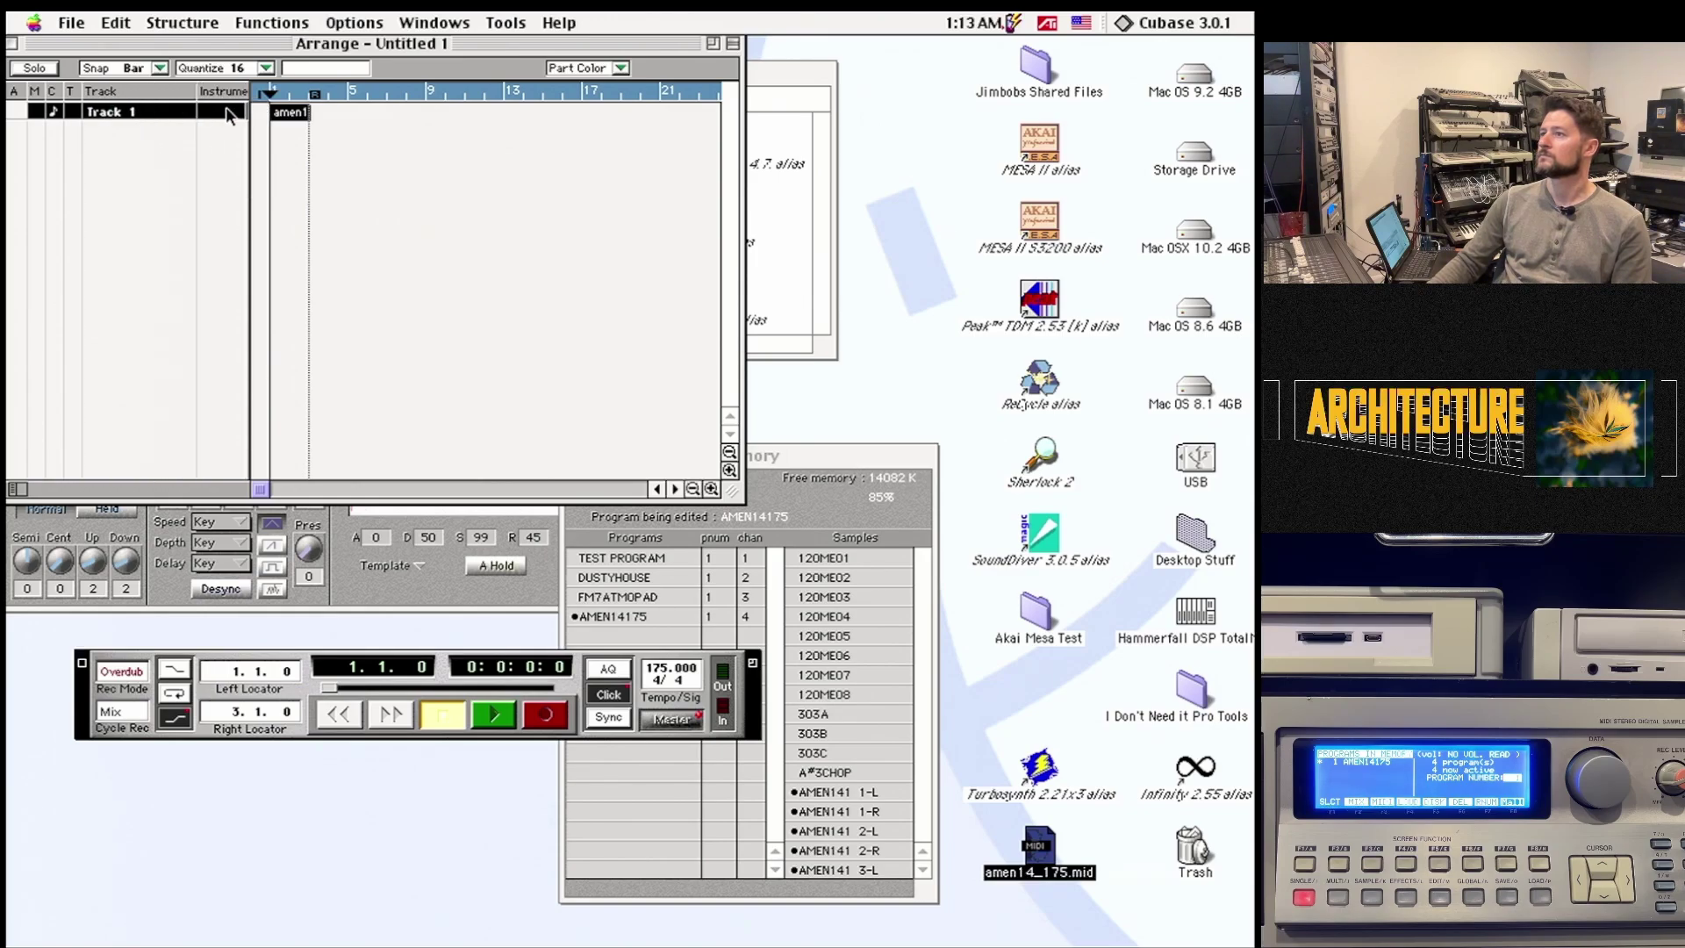
drag(252, 472, 376, 469)
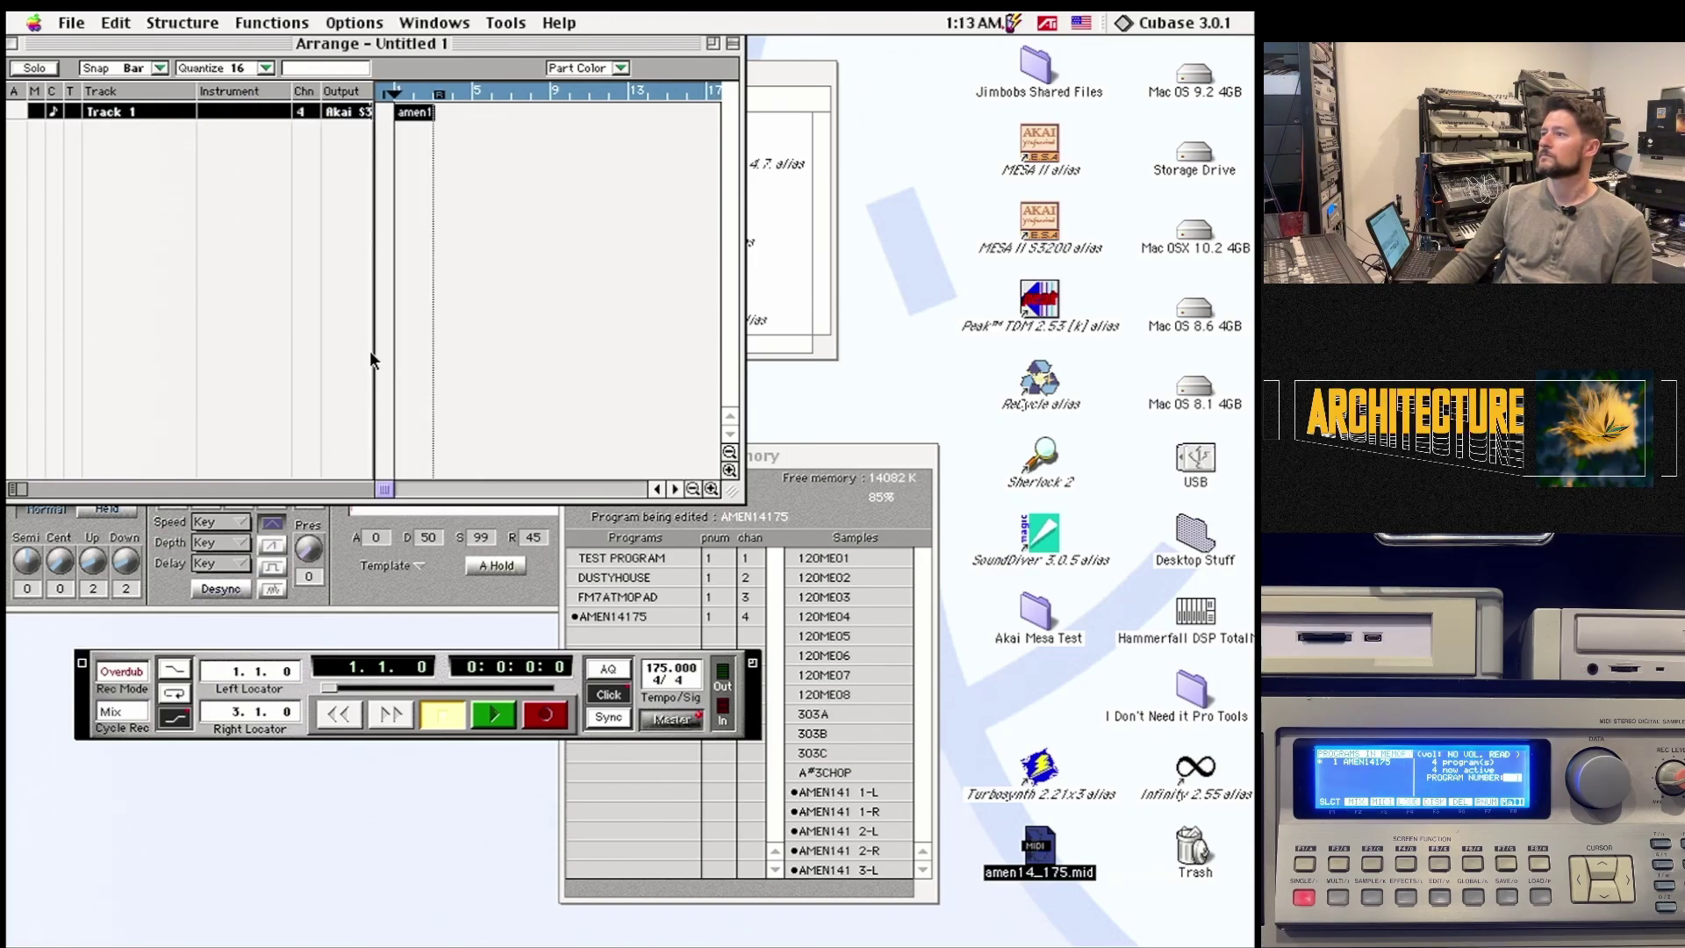
drag(372, 350, 406, 352)
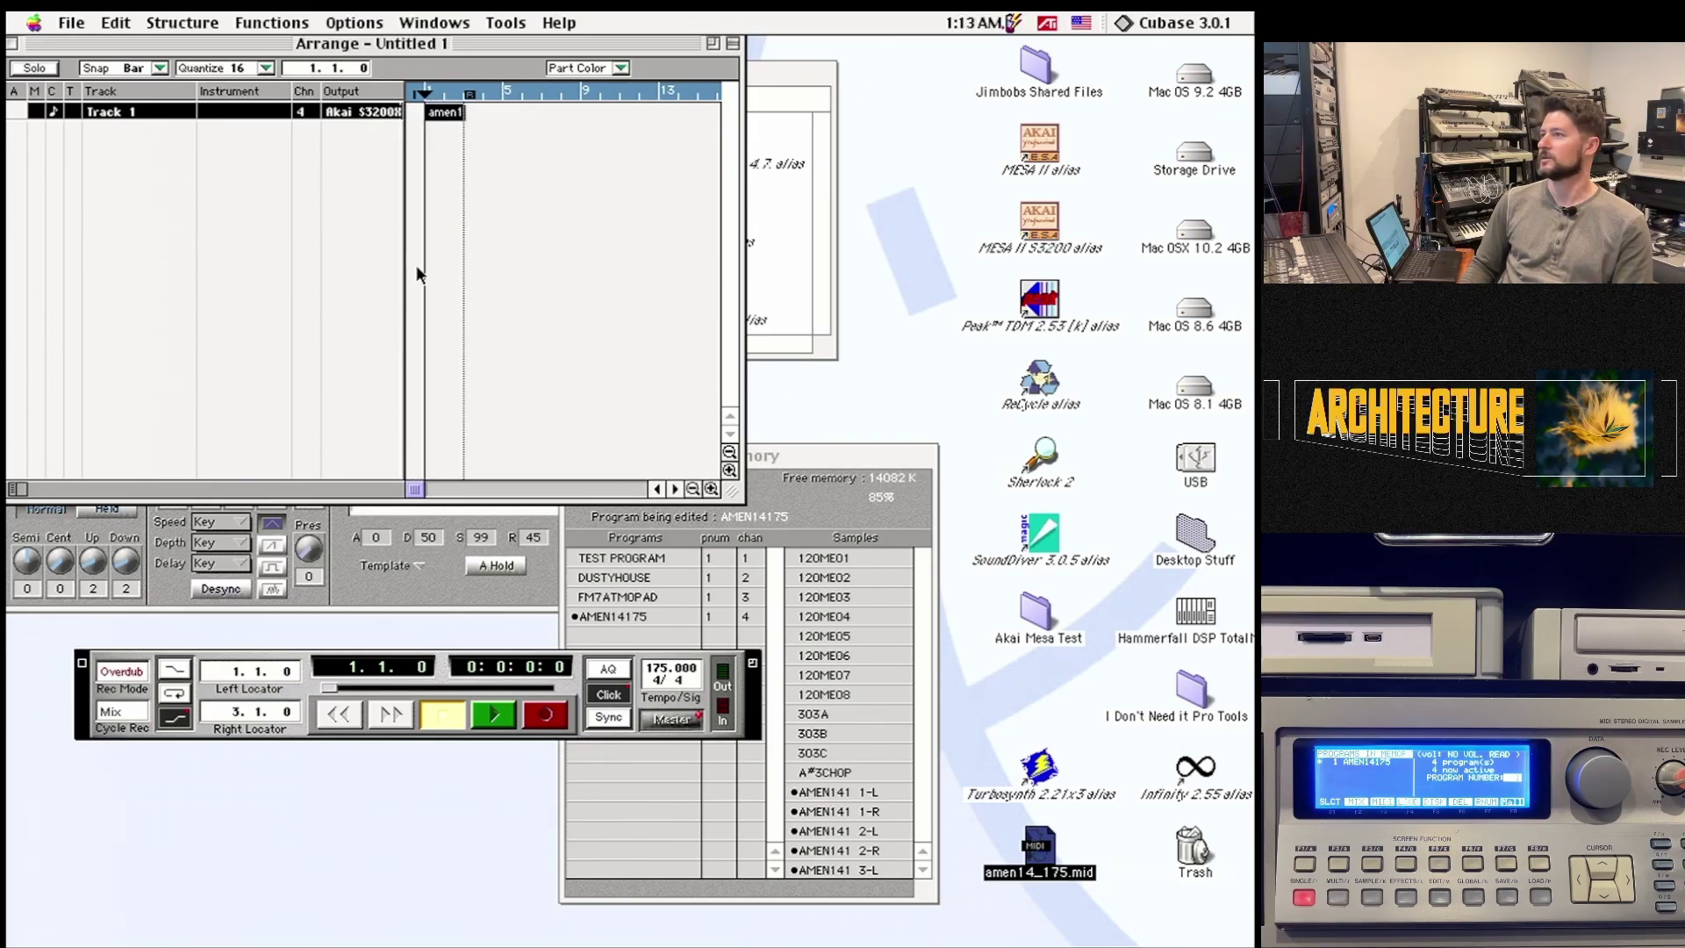
key(space)
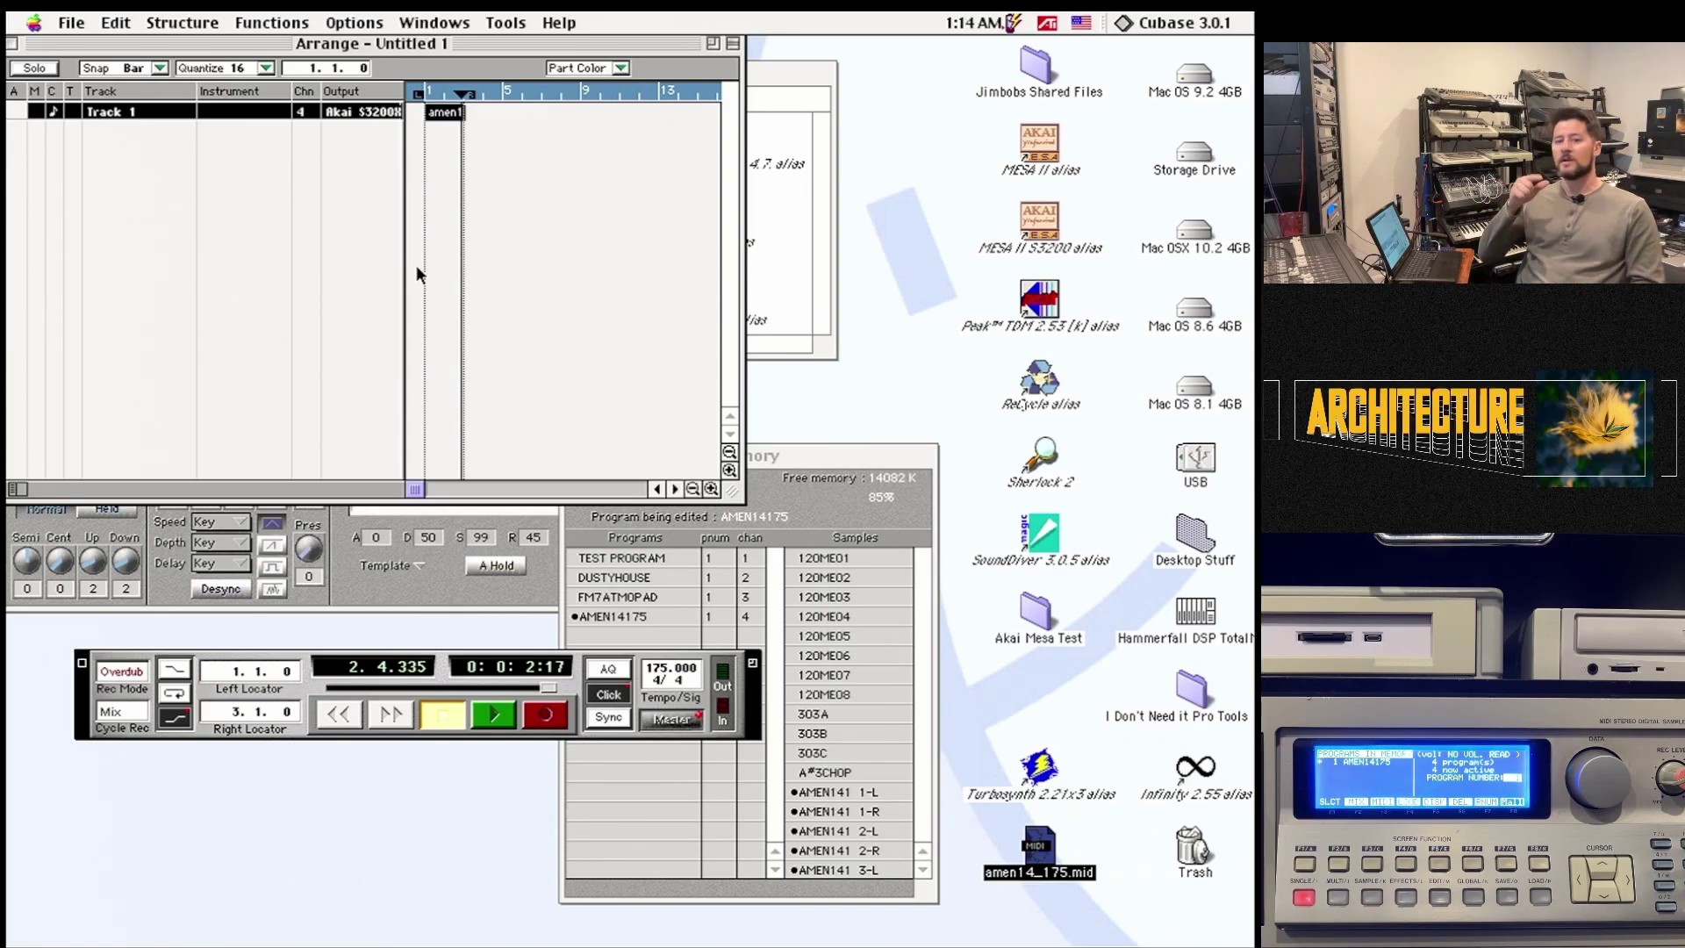
- Switch to MESA II and reconnect to the S3200XL through the Sampler selection dialog
click(409, 548)
click(71, 23)
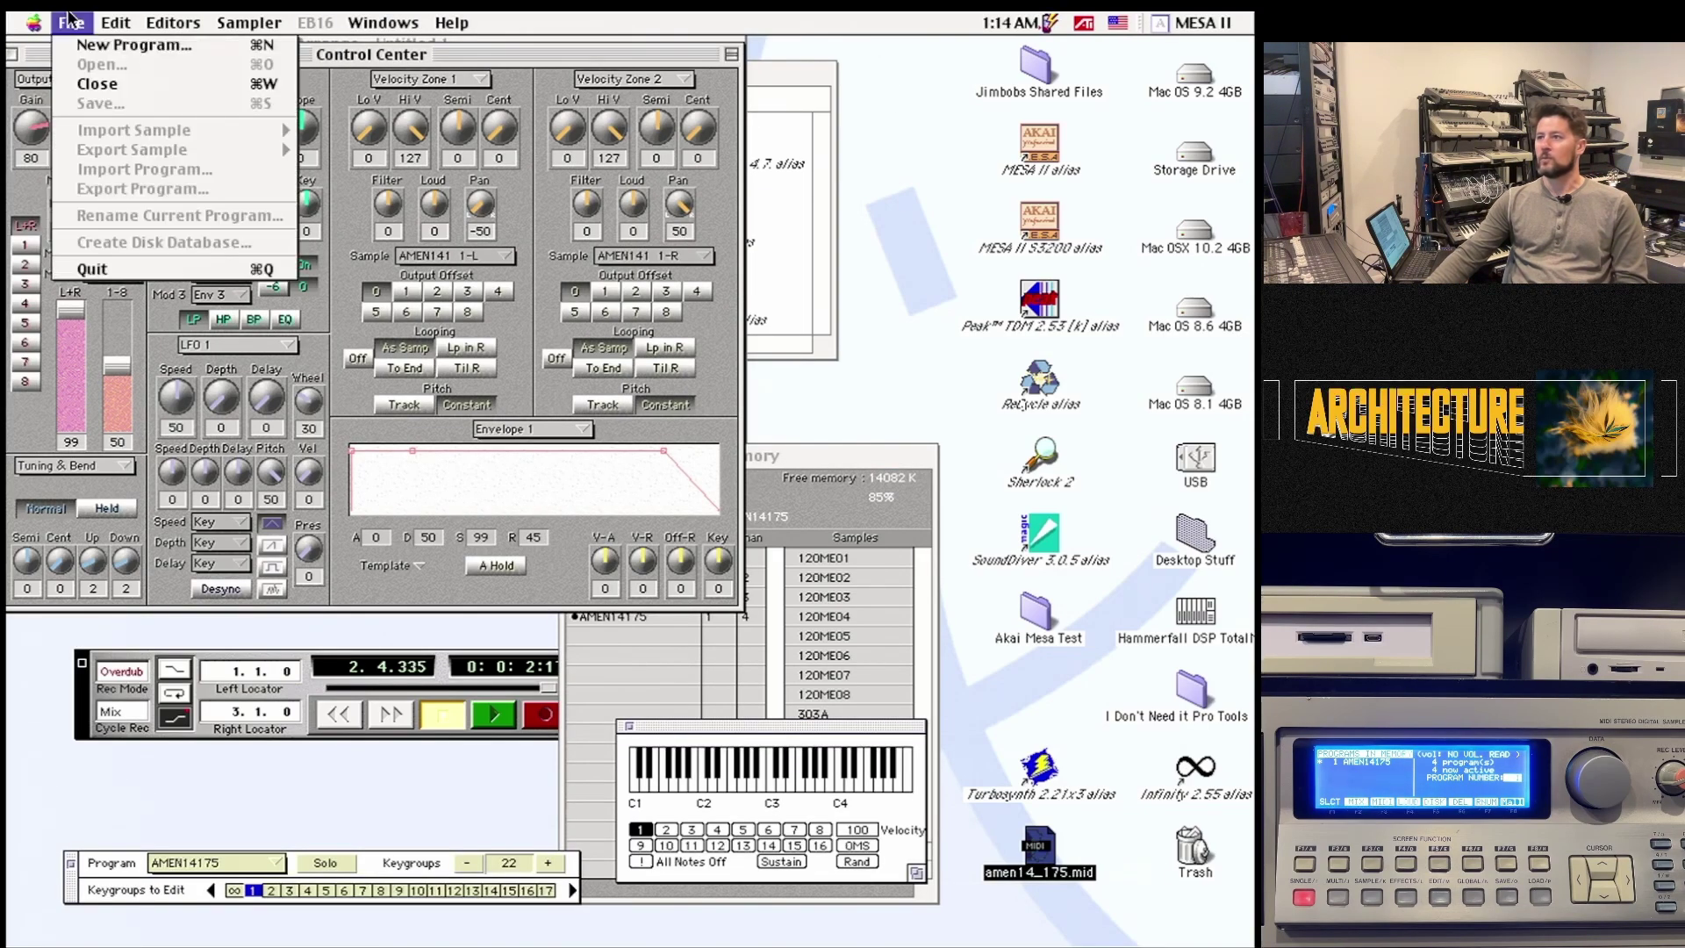
mouse_move(249, 21)
click(439, 33)
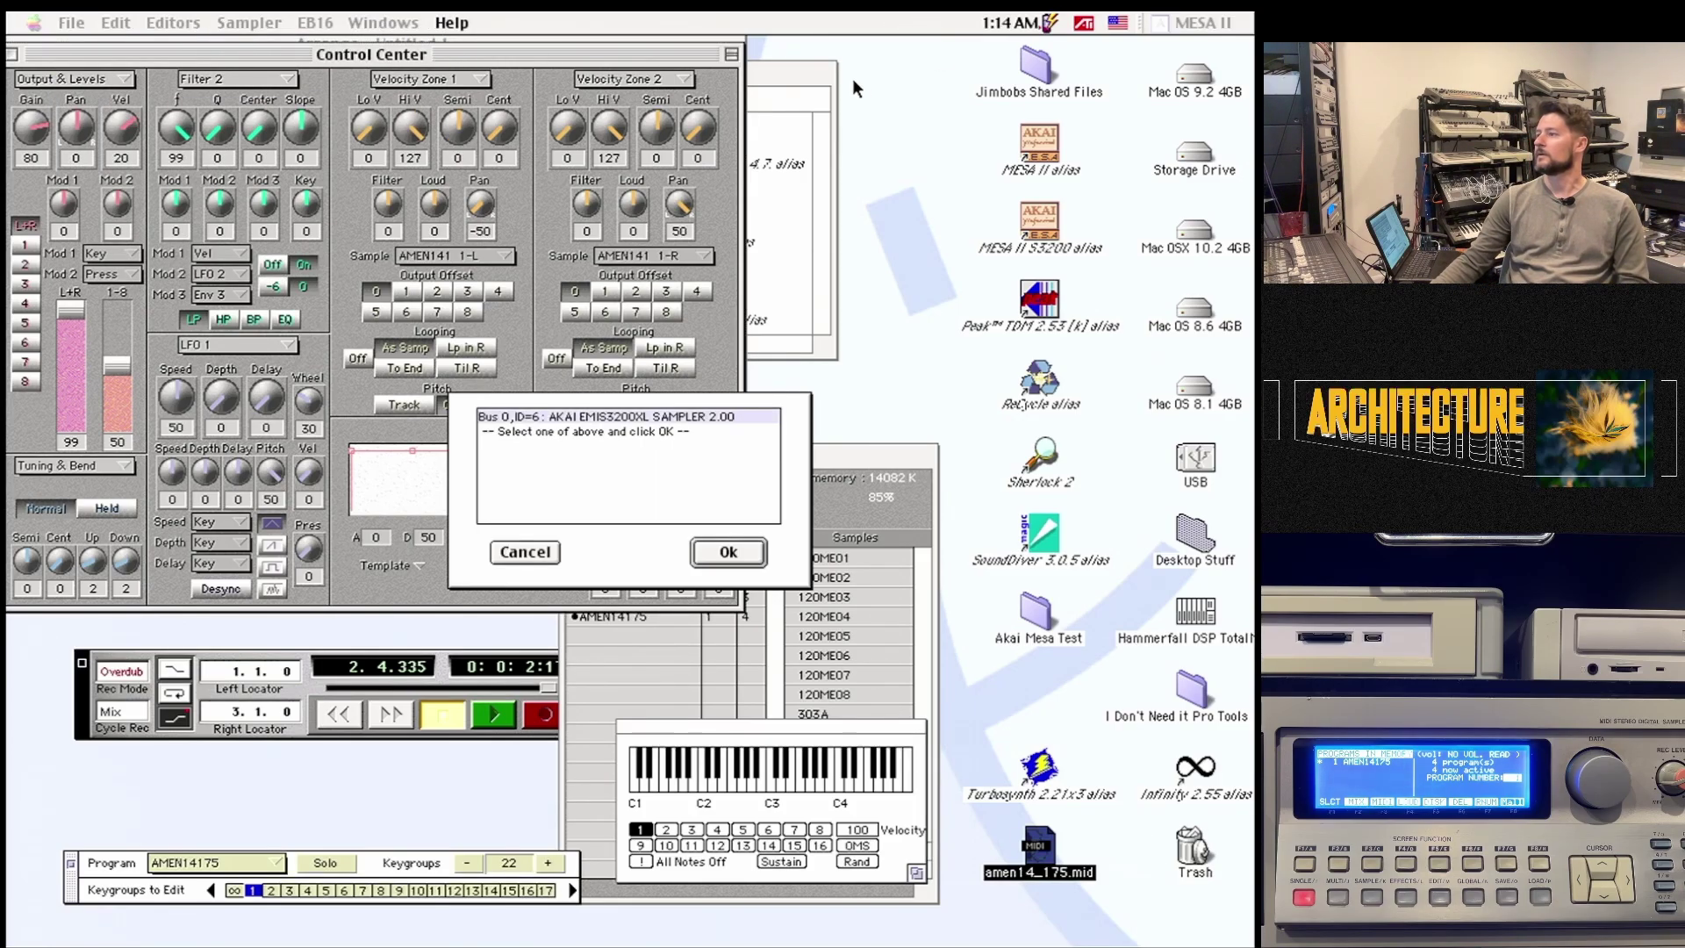
click(729, 553)
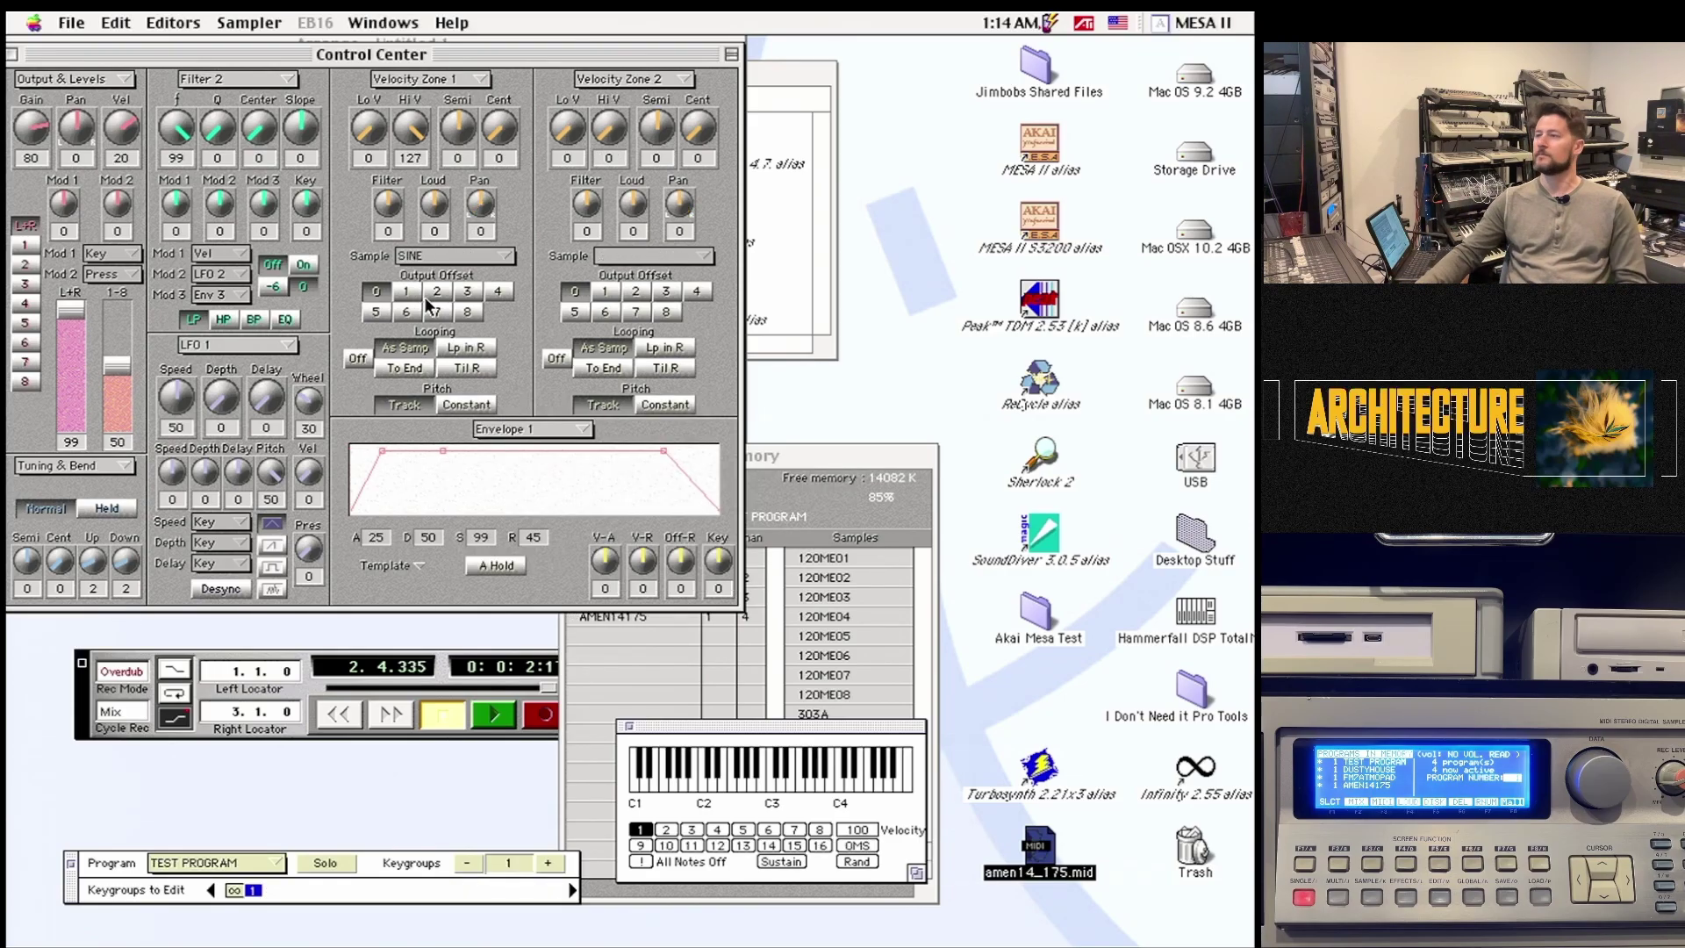
- Bring the Memory window forward and move it up to show more programs and samples
click(259, 22)
mouse_move(56, 26)
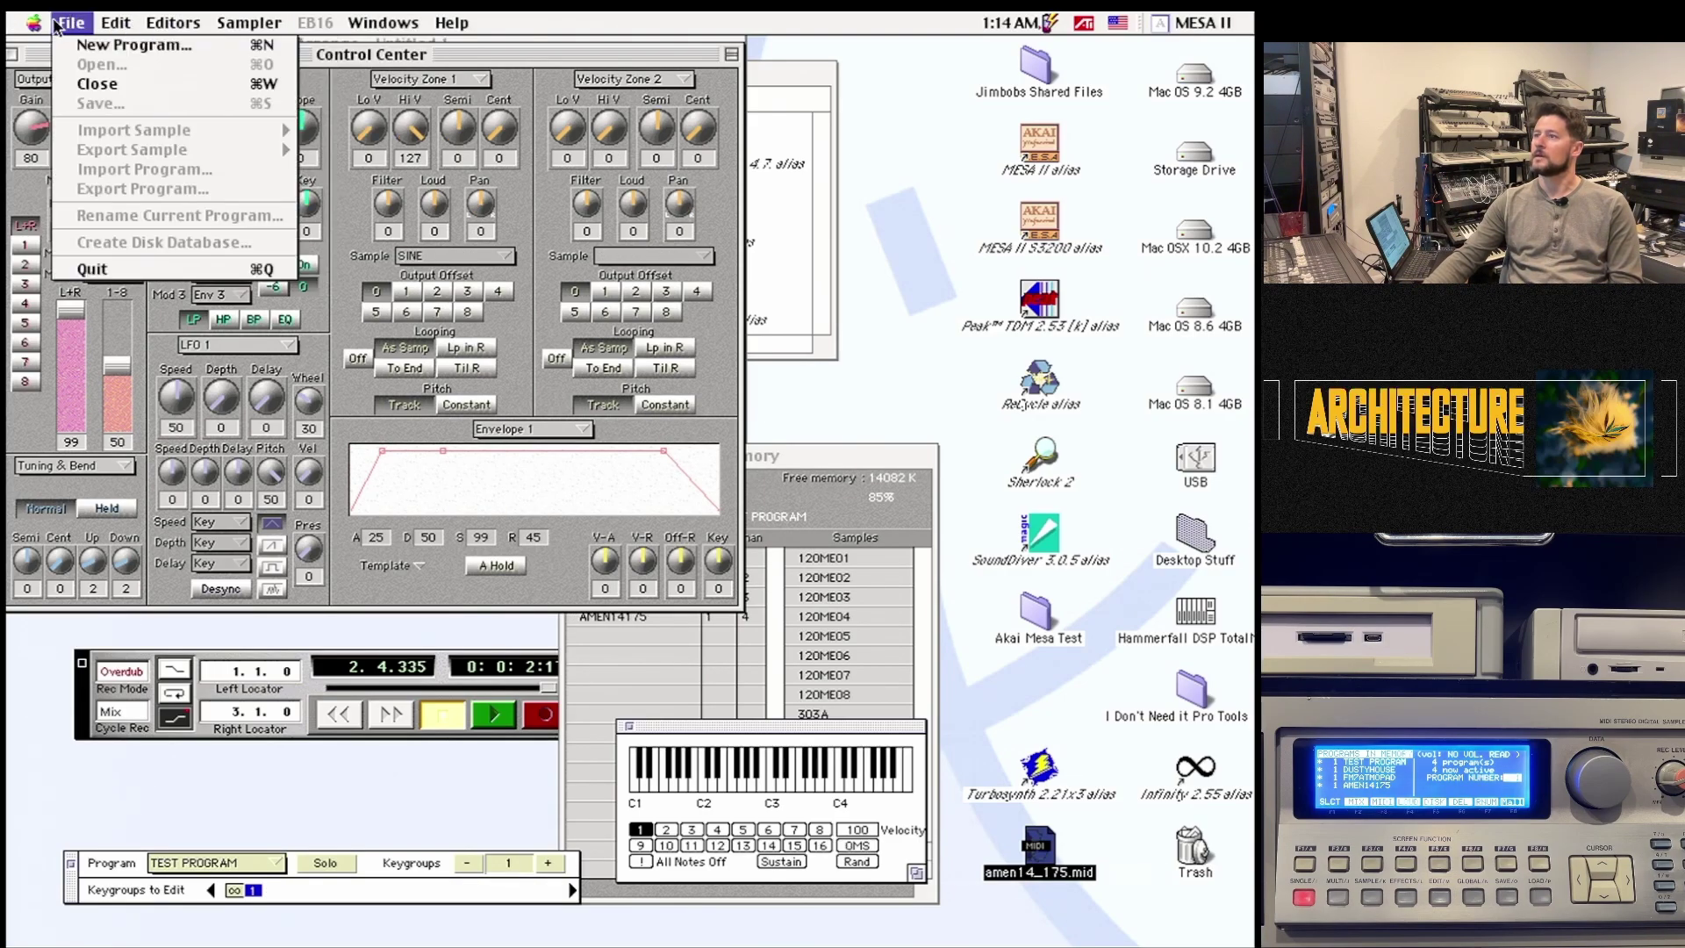
click(612, 152)
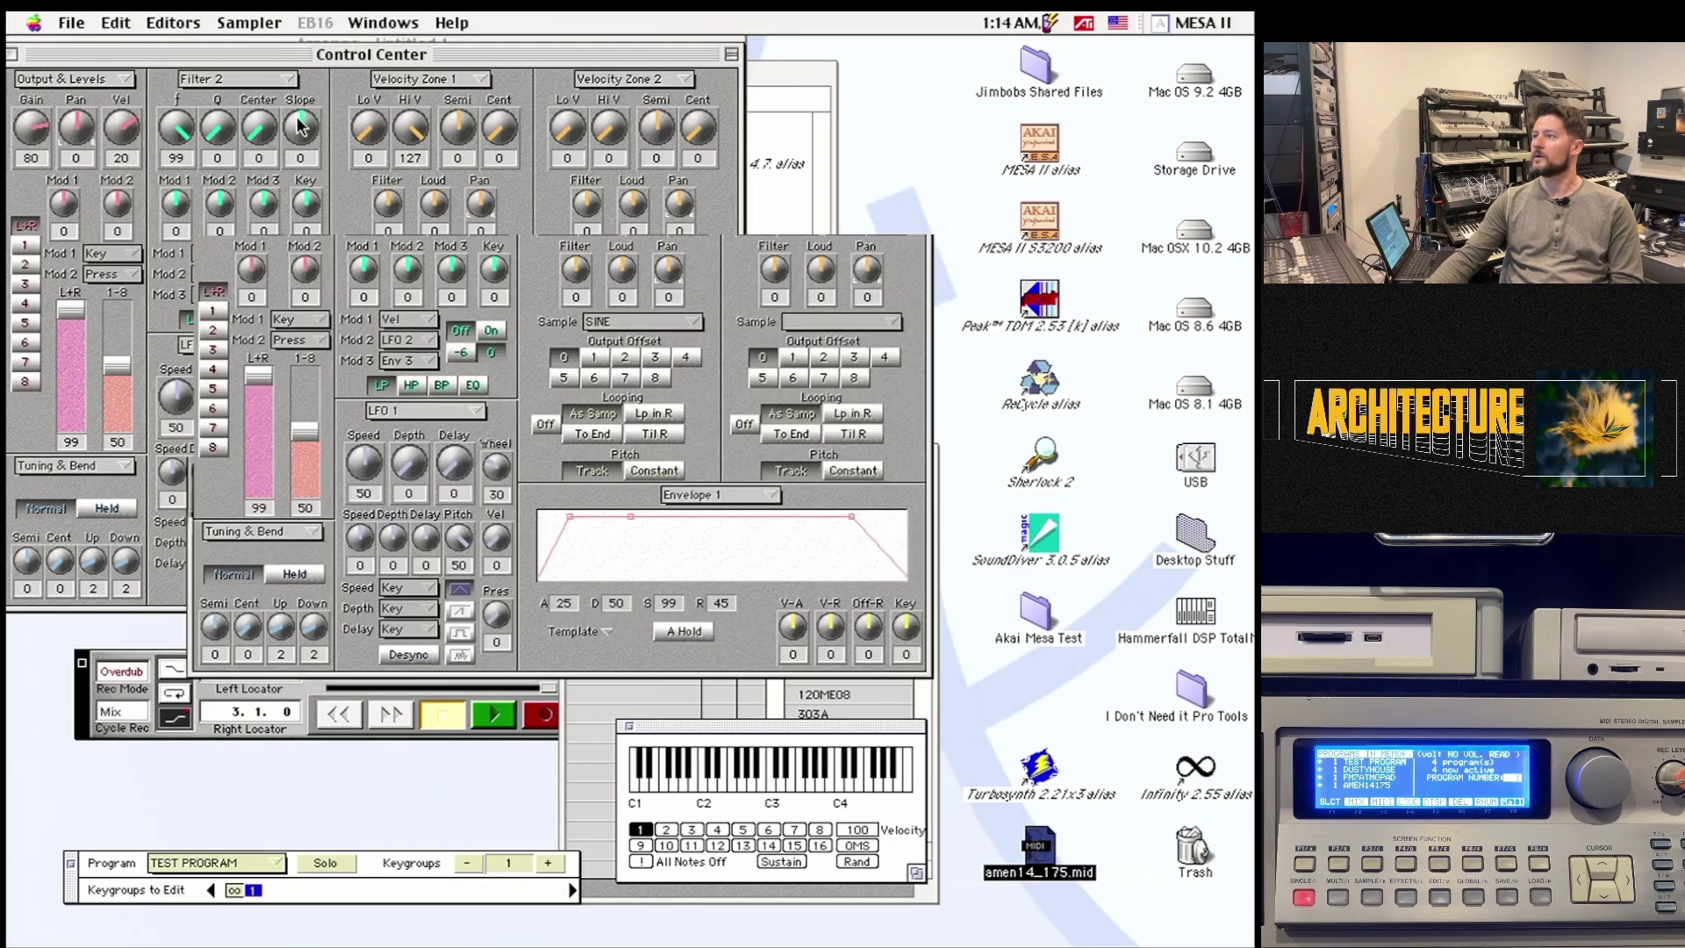
click(587, 761)
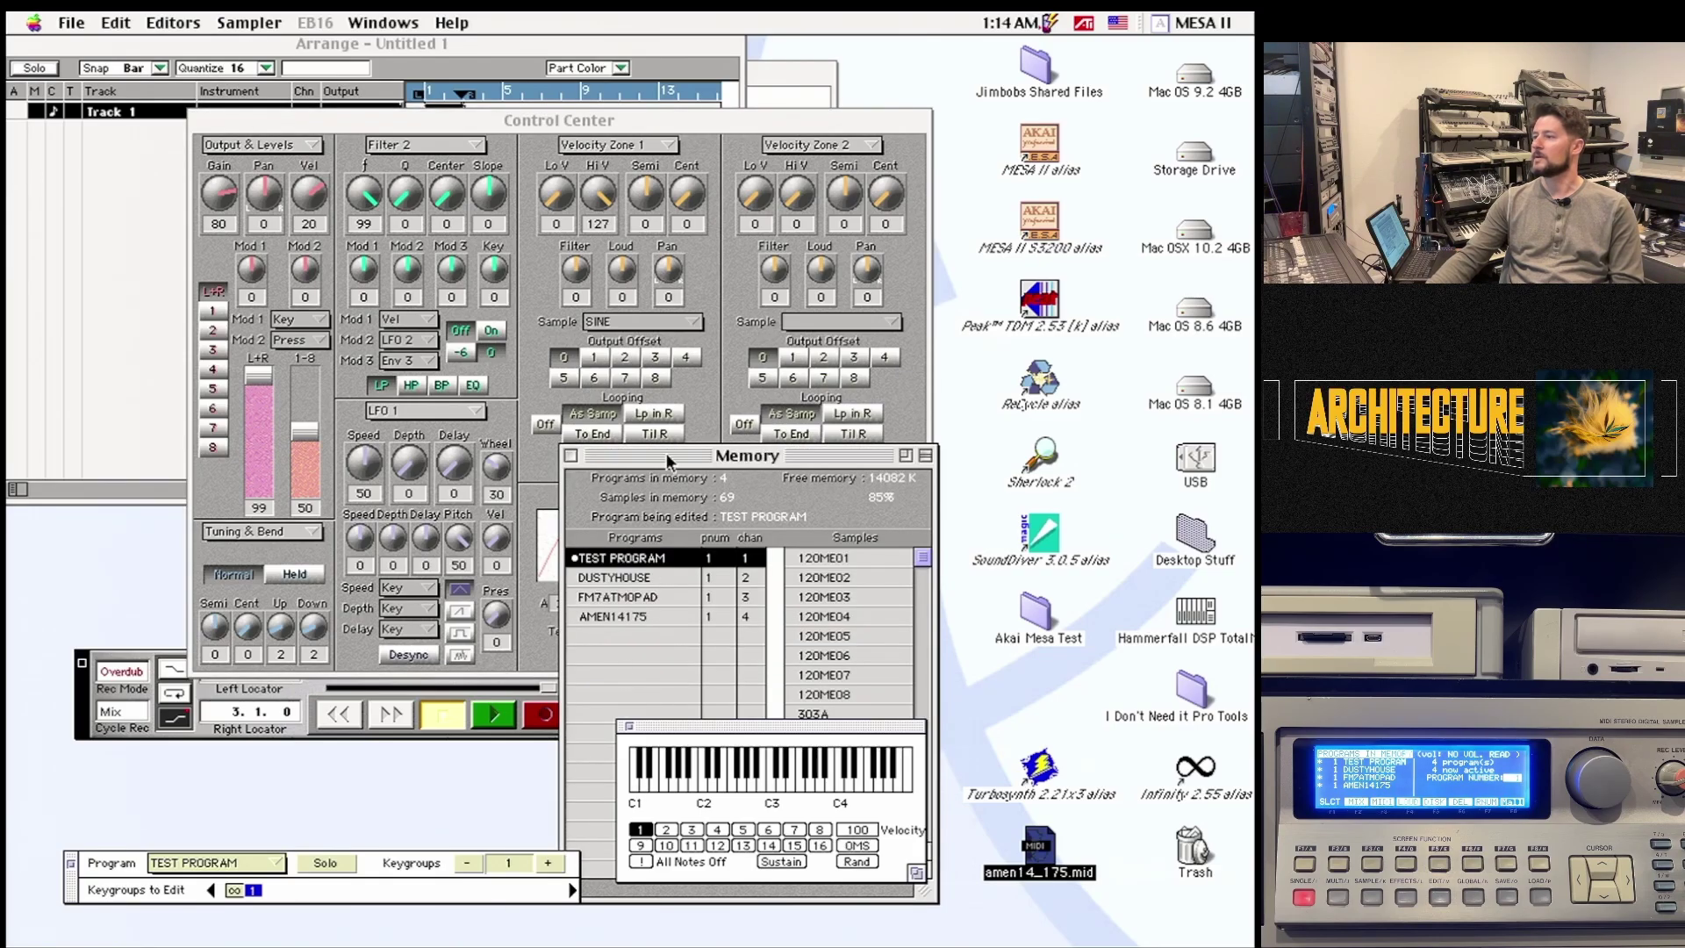
drag(669, 463, 690, 178)
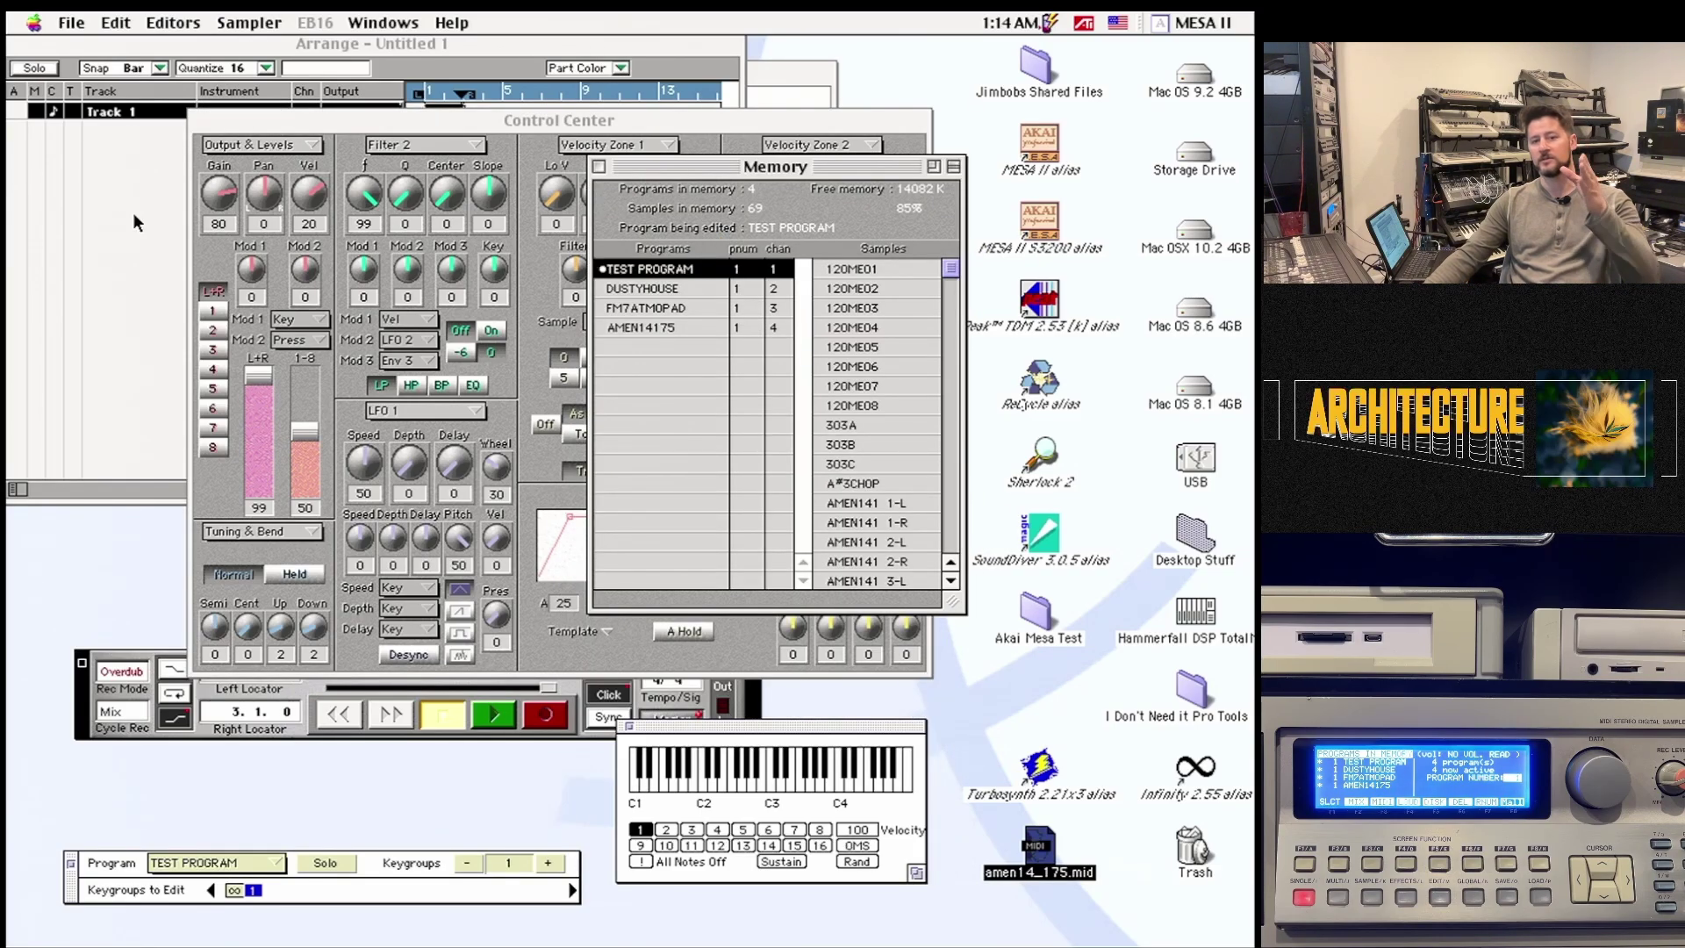
click(71, 23)
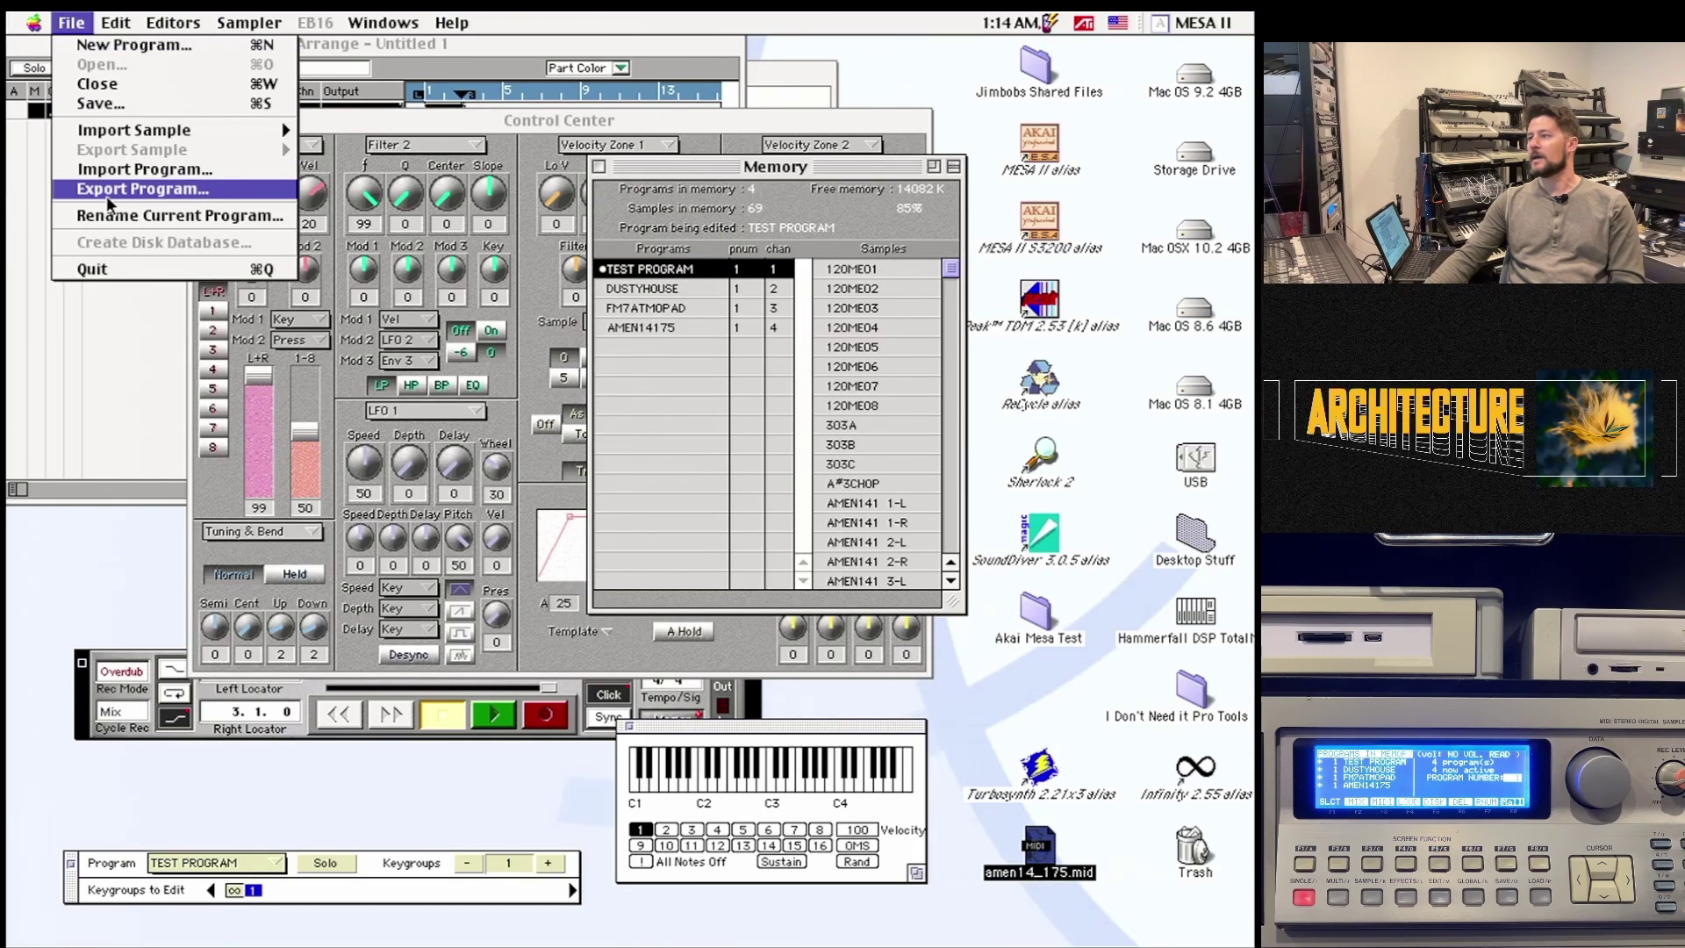
- Export AMEN14175 with its samples as AMEN14175 .SP into the Akai Mesa Test folder
click(623, 321)
click(650, 332)
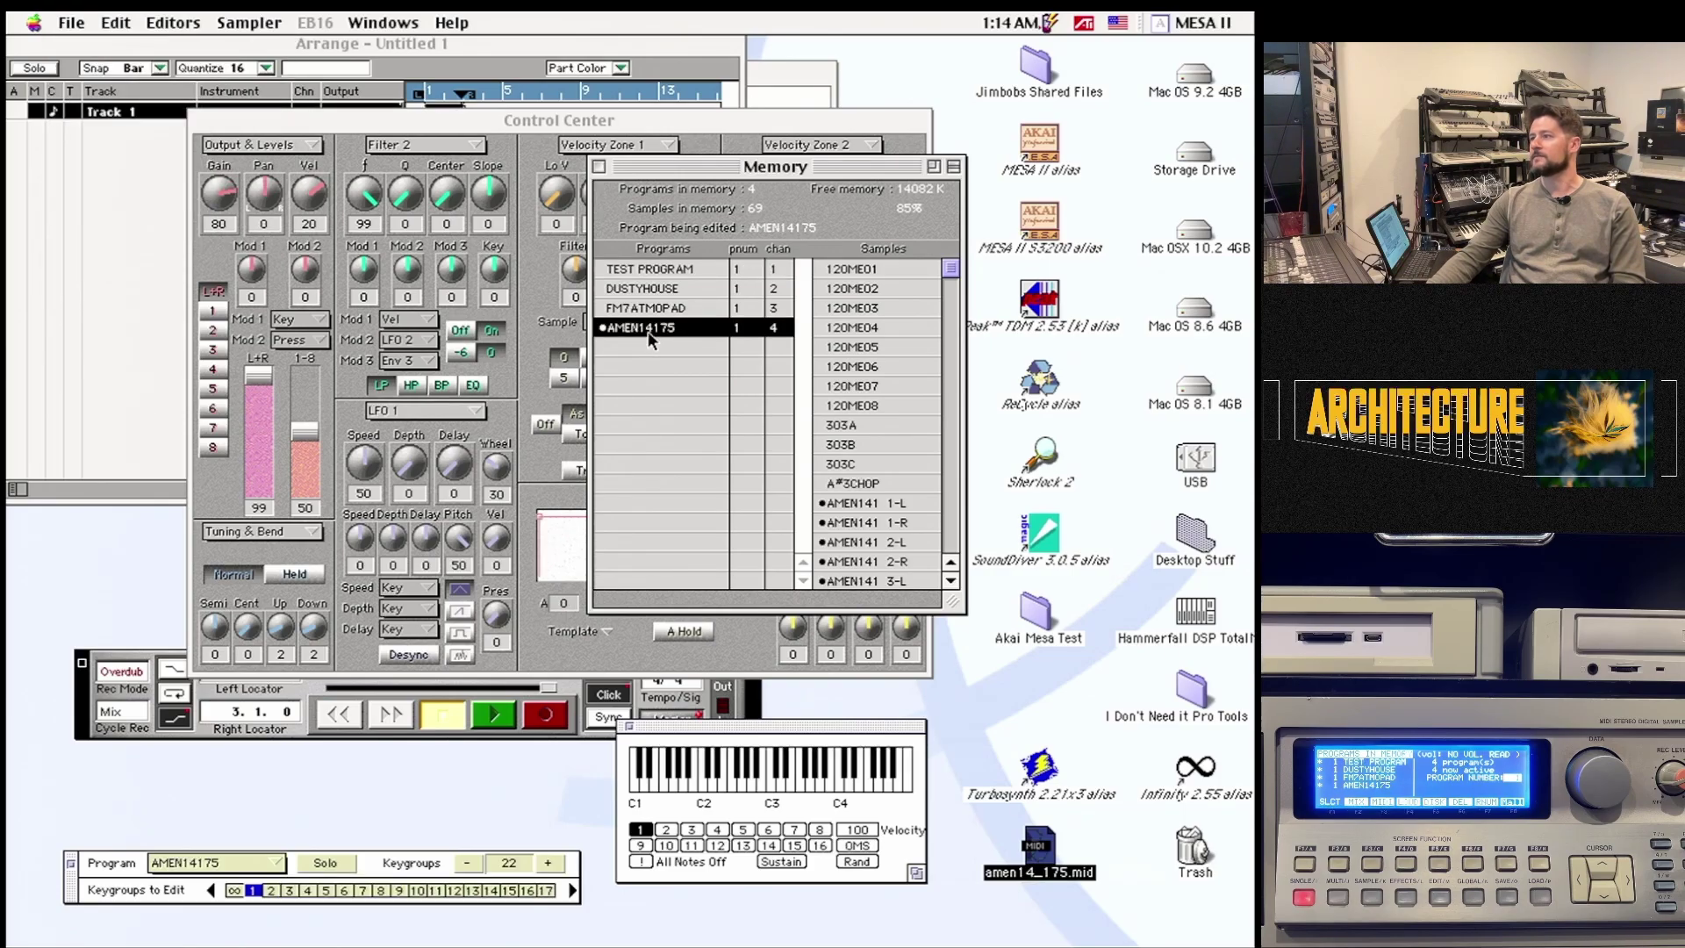
click(71, 23)
click(113, 183)
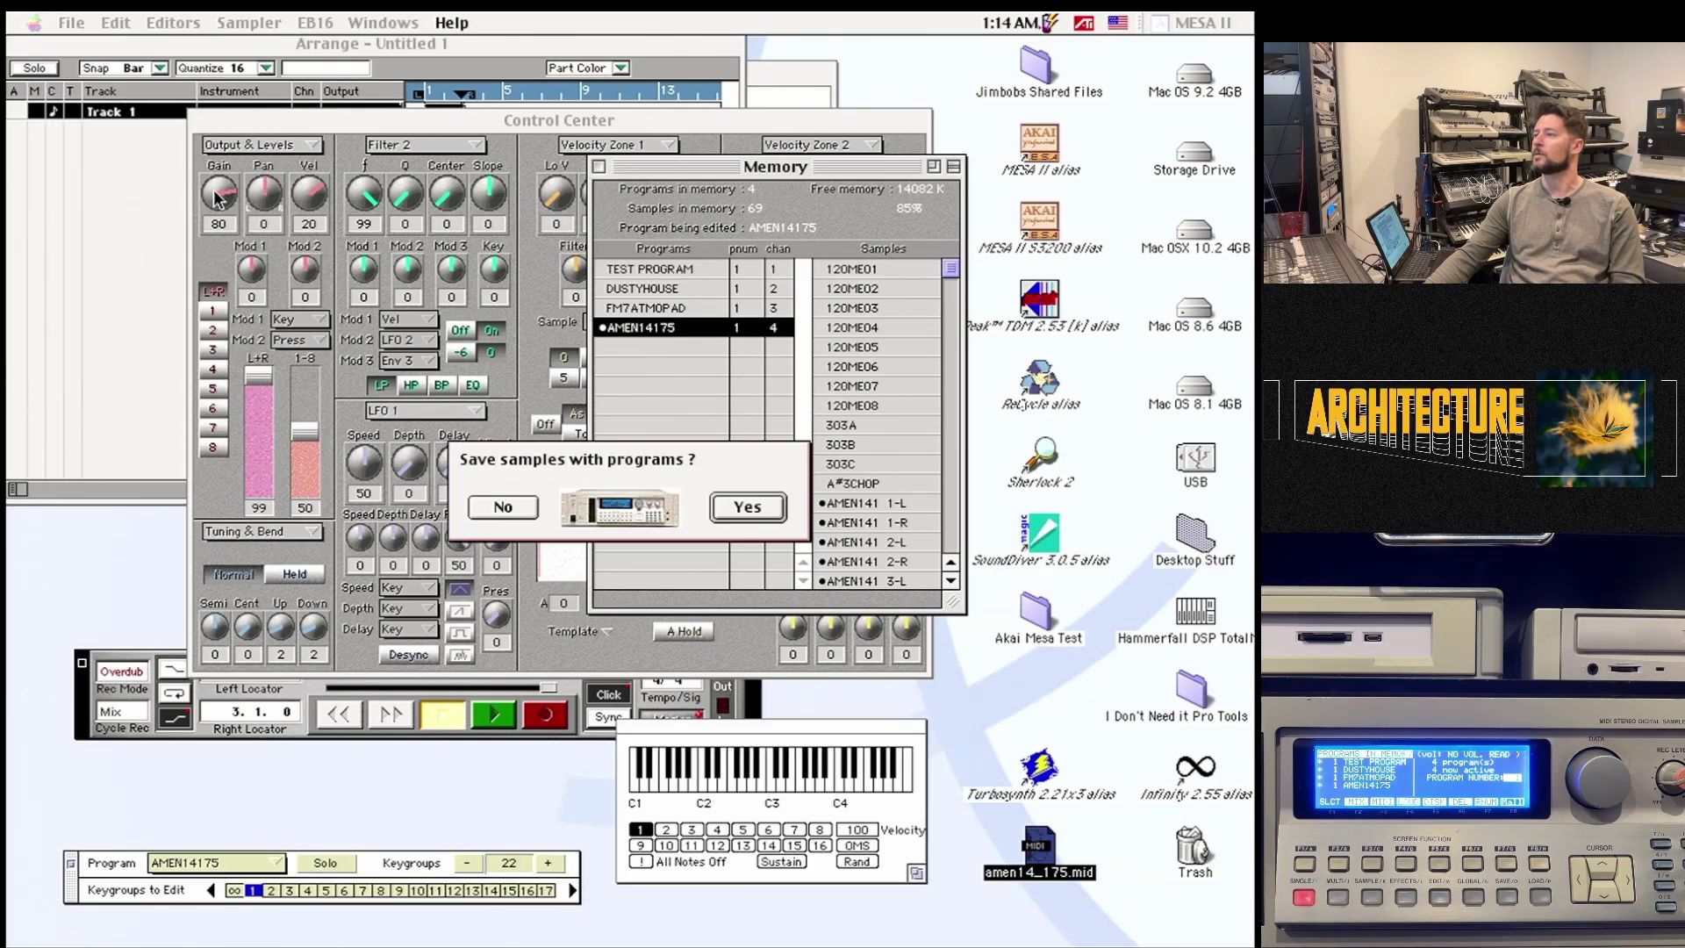
click(760, 511)
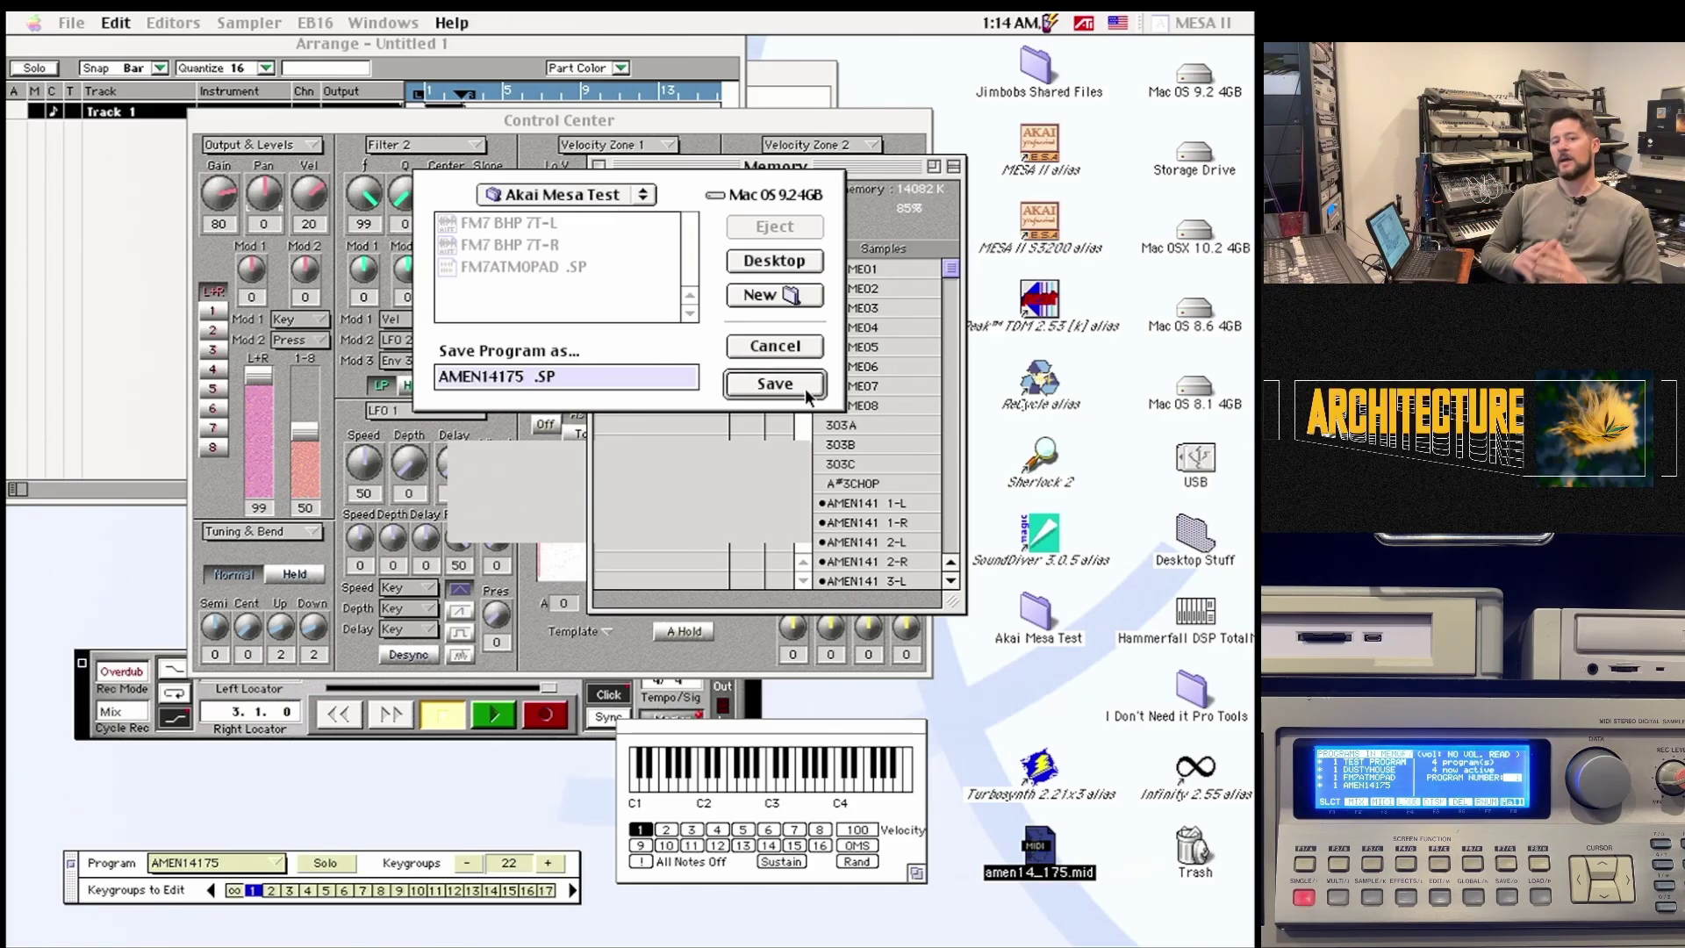
click(775, 383)
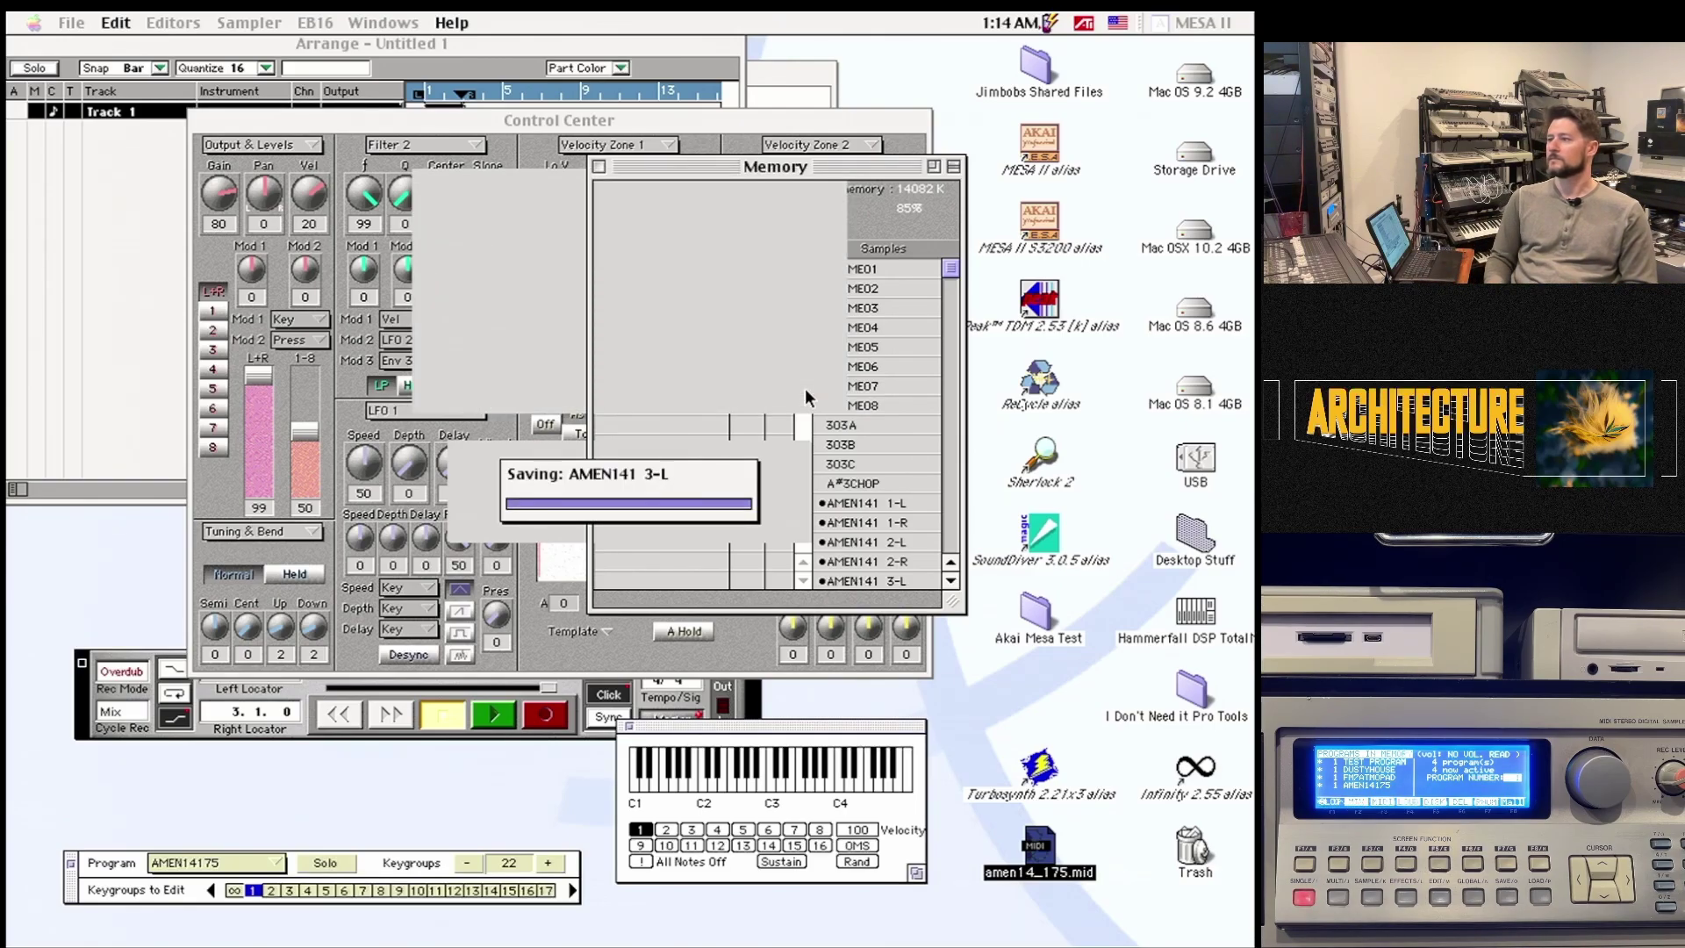